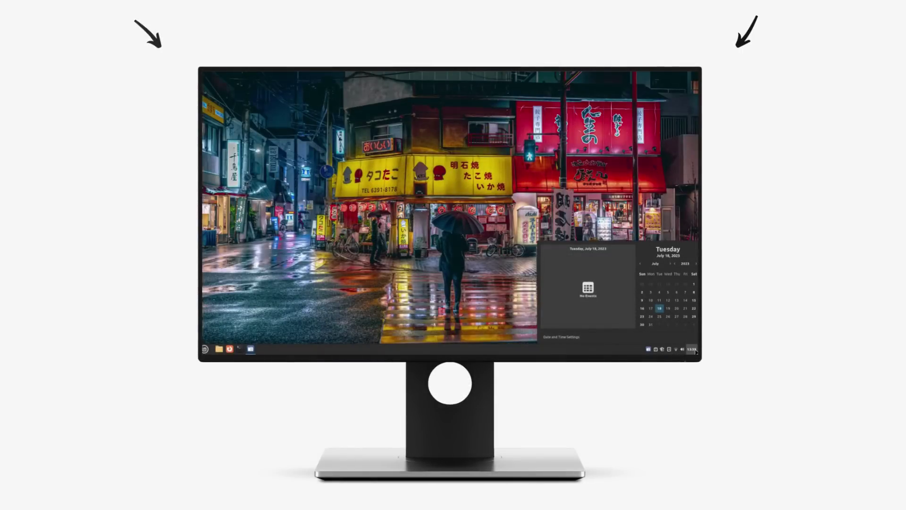
# Show the network connections popup from the system tray.
pyautogui.click(678, 350)
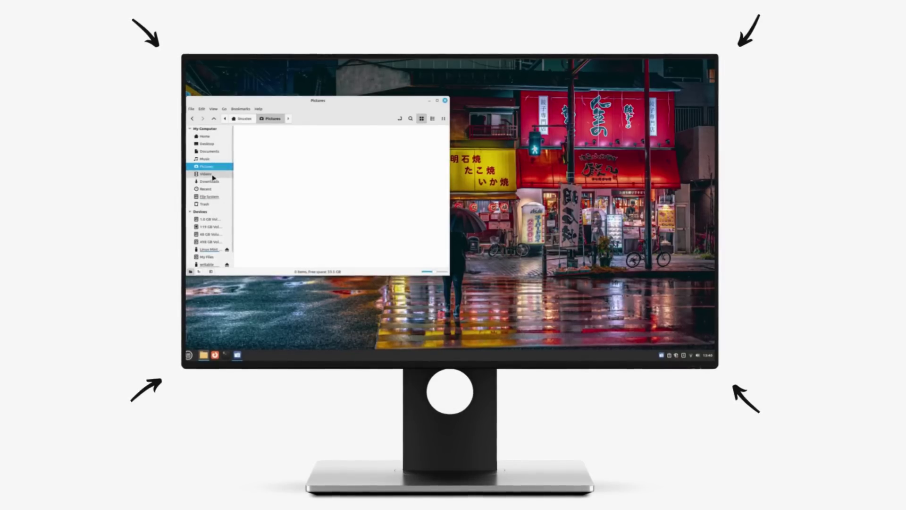
# Browse to File System, return to Home, and change the folder view layout.
pyautogui.click(223, 195)
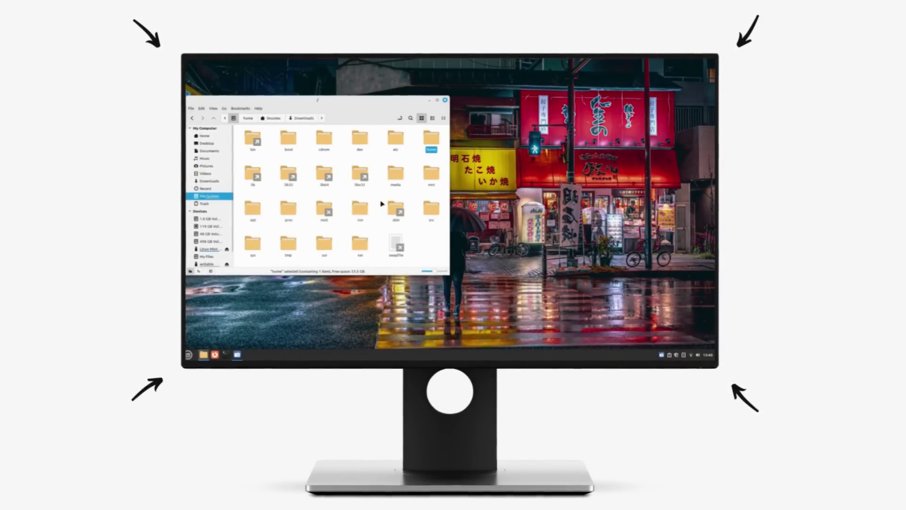
pyautogui.click(204, 136)
pyautogui.click(443, 118)
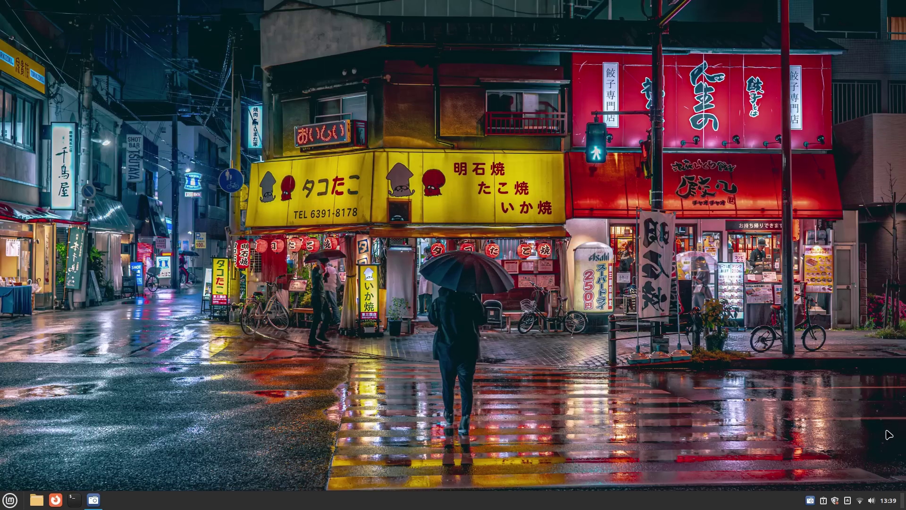
pyautogui.click(895, 502)
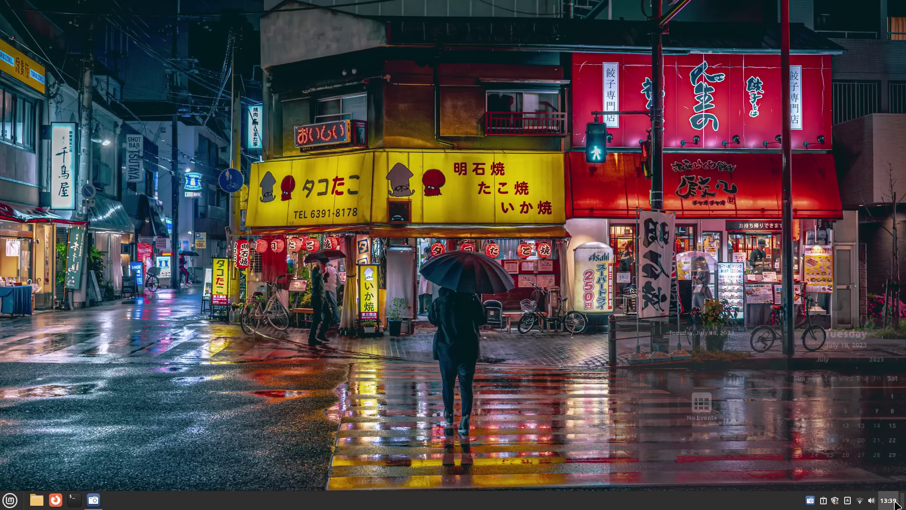
pyautogui.click(895, 504)
pyautogui.click(873, 501)
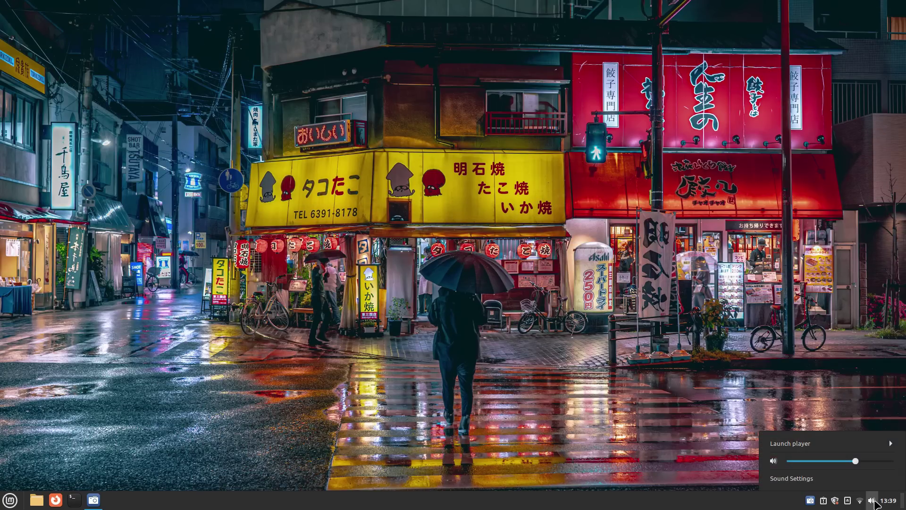
pyautogui.click(872, 501)
pyautogui.click(864, 502)
pyautogui.click(861, 503)
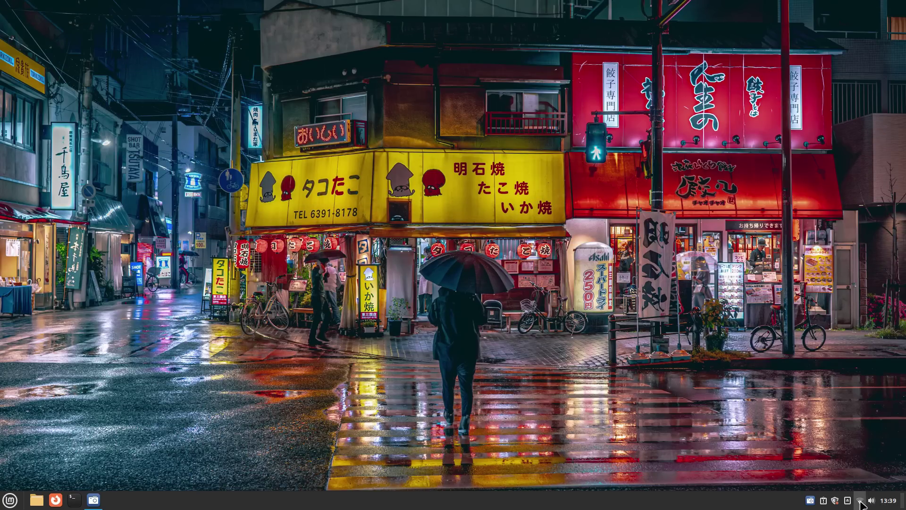
pyautogui.rightClick(448, 196)
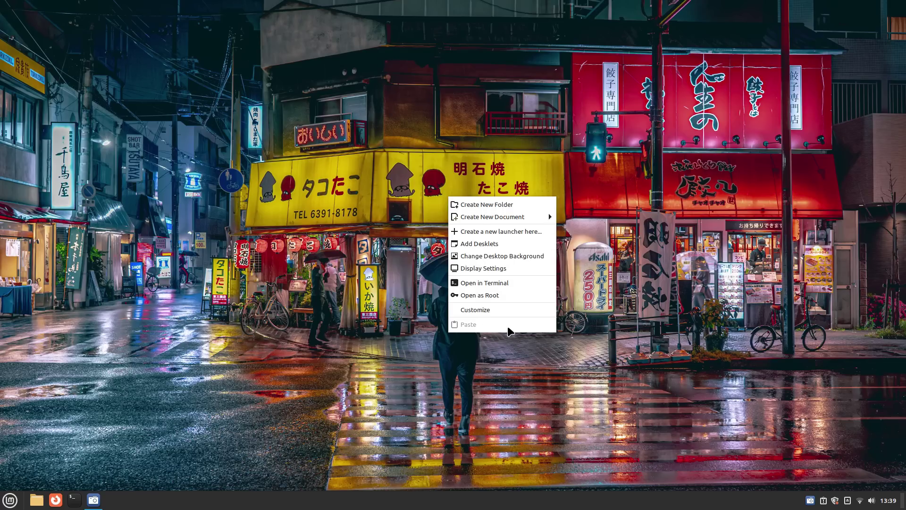
pyautogui.click(273, 347)
pyautogui.click(13, 502)
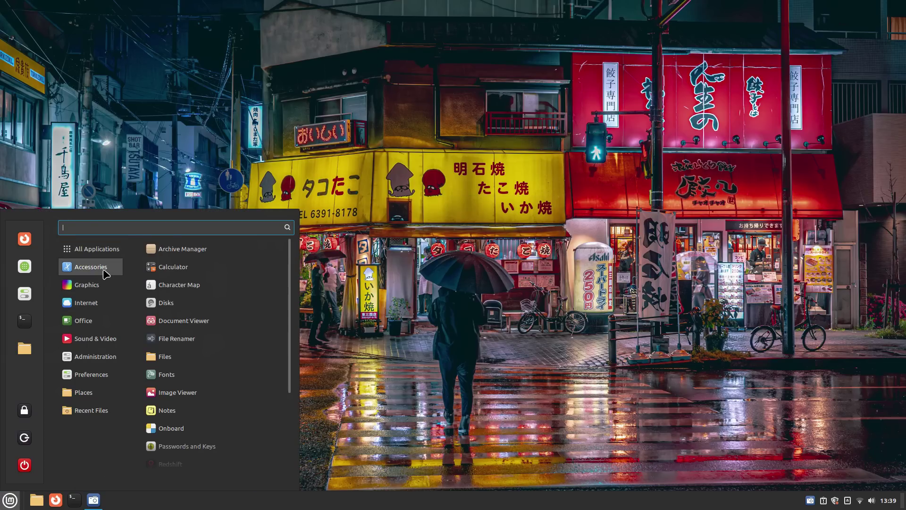
pyautogui.scroll(-5, 219, 409)
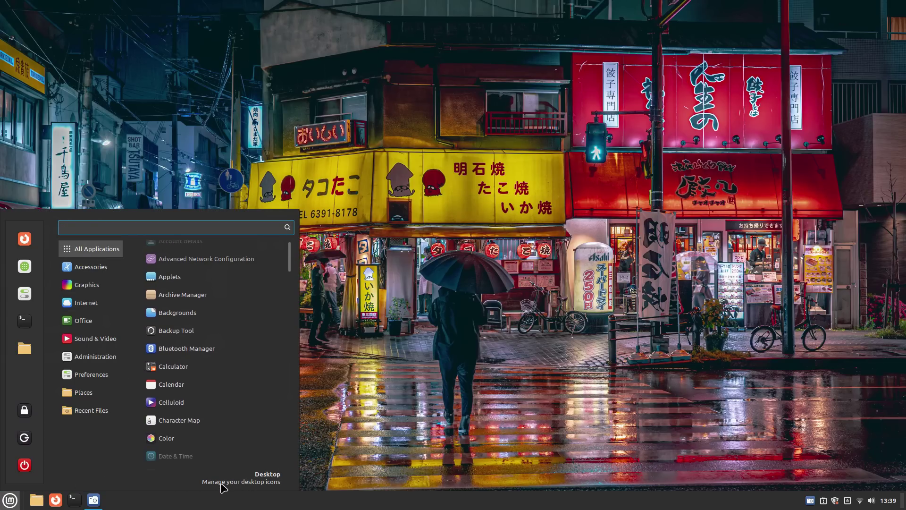
pyautogui.scroll(-8, 214, 453)
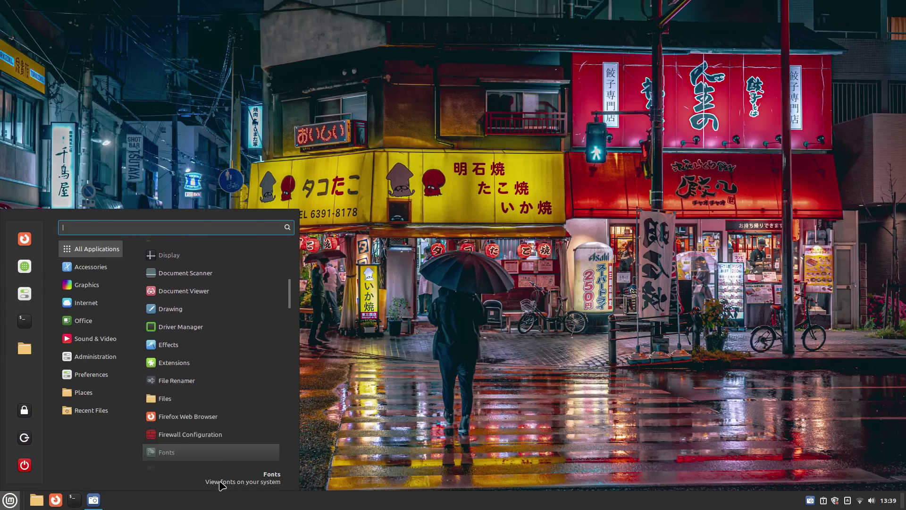
pyautogui.scroll(-8, 222, 467)
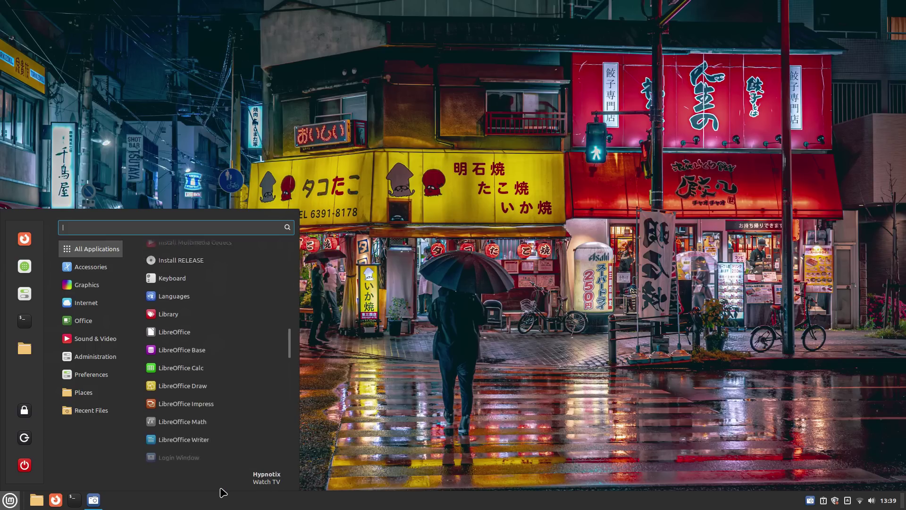
pyautogui.moveTo(94, 294)
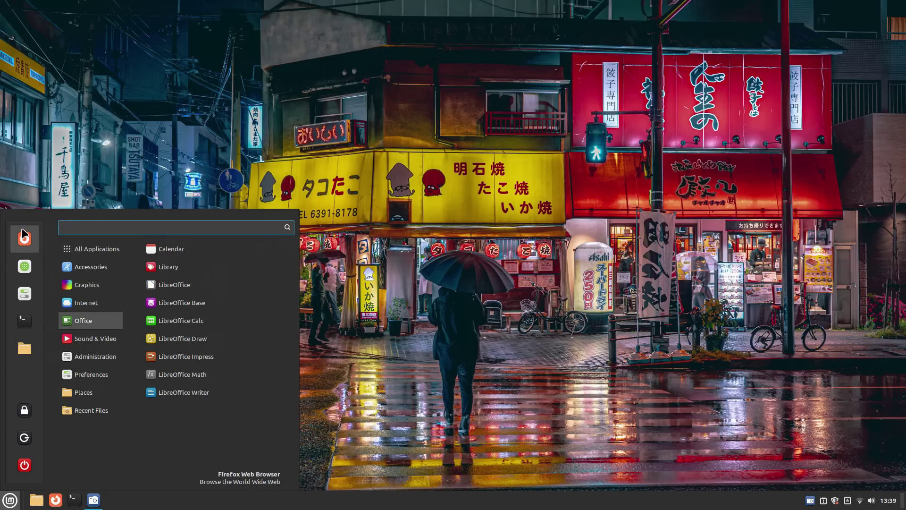
pyautogui.click(159, 139)
pyautogui.click(37, 499)
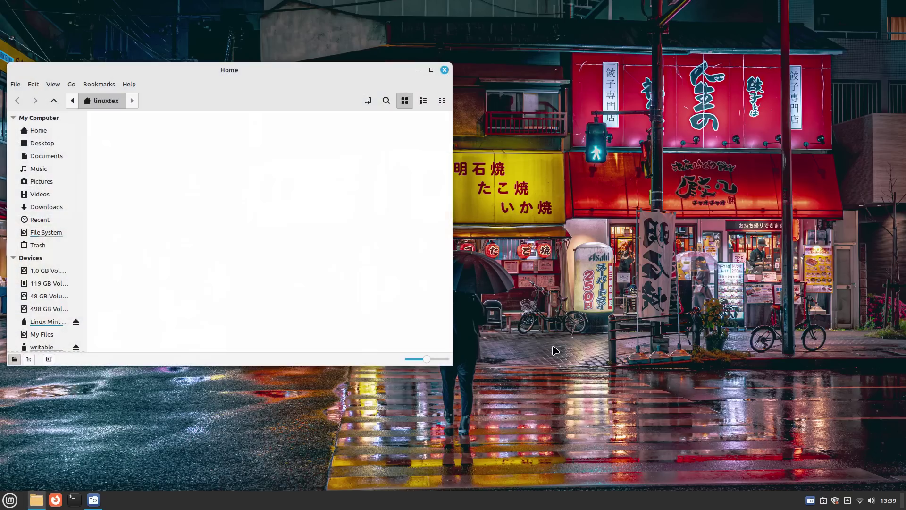
pyautogui.moveTo(240, 69); pyautogui.dragTo(304, 90)
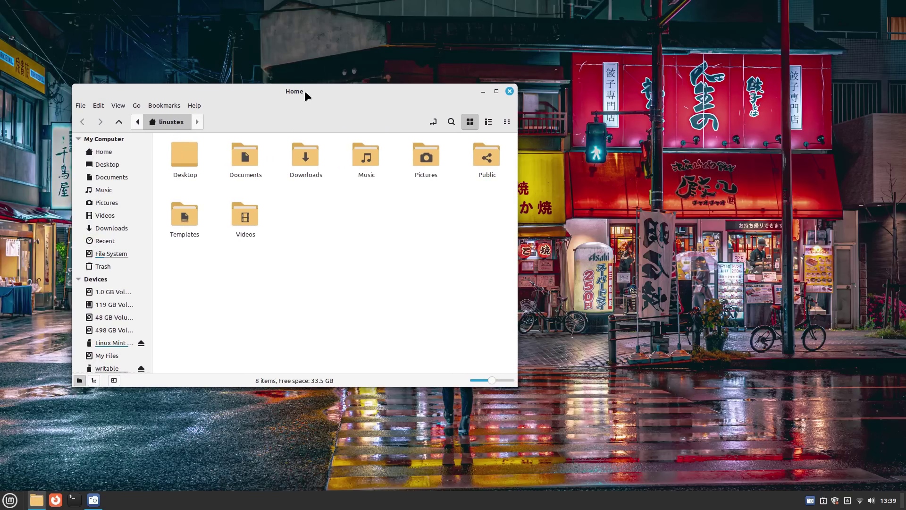
pyautogui.click(509, 91)
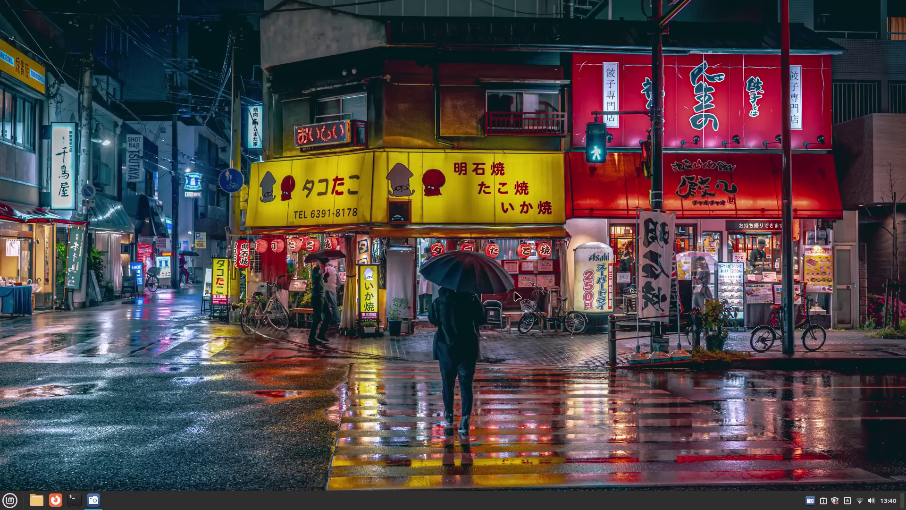
pyautogui.click(10, 499)
pyautogui.scroll(-3, 180, 351)
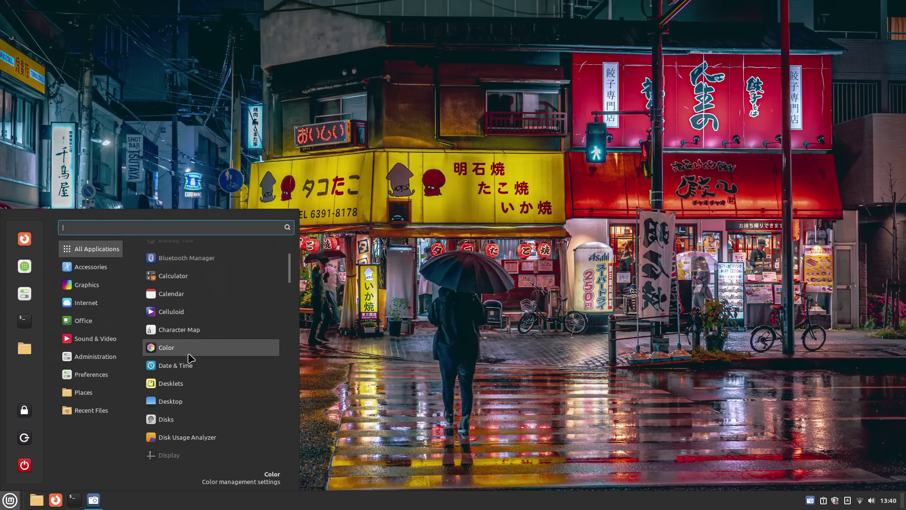
pyautogui.scroll(3, 179, 353)
pyautogui.click(446, 364)
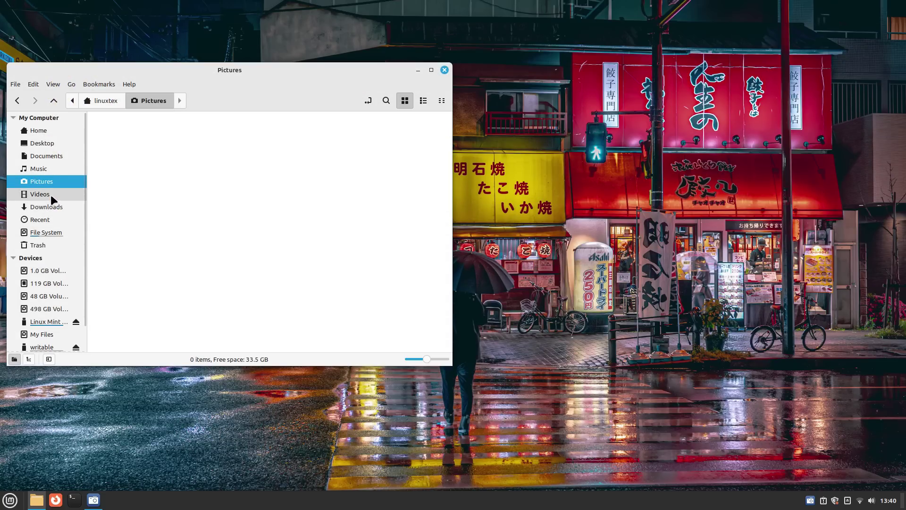
# Visit Videos, Downloads and File System, then show Home as a detailed list.
pyautogui.click(53, 198)
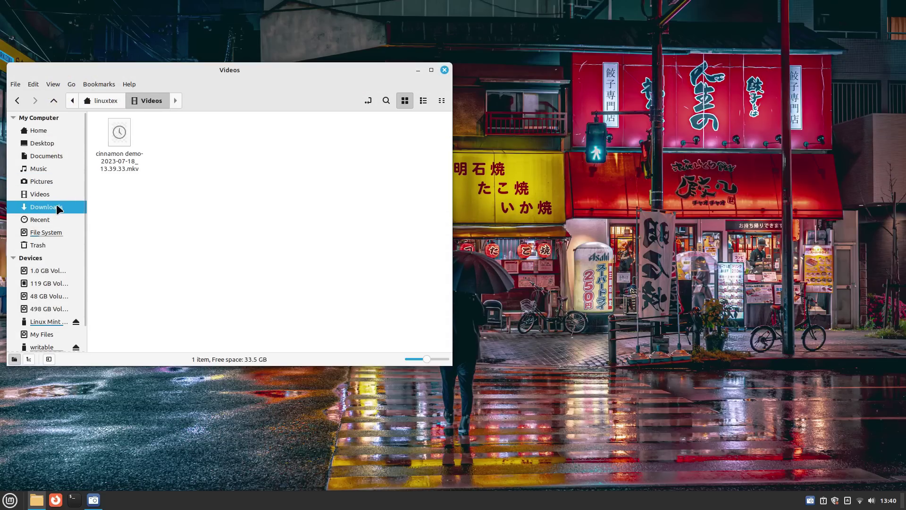
pyautogui.click(56, 204)
pyautogui.click(67, 236)
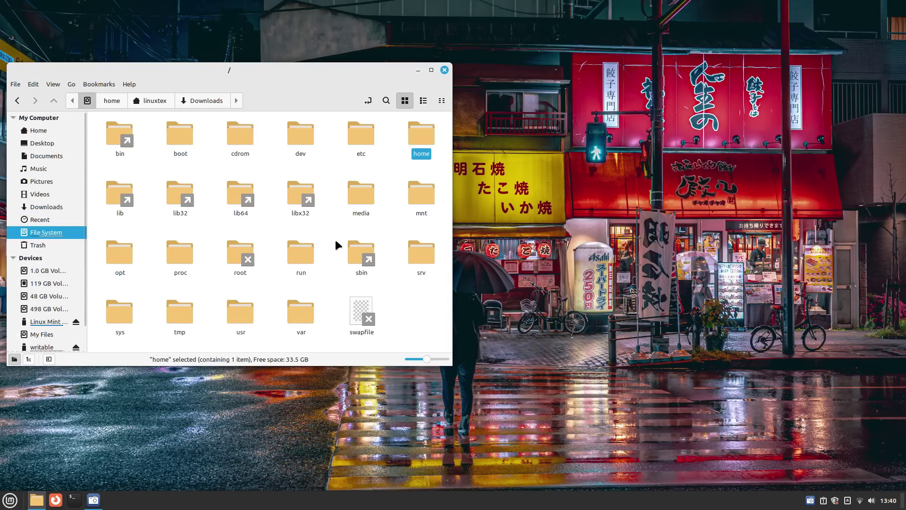
pyautogui.click(35, 131)
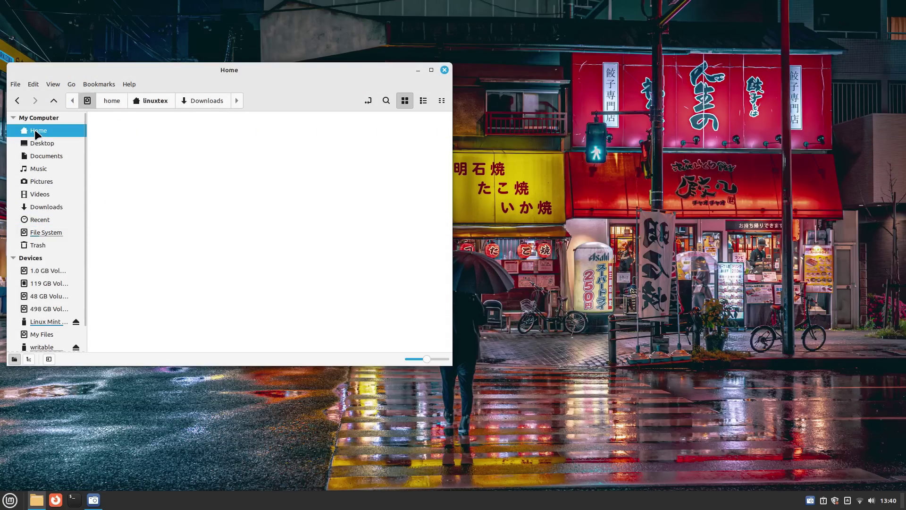
pyautogui.click(423, 100)
pyautogui.click(442, 100)
pyautogui.click(423, 101)
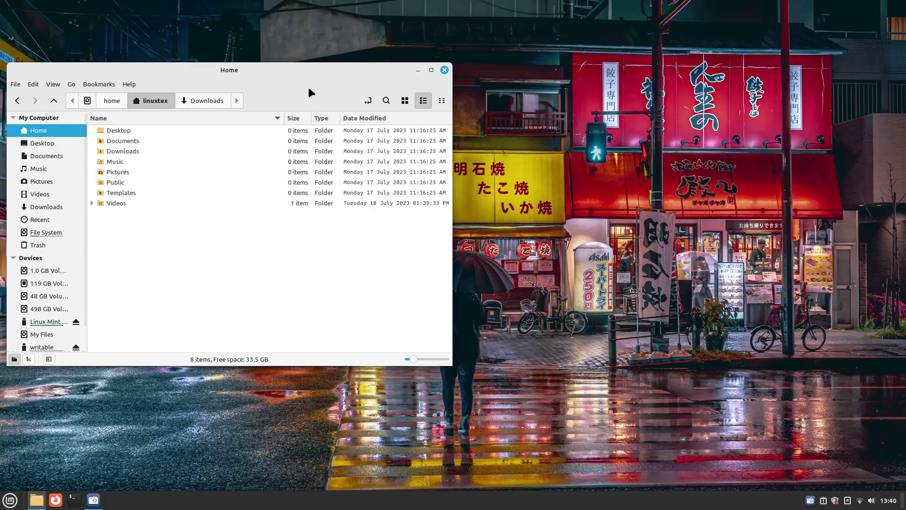
# Maximize, restore, minimize and bring back the Home window.
pyautogui.doubleClick(307, 73)
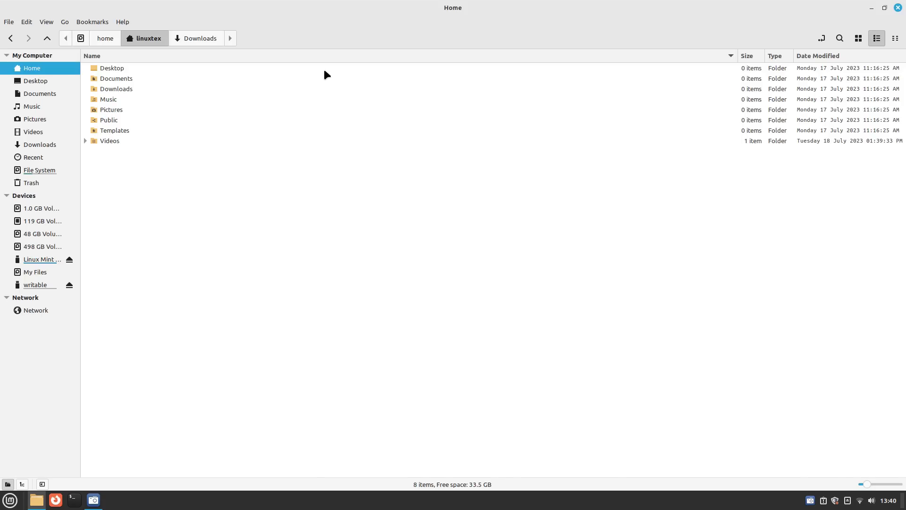
pyautogui.click(885, 7)
pyautogui.click(418, 69)
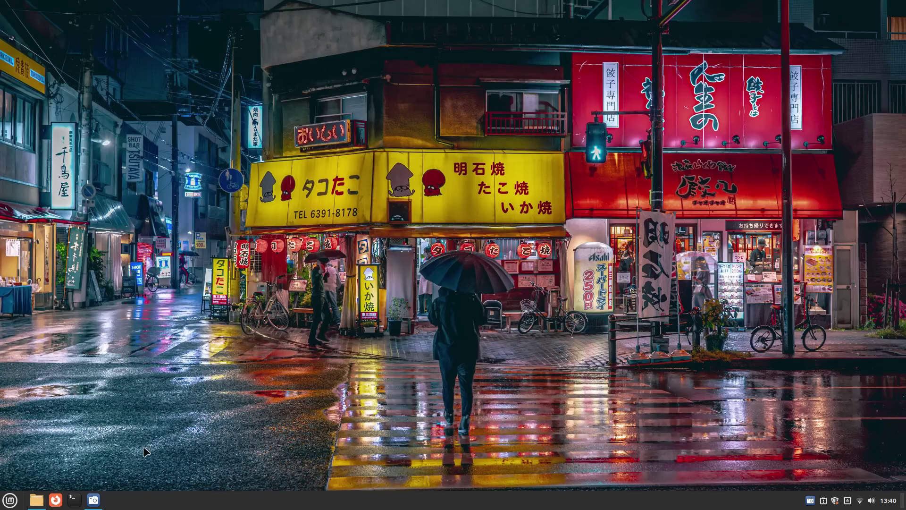
pyautogui.click(39, 499)
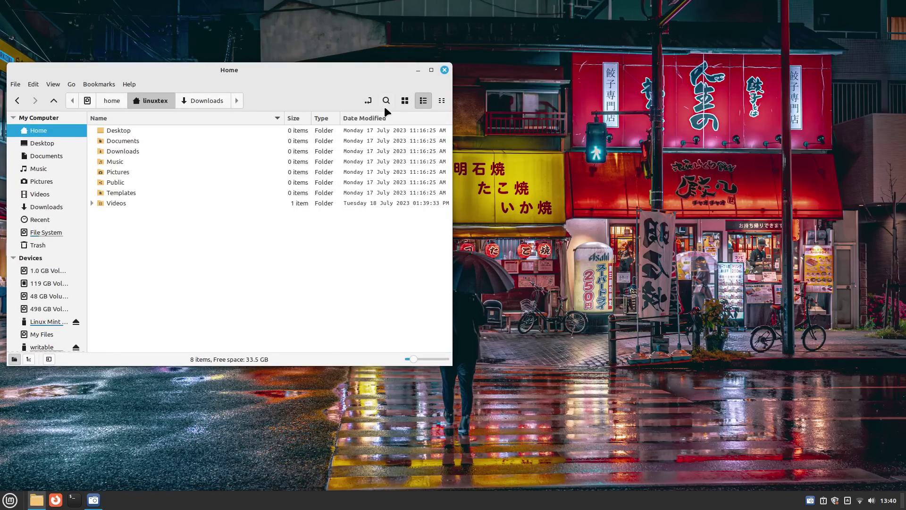
# Return Home to icon view and preview blue-grey, blue-sand, aqua, teal and green accents.
pyautogui.click(400, 101)
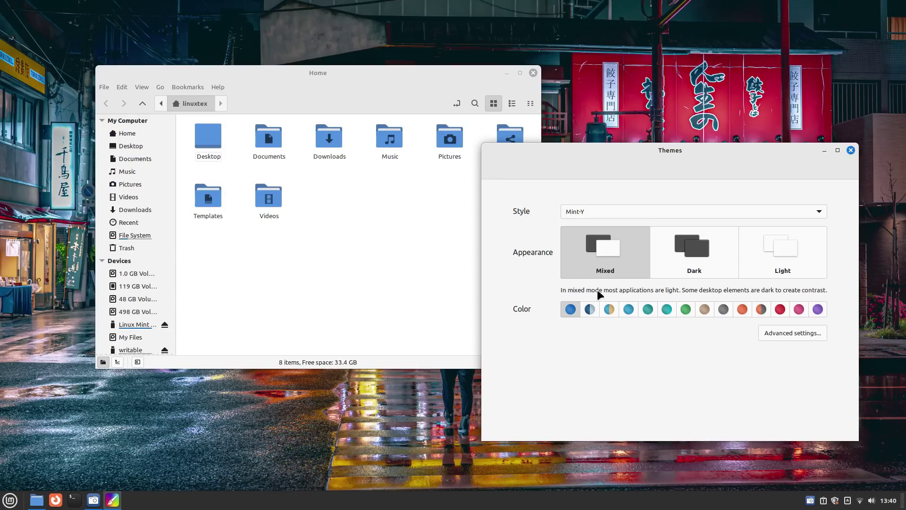
pyautogui.click(596, 310)
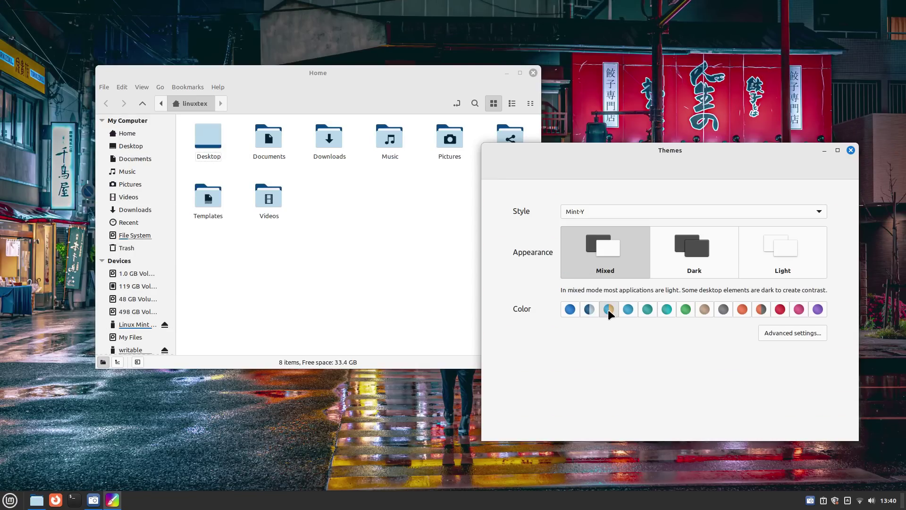
pyautogui.click(607, 310)
pyautogui.click(628, 310)
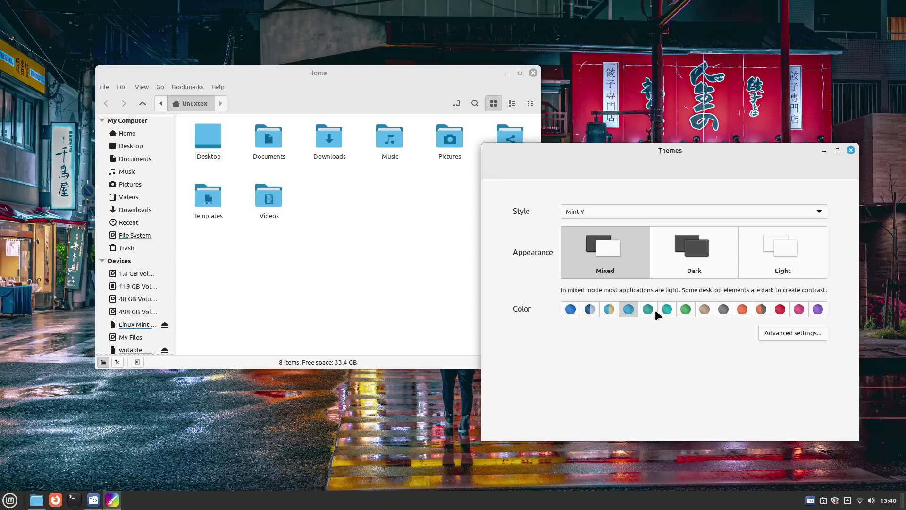
pyautogui.click(649, 310)
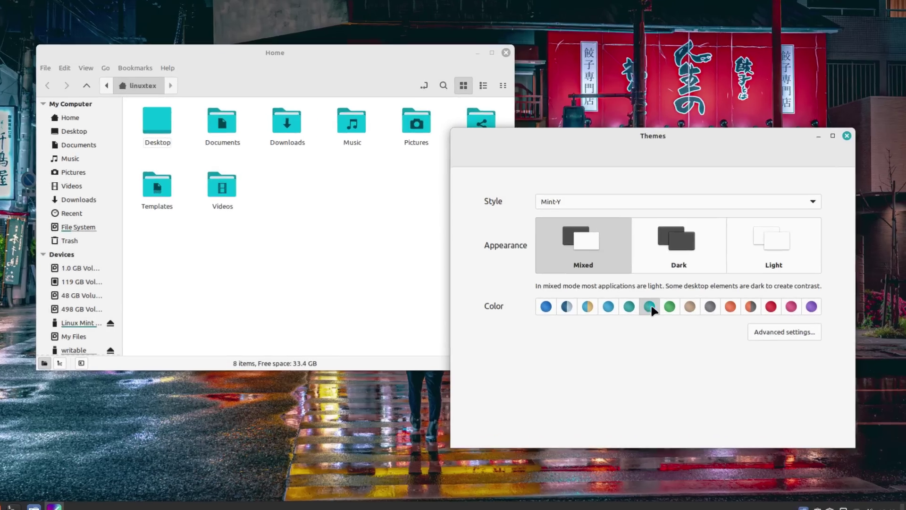
pyautogui.click(685, 309)
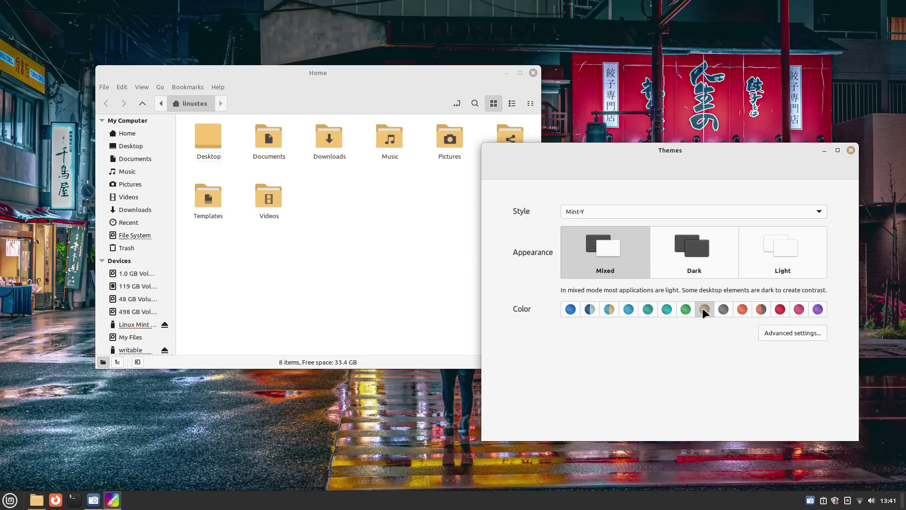
# Switch the accent colour through grey, orange, red-grey and purple.
pyautogui.click(727, 310)
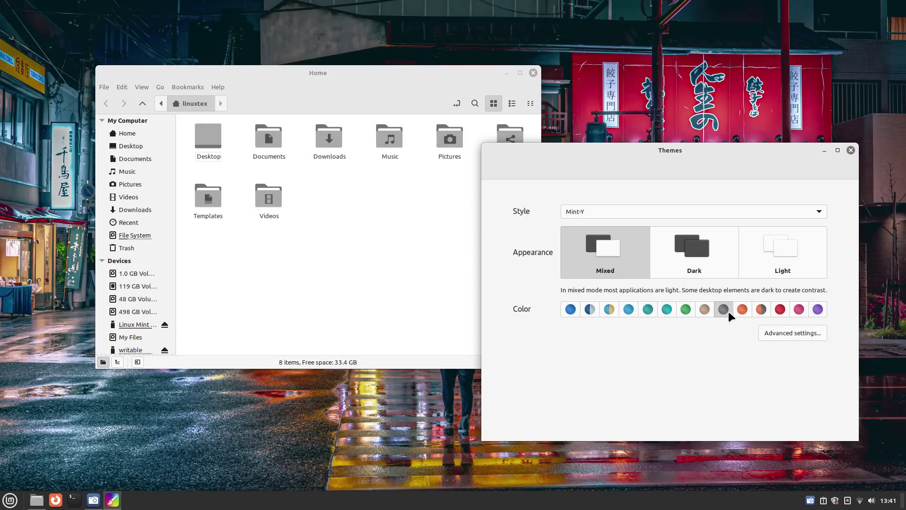
pyautogui.click(741, 310)
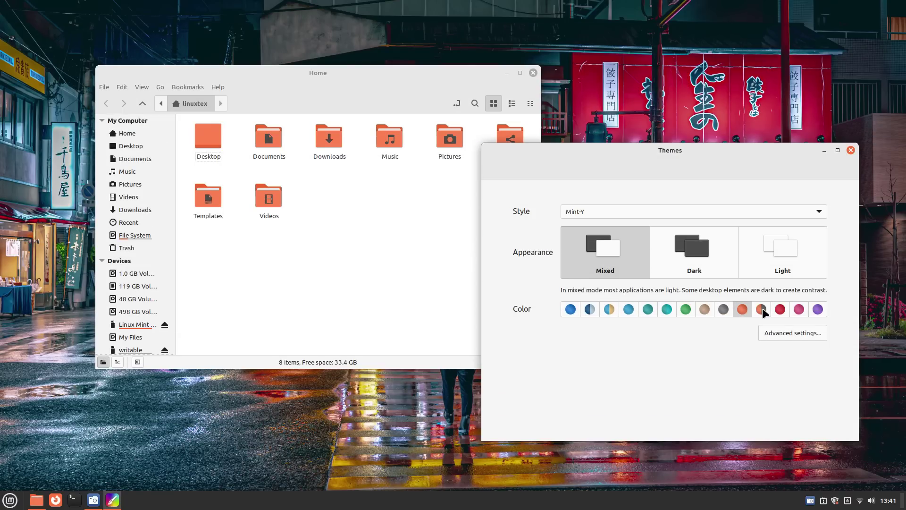
pyautogui.click(762, 310)
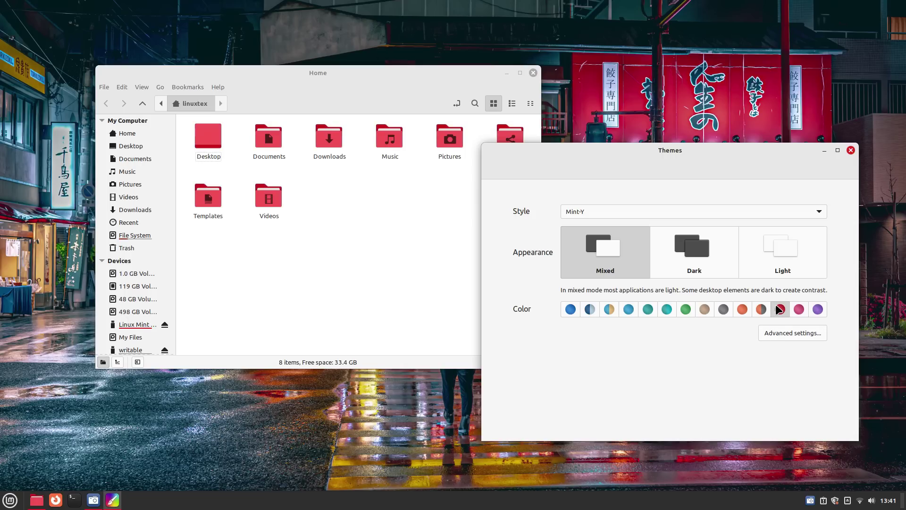
pyautogui.click(820, 311)
# Restore the red-grey accent and preview the Mint-X, Mint-L, HighContrast and Adwaita styles.
pyautogui.click(761, 309)
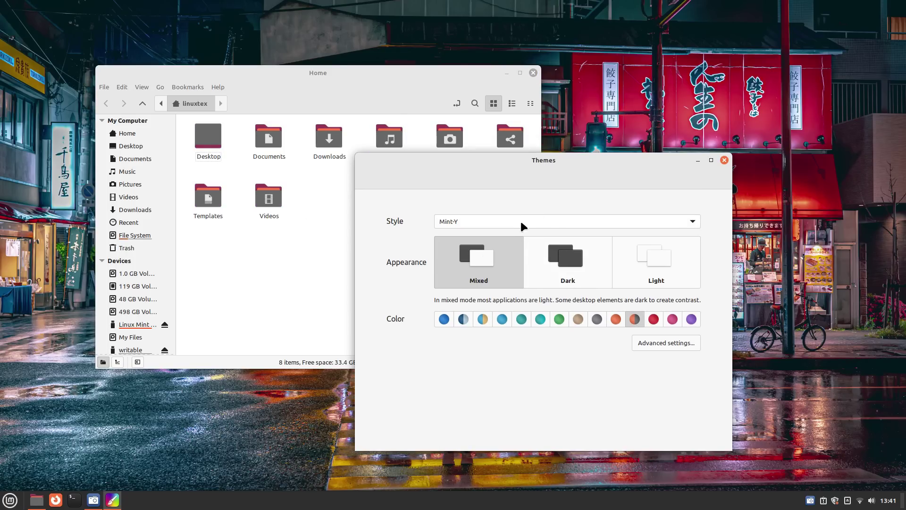
pyautogui.click(520, 220)
pyautogui.click(515, 209)
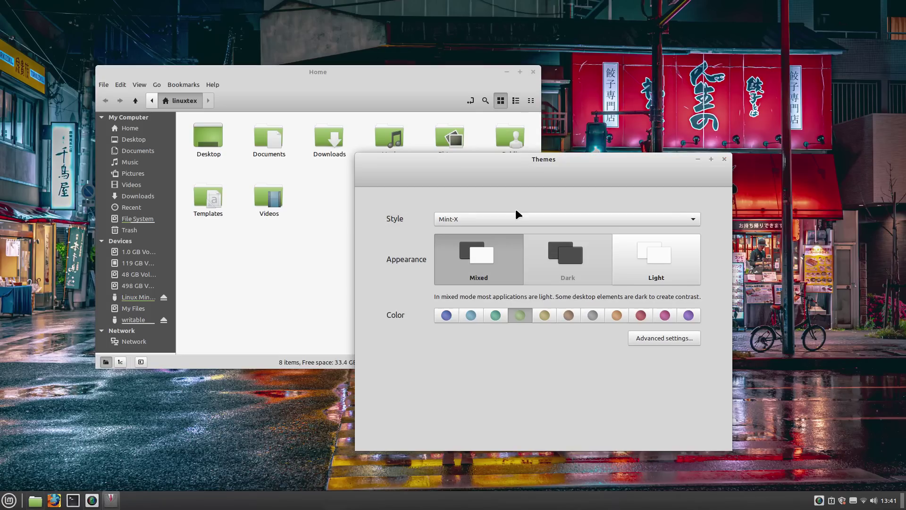
pyautogui.click(457, 220)
pyautogui.click(462, 202)
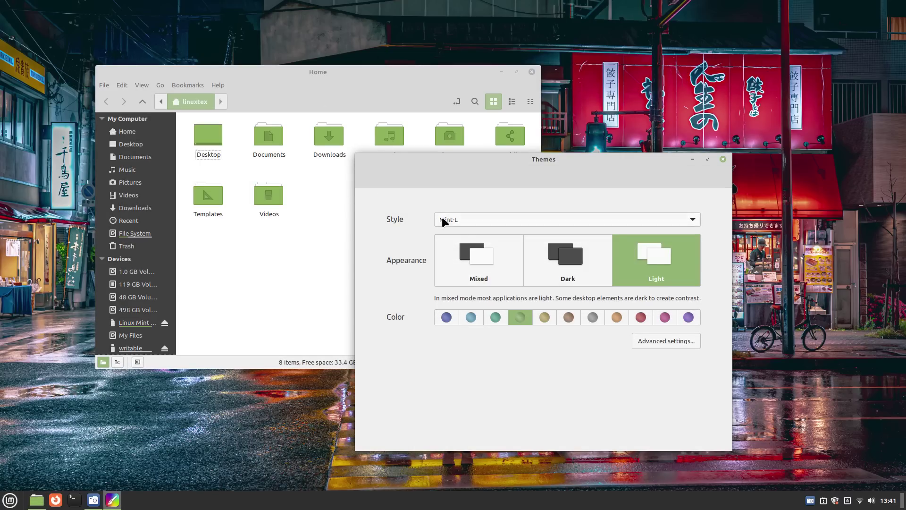
pyautogui.click(442, 217)
pyautogui.click(456, 208)
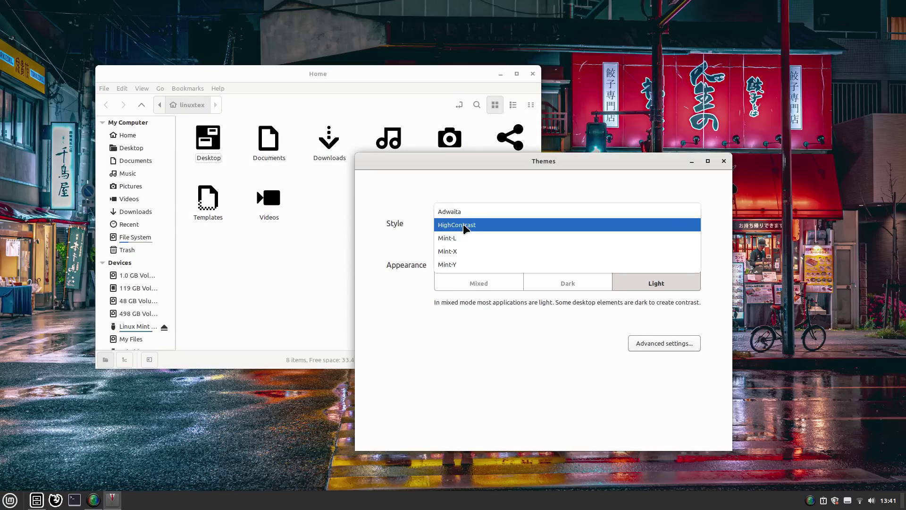
pyautogui.click(466, 210)
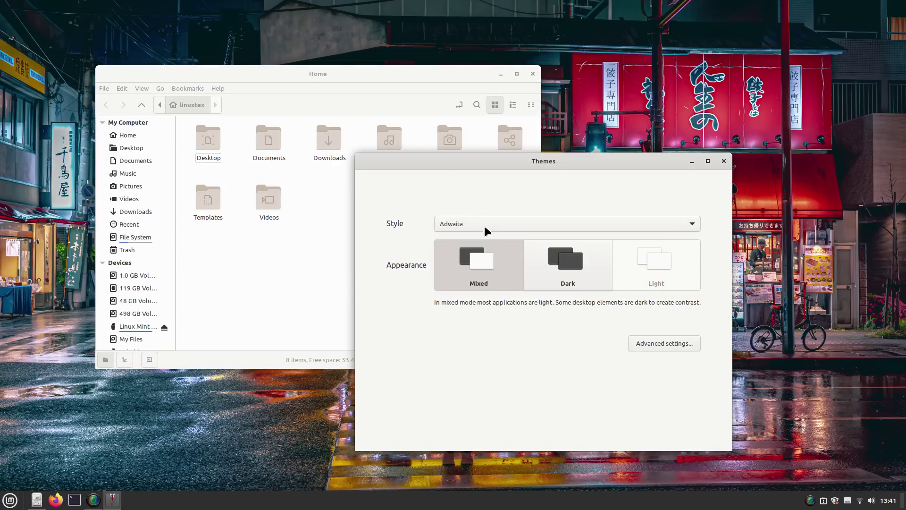
# Switch back to Mint-Y and preview the dark and light appearances.
pyautogui.click(483, 223)
pyautogui.click(463, 265)
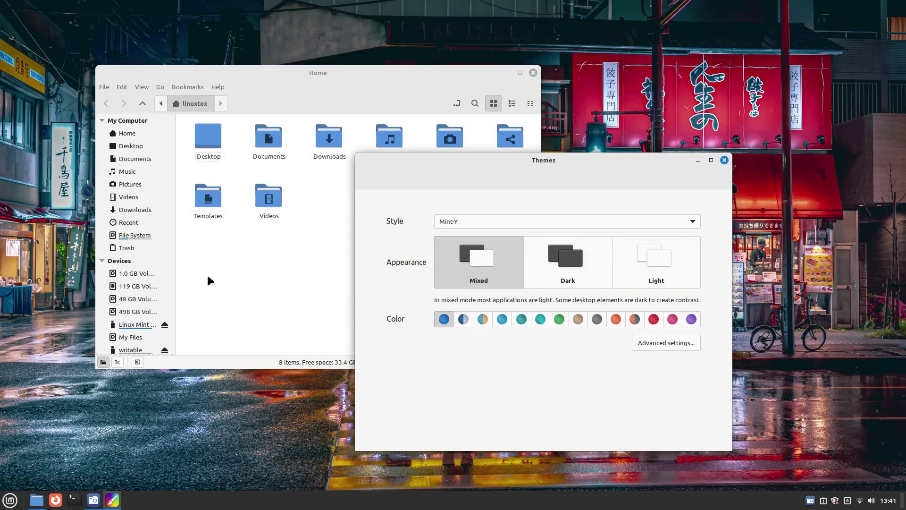
pyautogui.click(208, 280)
pyautogui.click(583, 196)
pyautogui.click(581, 264)
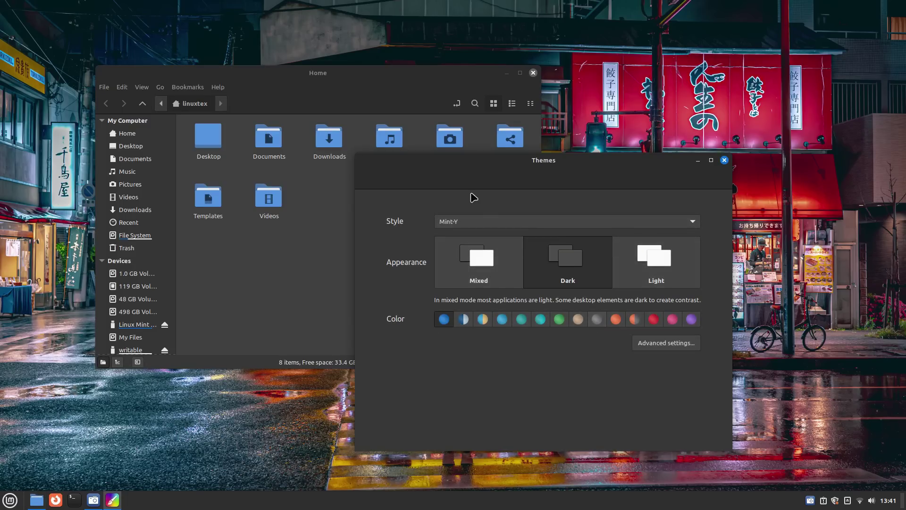
pyautogui.moveTo(449, 168); pyautogui.dragTo(504, 169)
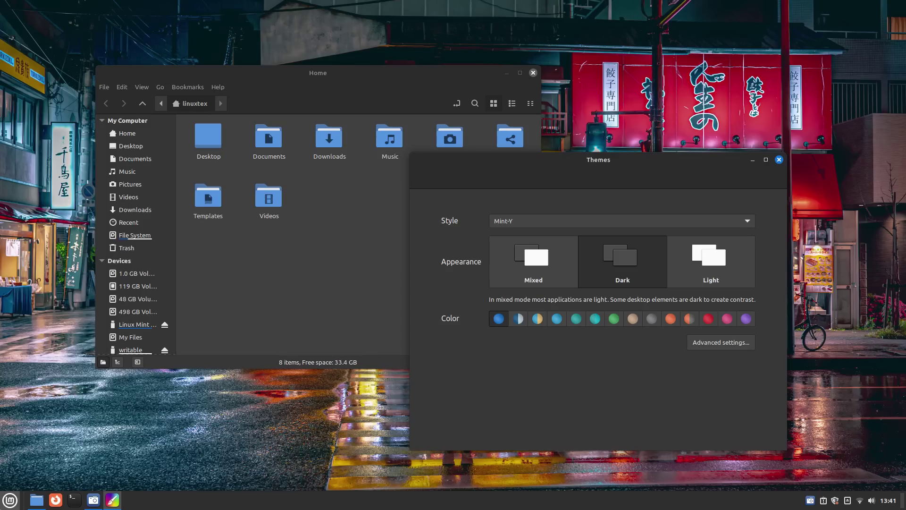
pyautogui.click(709, 255)
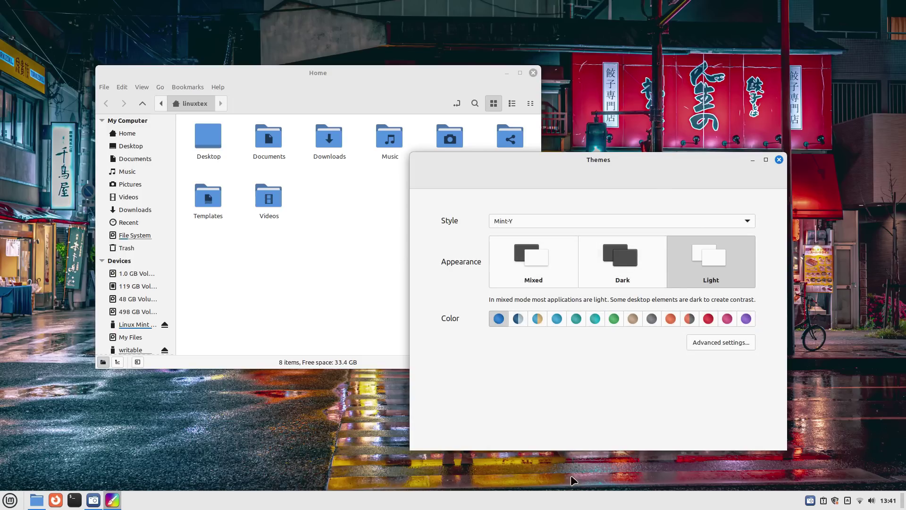
# Glance at the calendar and application menu, then toggle Advanced and Simplified theme settings.
pyautogui.click(886, 499)
pyautogui.click(886, 499)
pyautogui.click(10, 500)
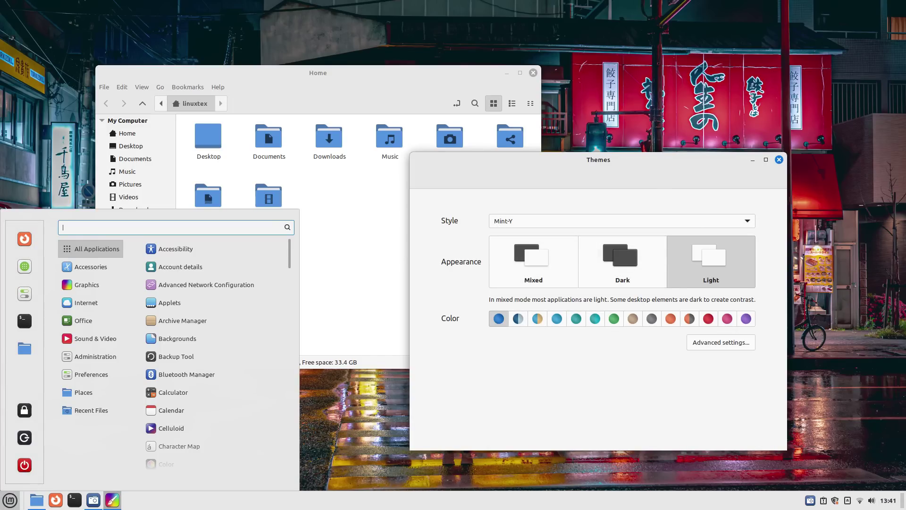
pyautogui.press('Escape')
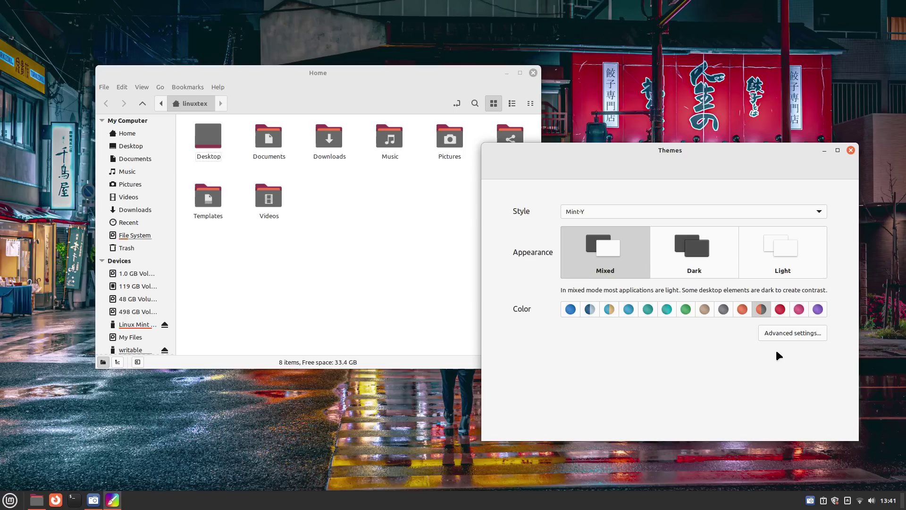
pyautogui.click(797, 334)
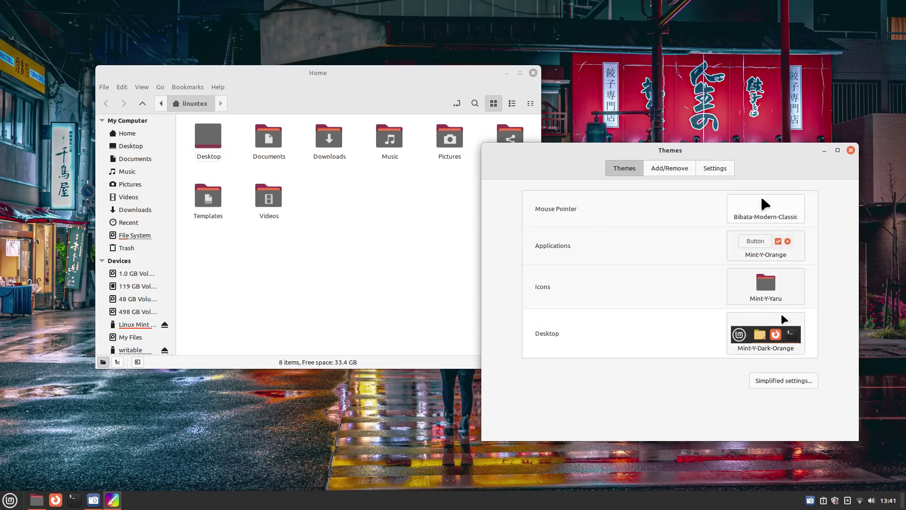
pyautogui.click(792, 380)
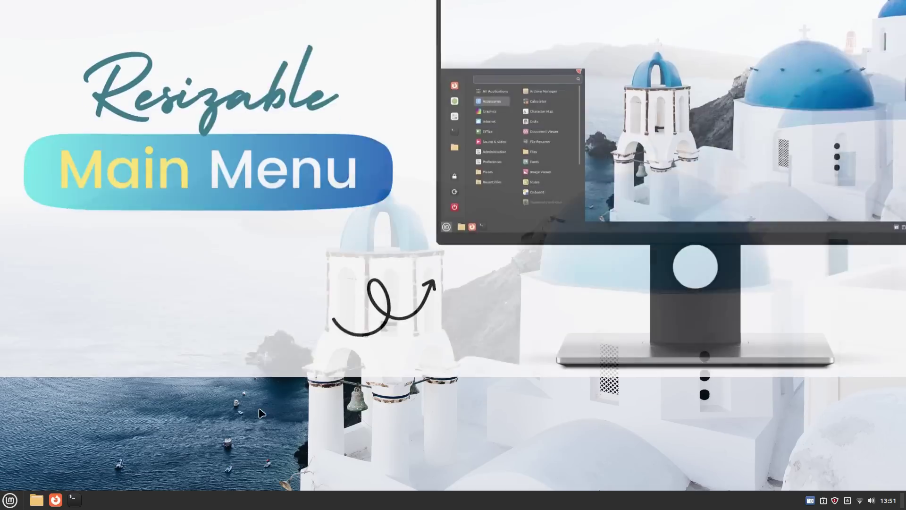
# Resize the application menu by dragging its corner and edges to a narrower size.
pyautogui.press('super')
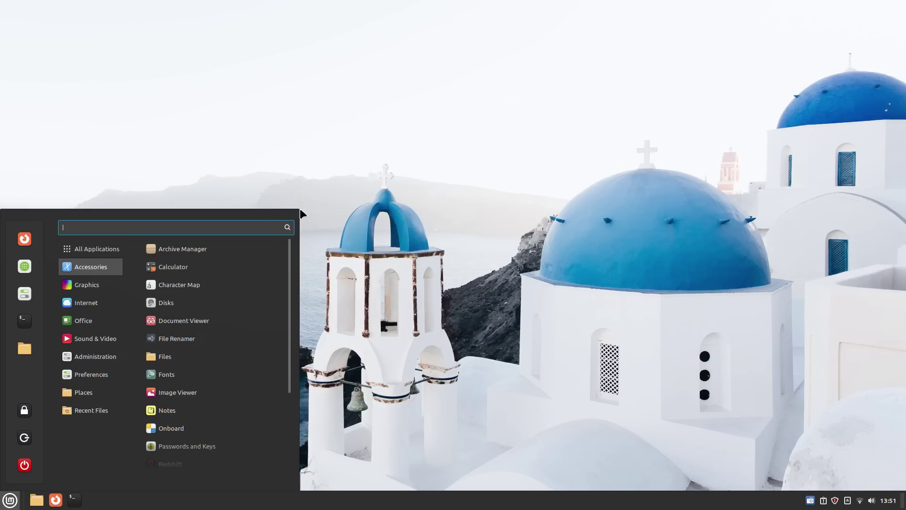
pyautogui.moveTo(294, 212); pyautogui.dragTo(238, 211)
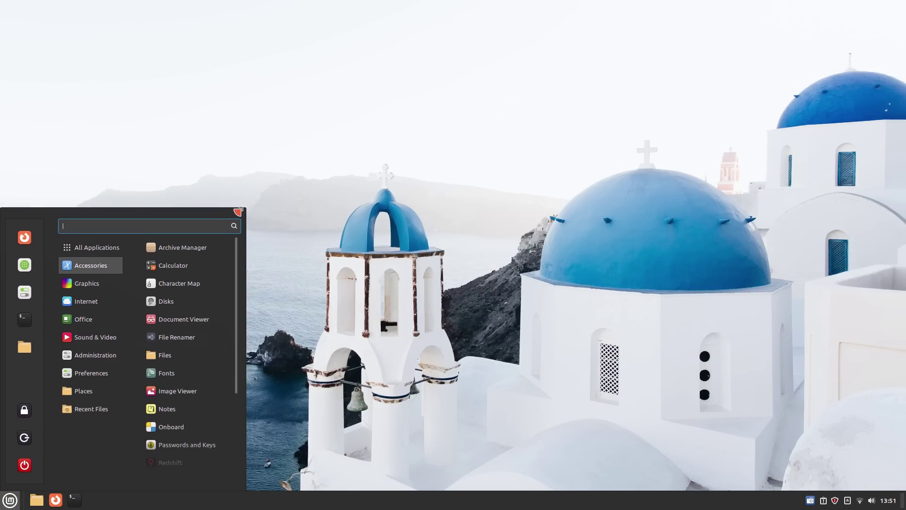
pyautogui.moveTo(244, 297); pyautogui.dragTo(350, 313)
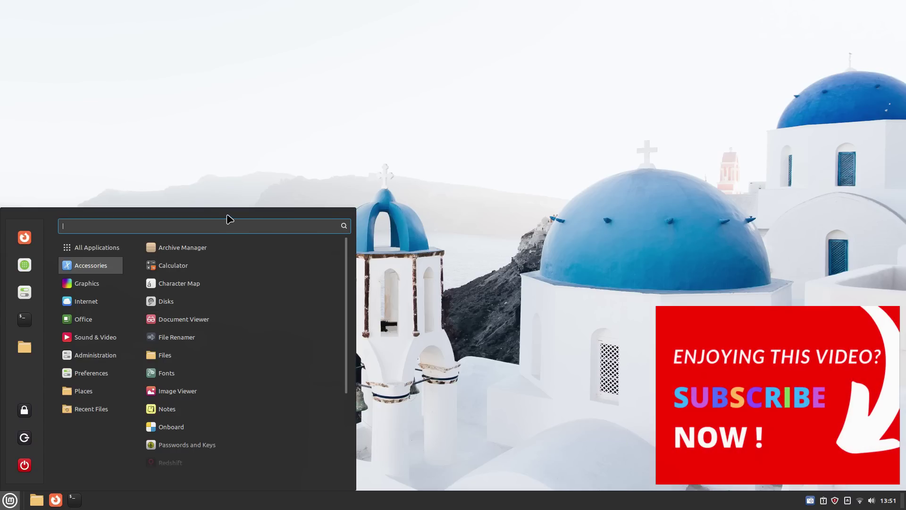
pyautogui.moveTo(228, 209); pyautogui.dragTo(232, 119)
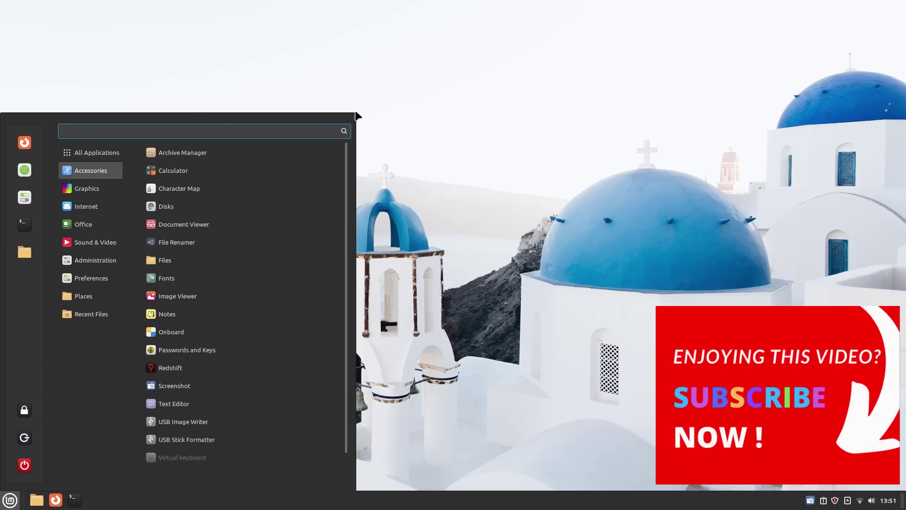
pyautogui.moveTo(352, 116); pyautogui.dragTo(270, 226)
pyautogui.click(333, 186)
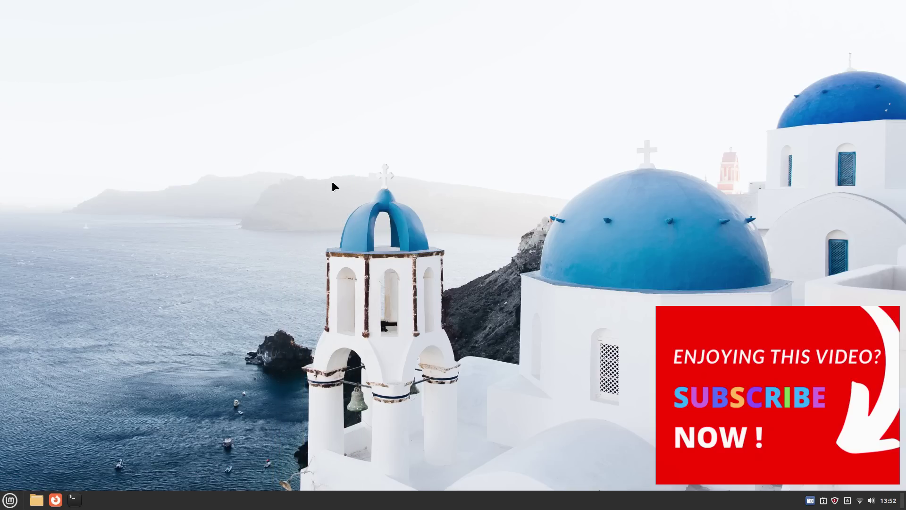
# Reopen the application menu to look through its entries, then close it.
pyautogui.press('super')
pyautogui.moveTo(92, 282)
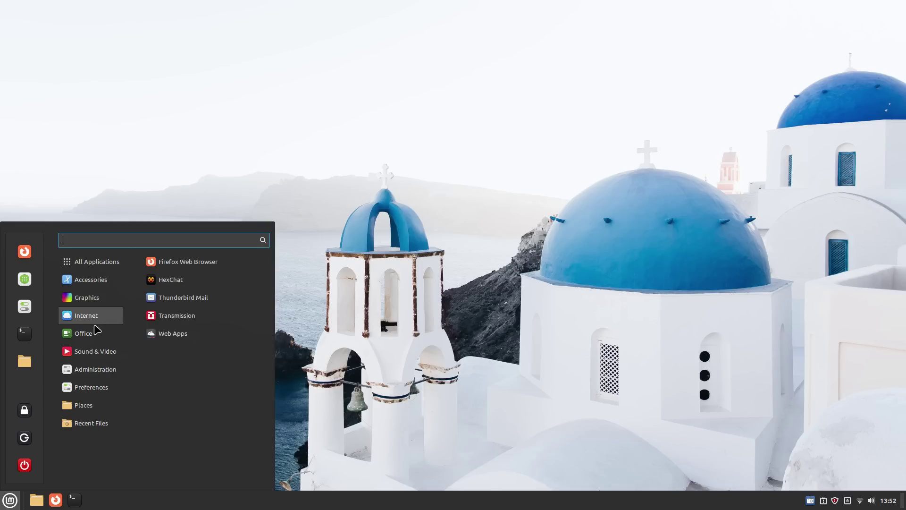
pyautogui.moveTo(94, 405)
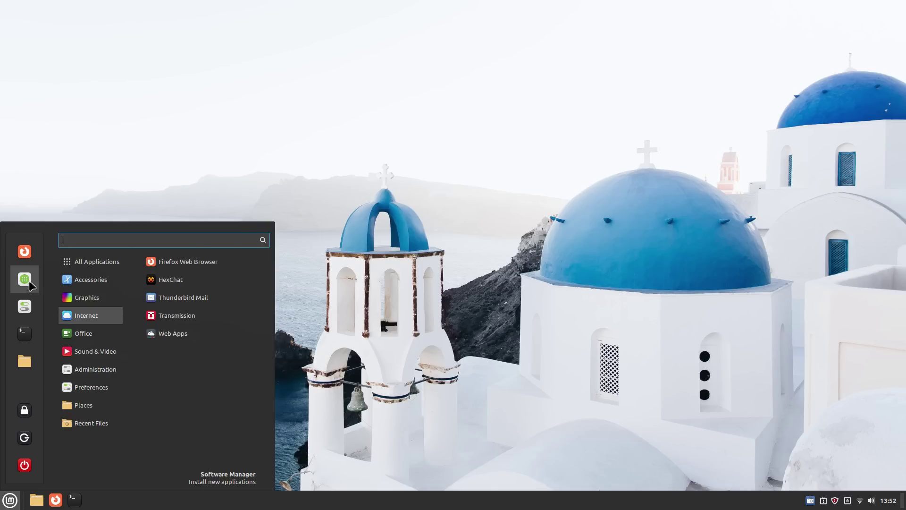
pyautogui.click(170, 160)
# Search the menu for 'fire' and 'tra', then dismiss the desktop context menu.
pyautogui.press('super')
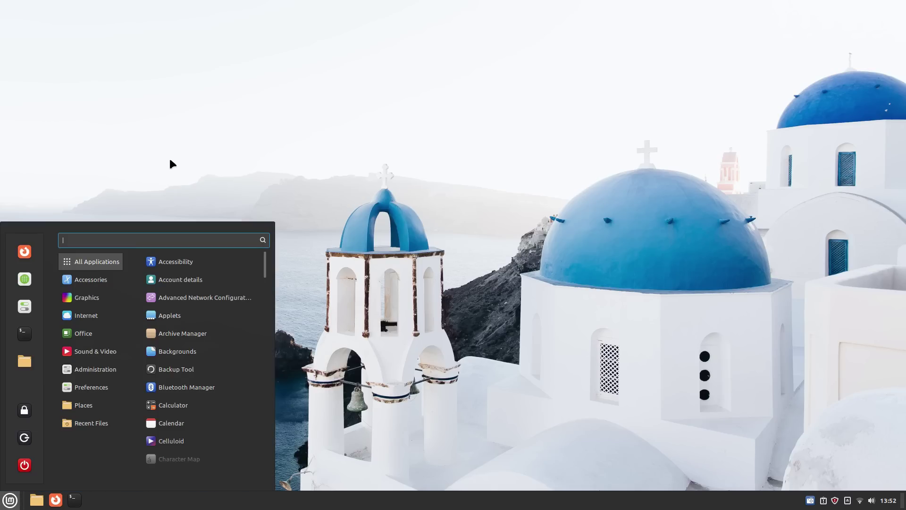
pyautogui.write('fire')
pyautogui.press('Return')
pyautogui.press('super')
pyautogui.write('tra')
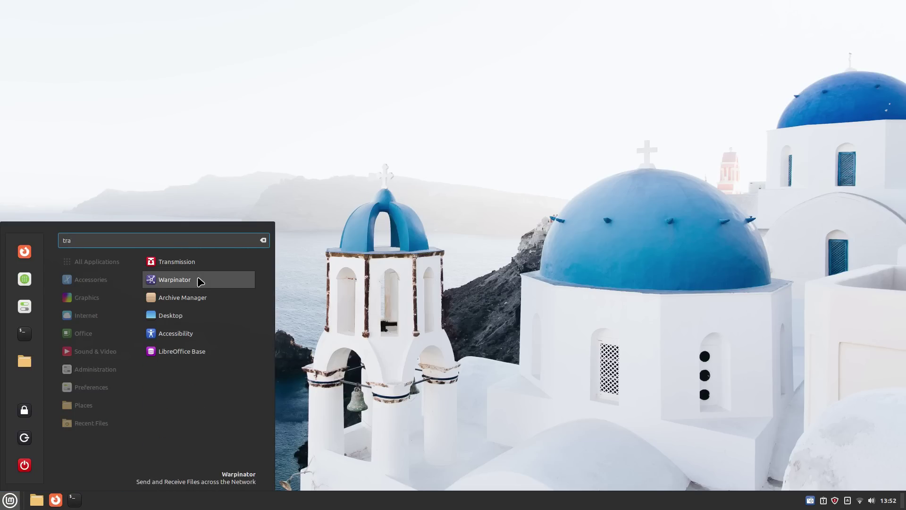
pyautogui.press('Escape')
pyautogui.rightClick(218, 212)
pyautogui.press('Escape')
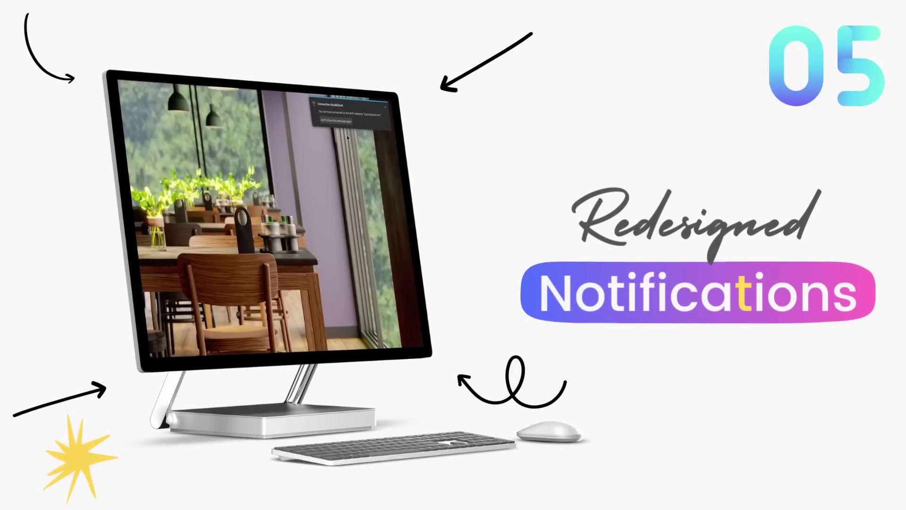
# Toggle wireless off and on twice from the network applet, leaving it on.
pyautogui.click(860, 501)
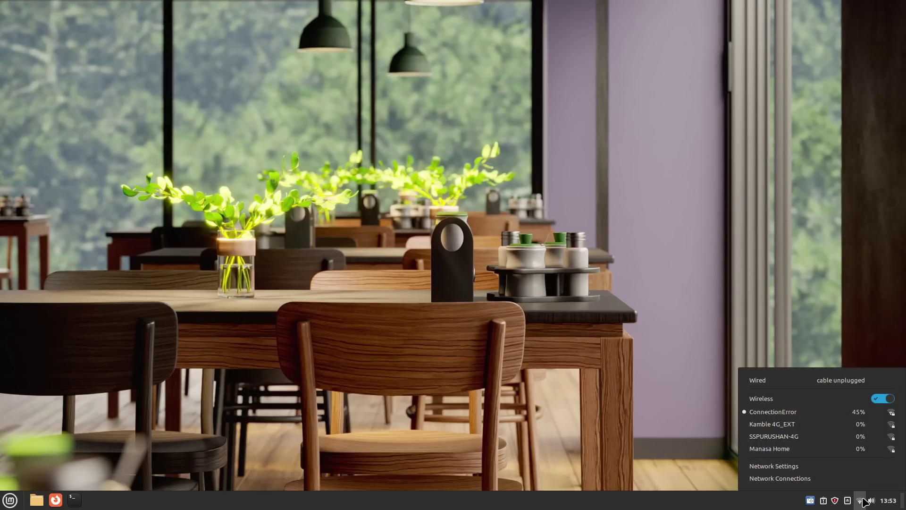
pyautogui.click(878, 398)
pyautogui.click(701, 334)
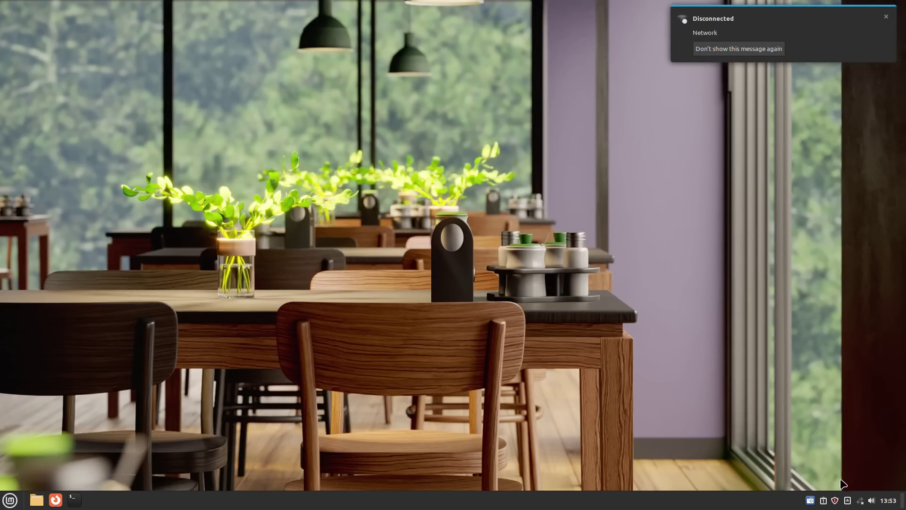
pyautogui.click(860, 500)
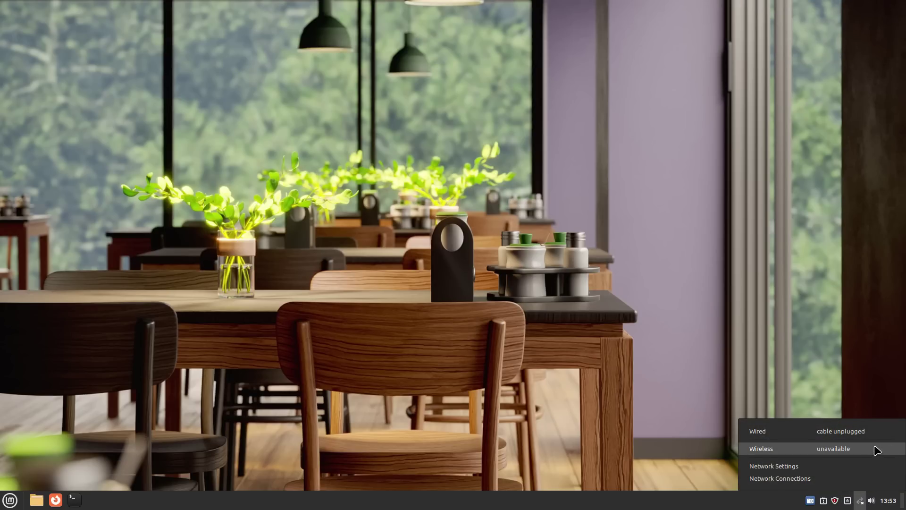
pyautogui.click(876, 449)
pyautogui.click(785, 367)
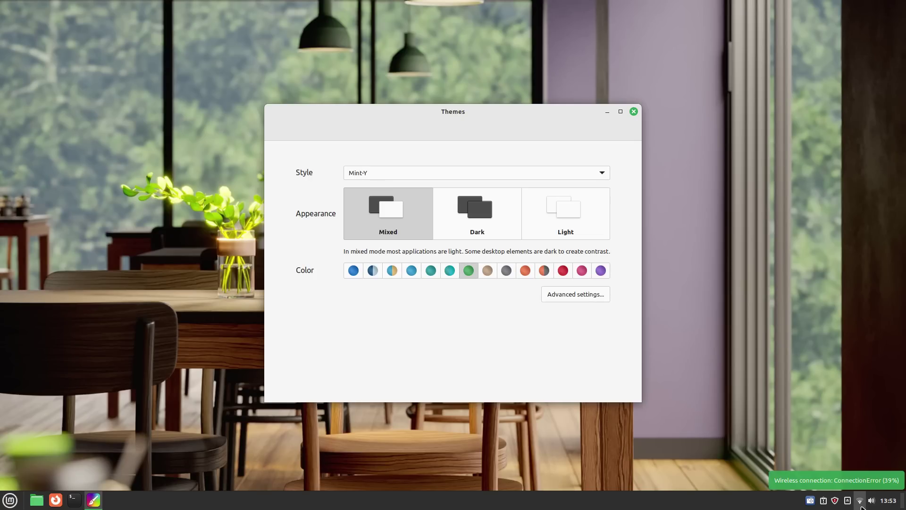
pyautogui.click(862, 505)
pyautogui.click(887, 409)
pyautogui.click(826, 368)
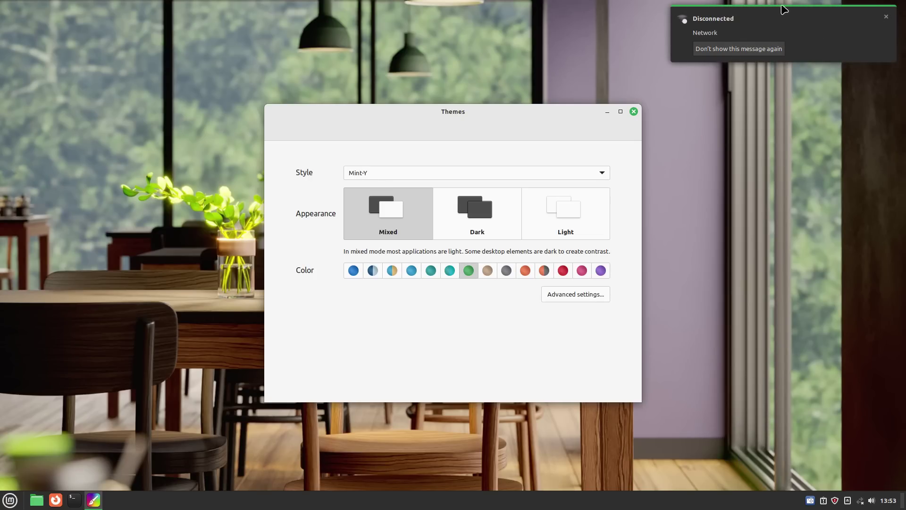
pyautogui.click(860, 500)
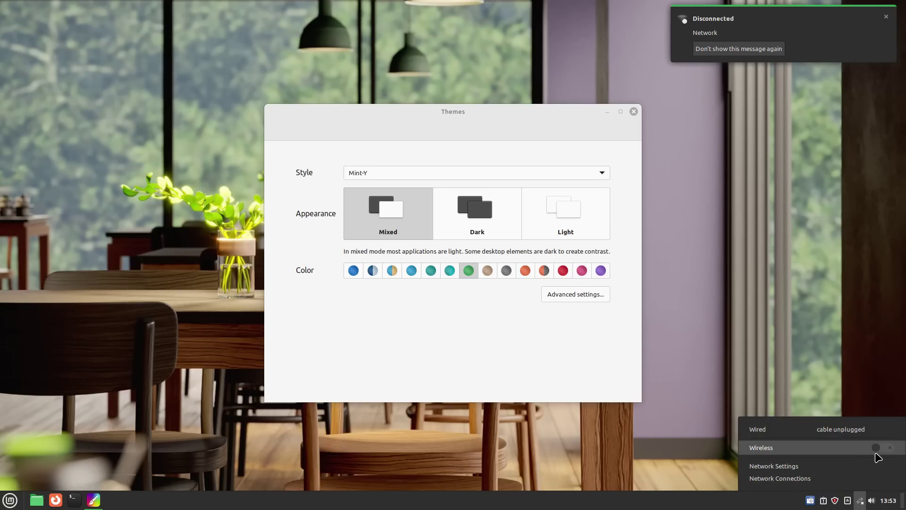
pyautogui.click(876, 449)
pyautogui.click(796, 334)
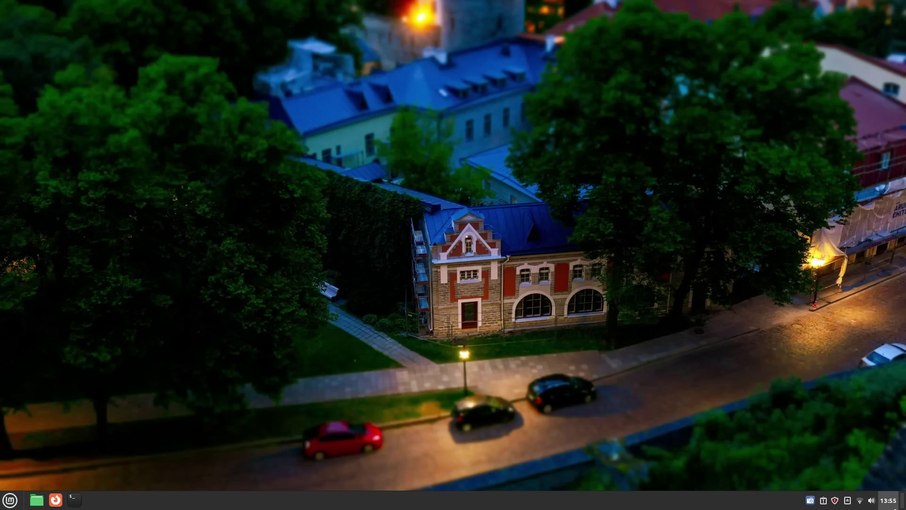
pyautogui.moveTo(888, 500)
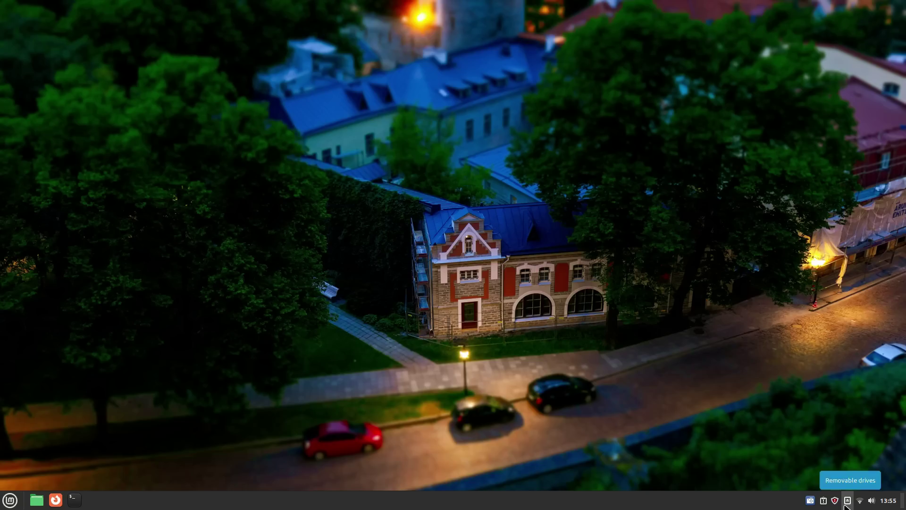
pyautogui.moveTo(839, 506)
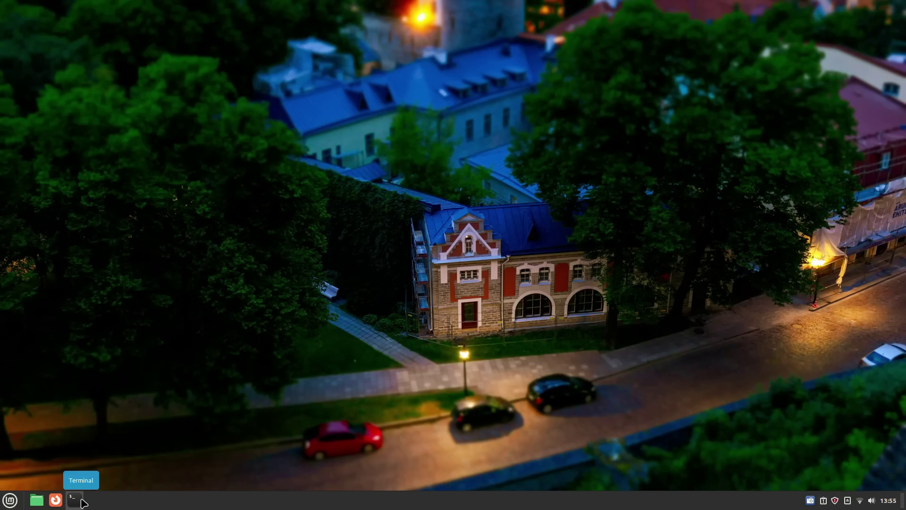
pyautogui.click(44, 501)
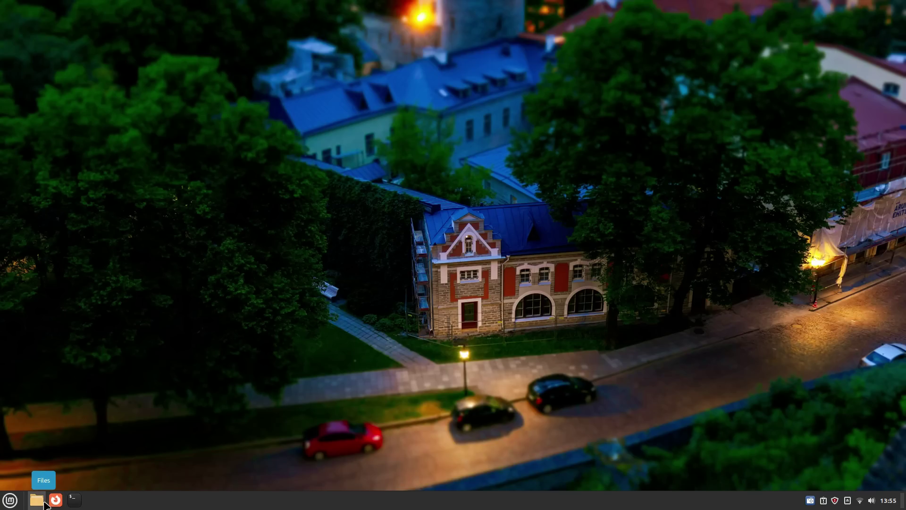
pyautogui.click(3, 501)
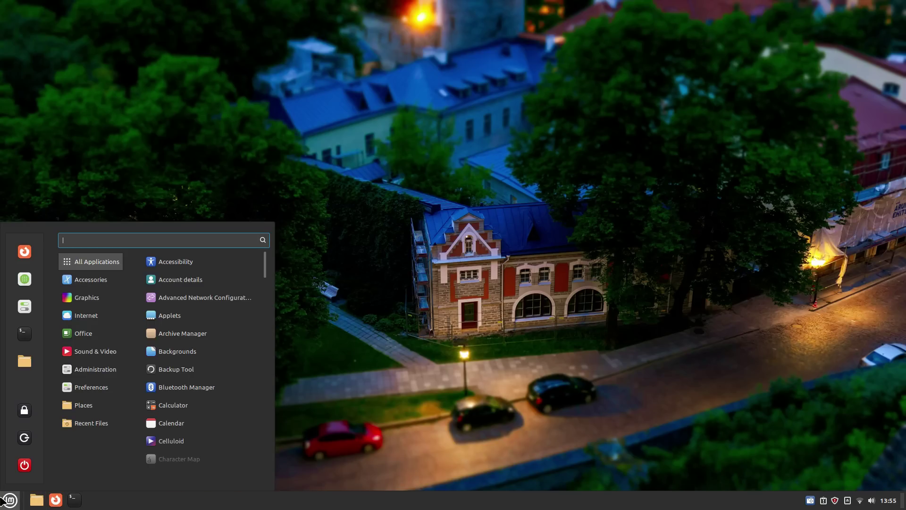
pyautogui.write('pi')
pyautogui.press('Down')
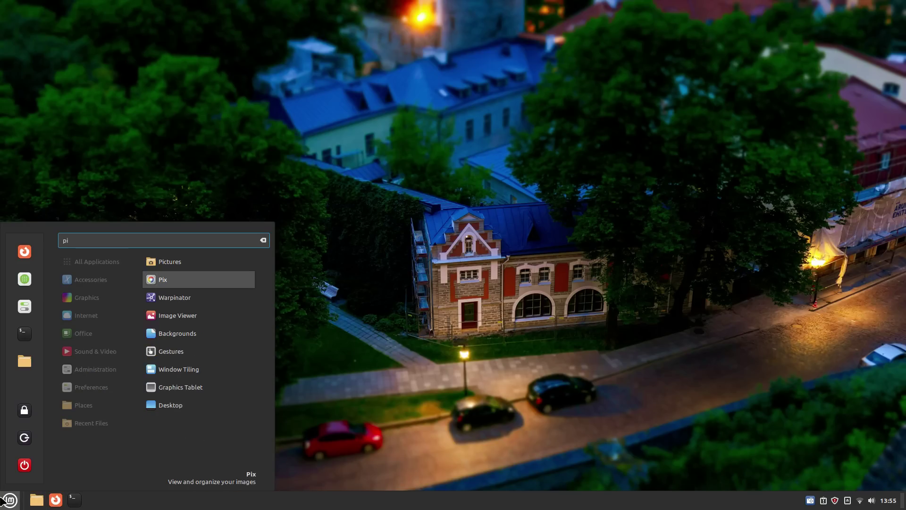
pyautogui.press('Return')
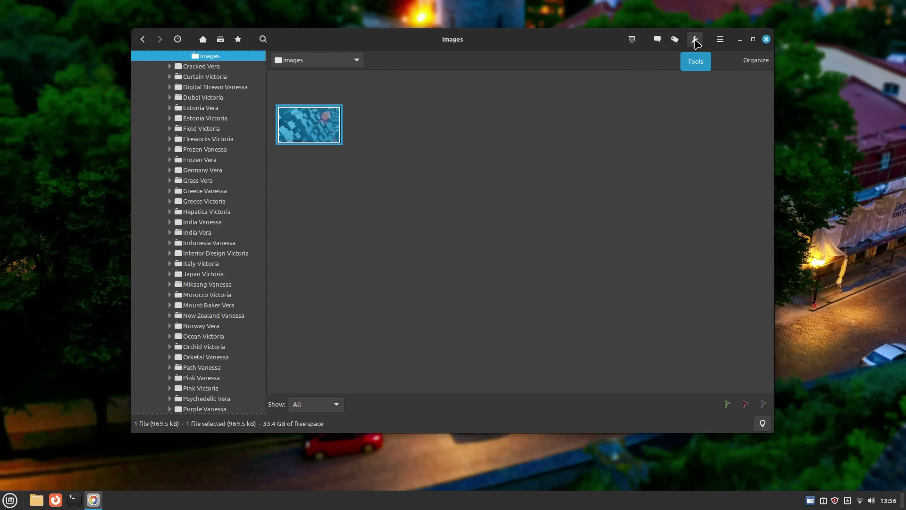
pyautogui.click(766, 40)
pyautogui.rightClick(418, 119)
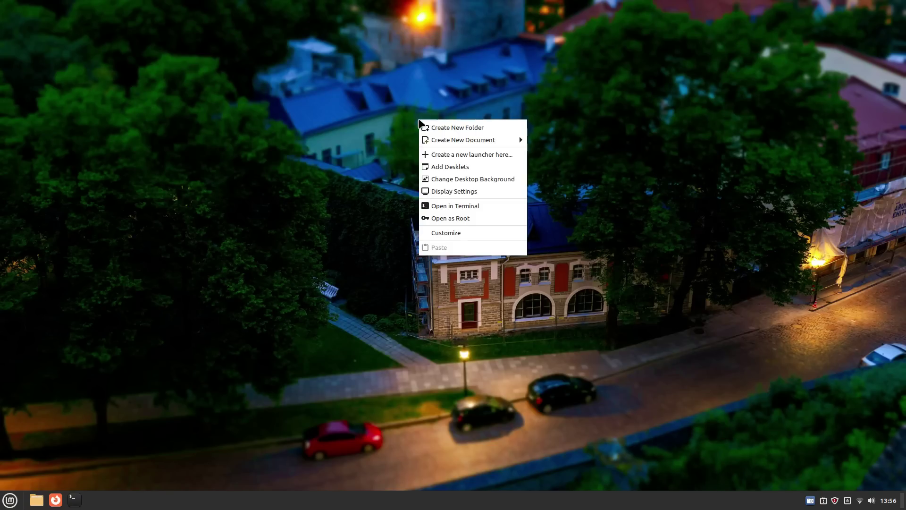
pyautogui.click(863, 350)
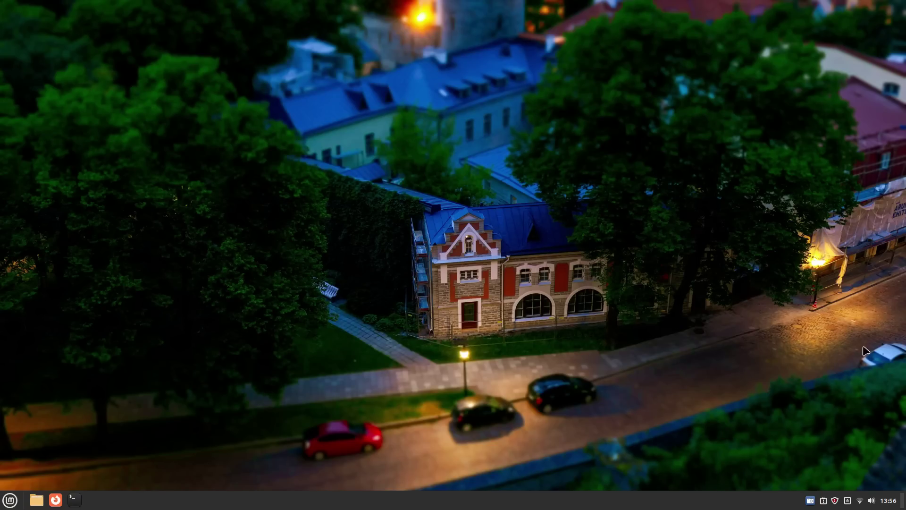
pyautogui.click(888, 500)
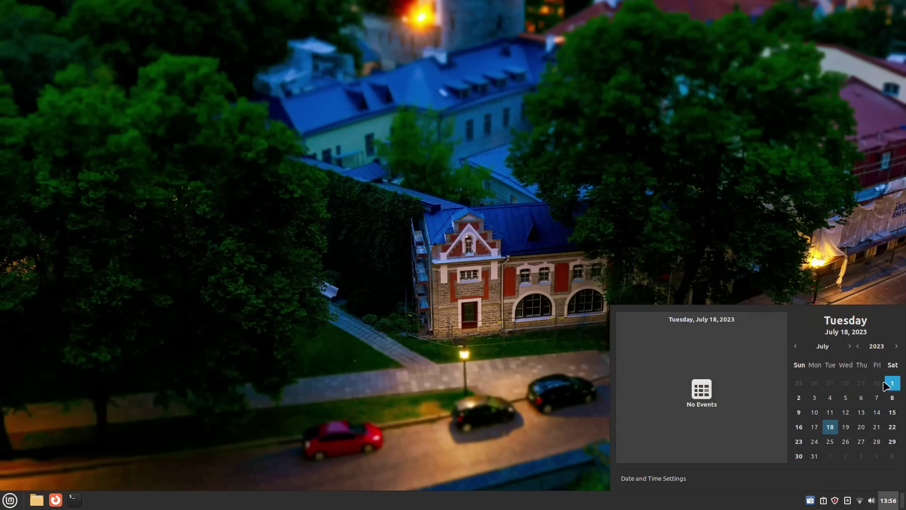
pyautogui.click(848, 234)
pyautogui.click(861, 501)
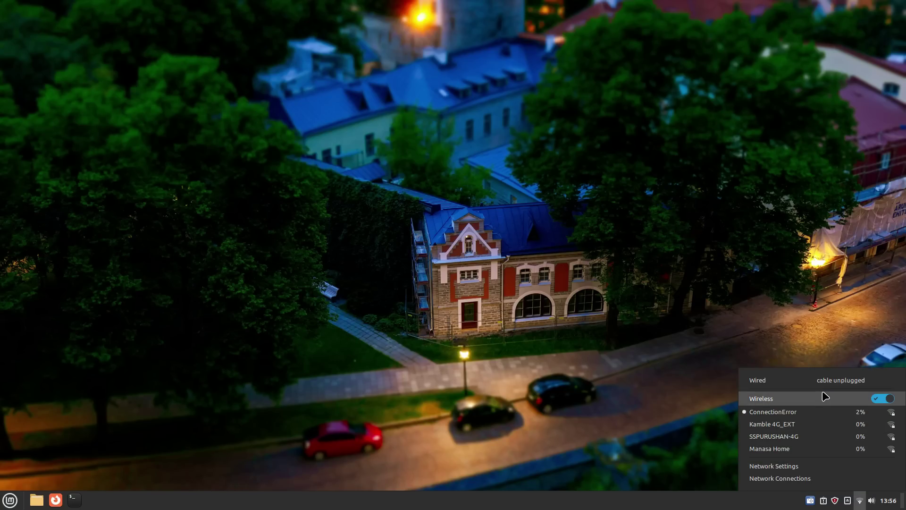
pyautogui.click(644, 392)
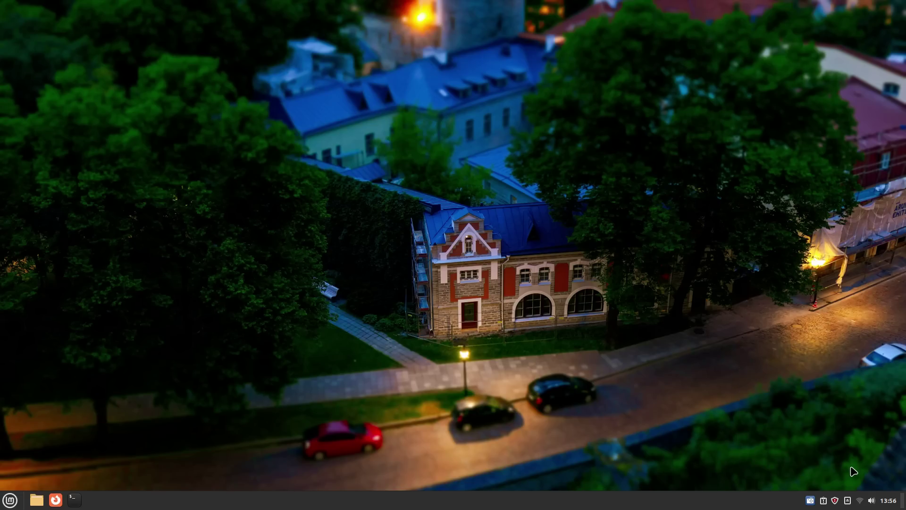
pyautogui.click(847, 501)
pyautogui.click(706, 404)
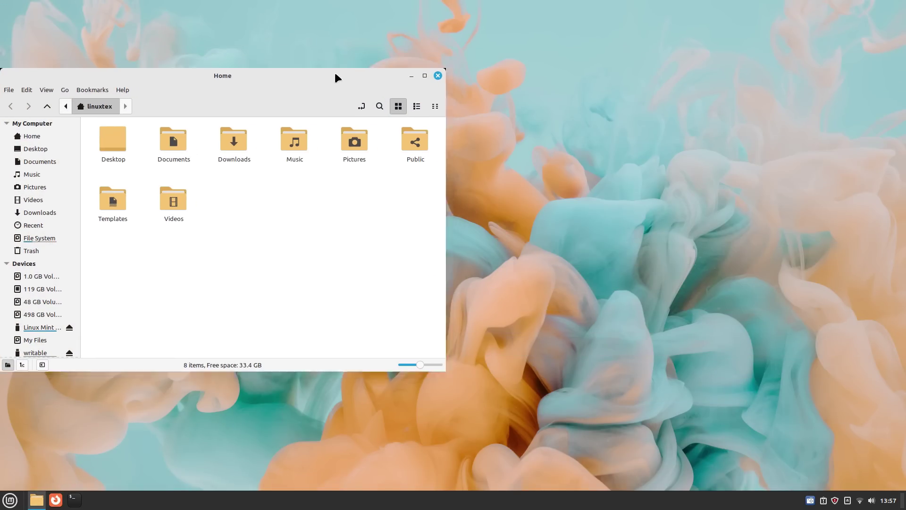
# Maximize and restore the Home window, then open a Terminal and move it lower right.
pyautogui.doubleClick(335, 72)
pyautogui.doubleClick(620, 9)
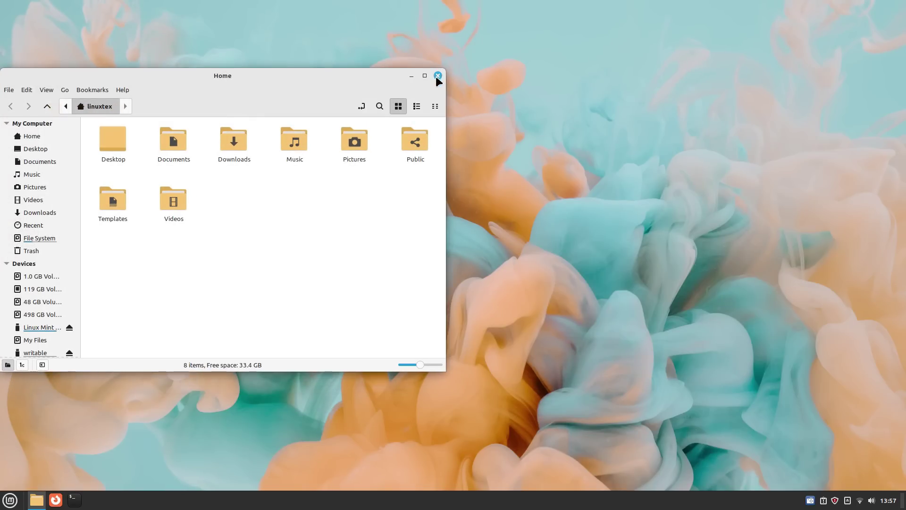
pyautogui.hotkey('ctrl', 'alt', 't')
pyautogui.moveTo(555, 80); pyautogui.dragTo(576, 210)
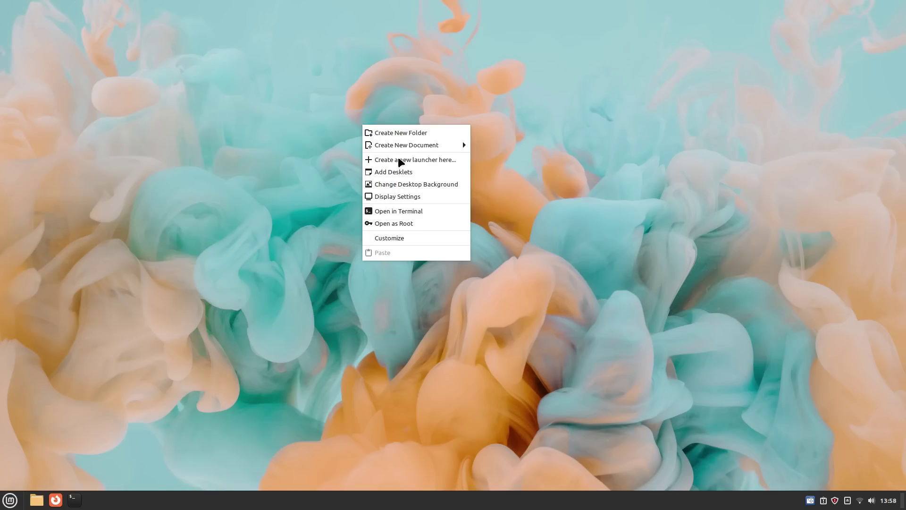
# Open Backgrounds and try the Orchid and Interior Design wallpapers, viewing each on the next workspace.
pyautogui.click(416, 184)
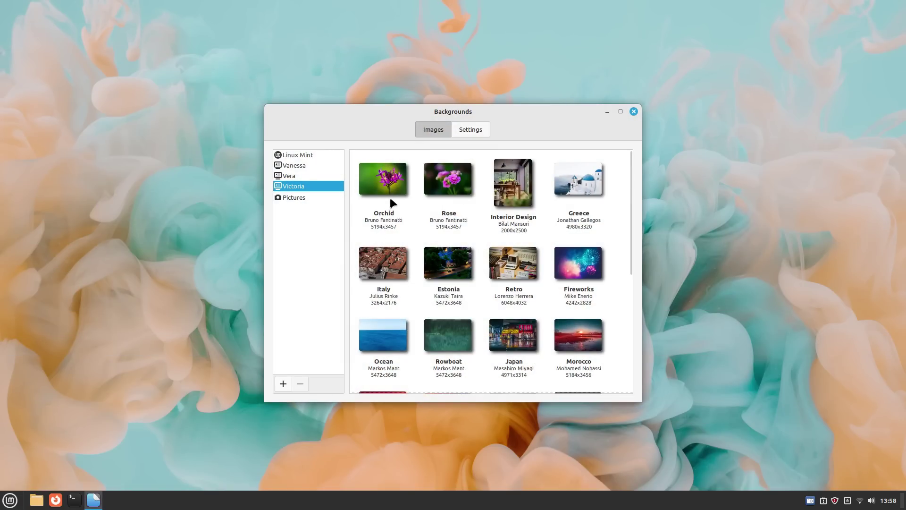
pyautogui.click(390, 200)
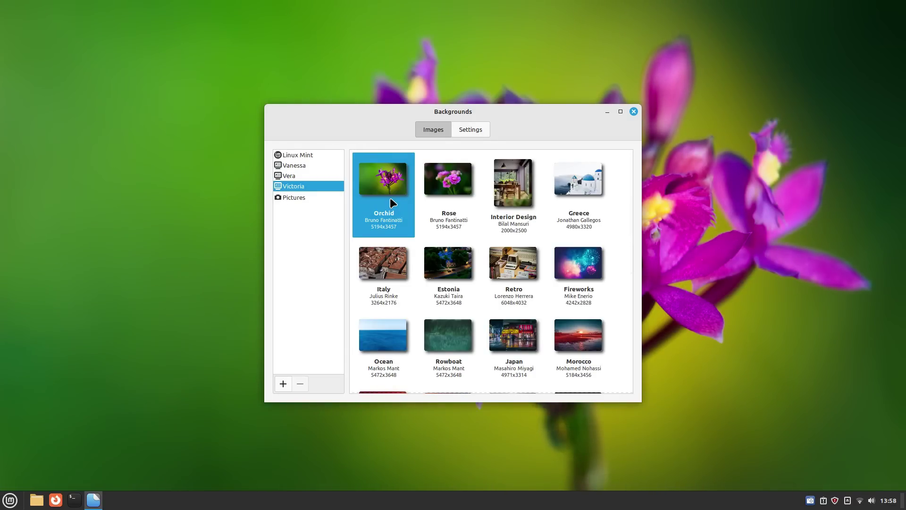
pyautogui.hotkey('ctrl', 'alt', 'Right')
pyautogui.hotkey('ctrl', 'alt', 'Left')
pyautogui.click(499, 191)
pyautogui.hotkey('ctrl', 'alt', 'Right')
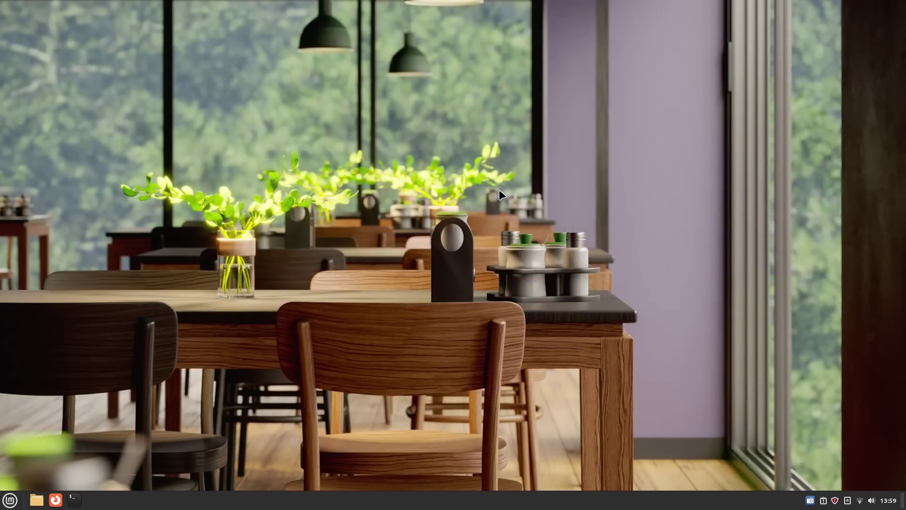
pyautogui.press('super')
pyautogui.press('Escape')
pyautogui.hotkey('ctrl', 'alt', 'Left')
# Try the Greece and Italy wallpapers, checking each on the empty workspace.
pyautogui.click(600, 194)
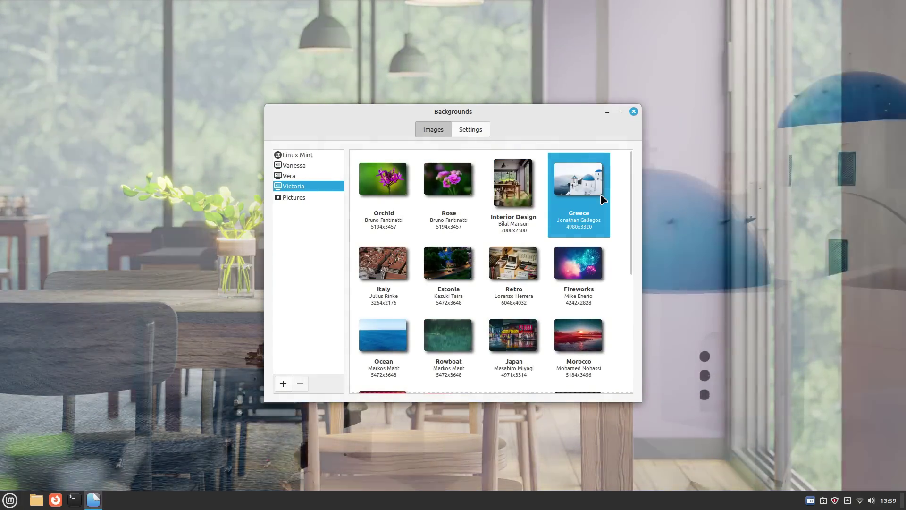
pyautogui.hotkey('ctrl', 'alt', 'Right')
pyautogui.press('super')
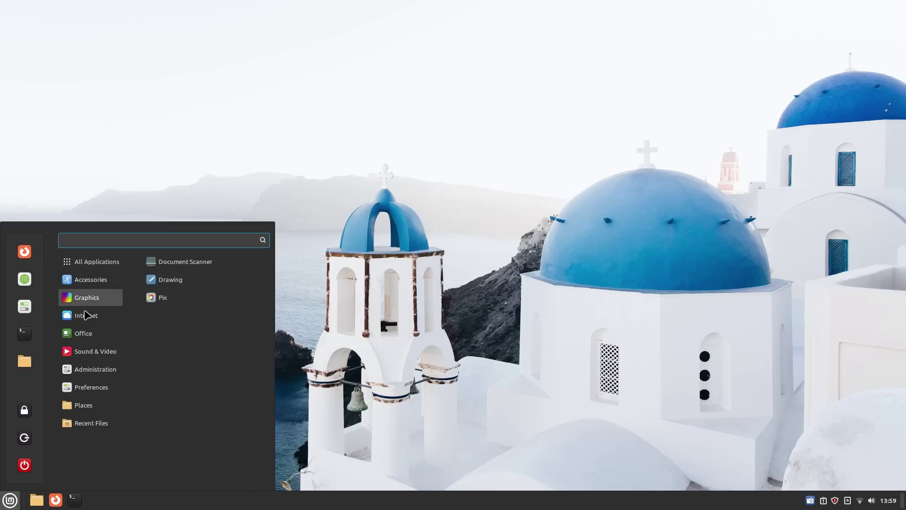
pyautogui.press('Escape')
pyautogui.hotkey('ctrl', 'alt', 'Left')
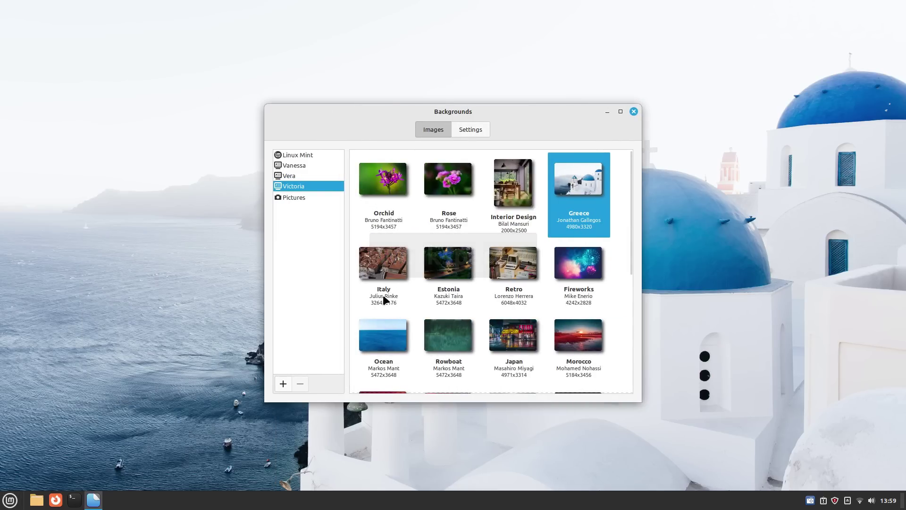
pyautogui.click(383, 295)
pyautogui.hotkey('ctrl', 'alt', 'Right')
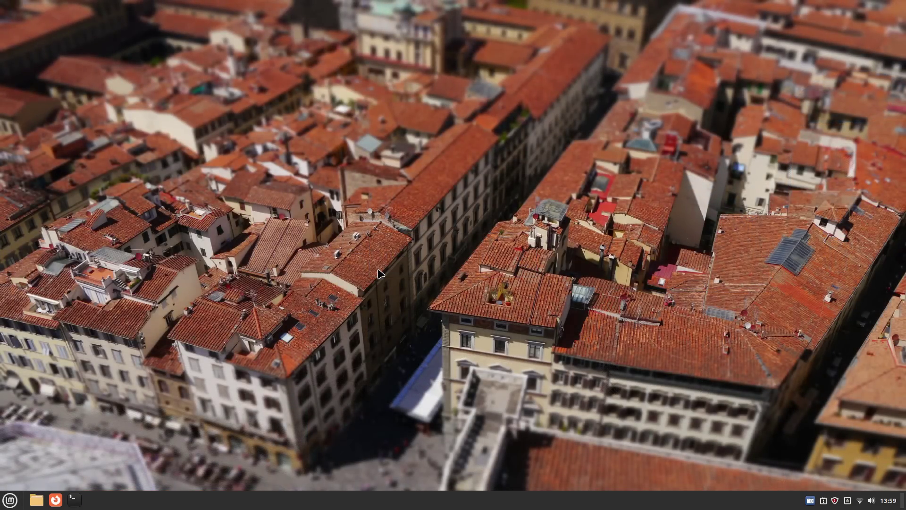
pyautogui.hotkey('ctrl', 'alt', 'Left')
# Try the Estonia wallpaper, then set Retro as the background.
pyautogui.click(443, 274)
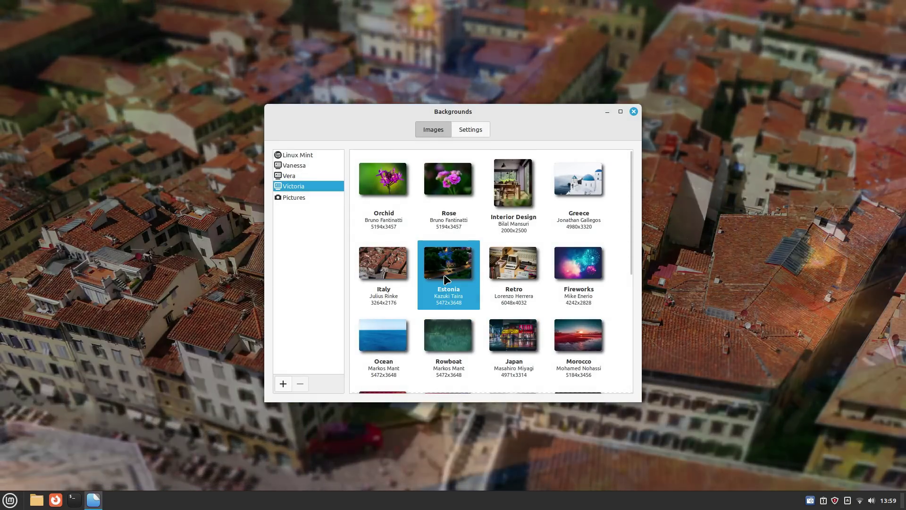
pyautogui.hotkey('ctrl', 'alt', 'Right')
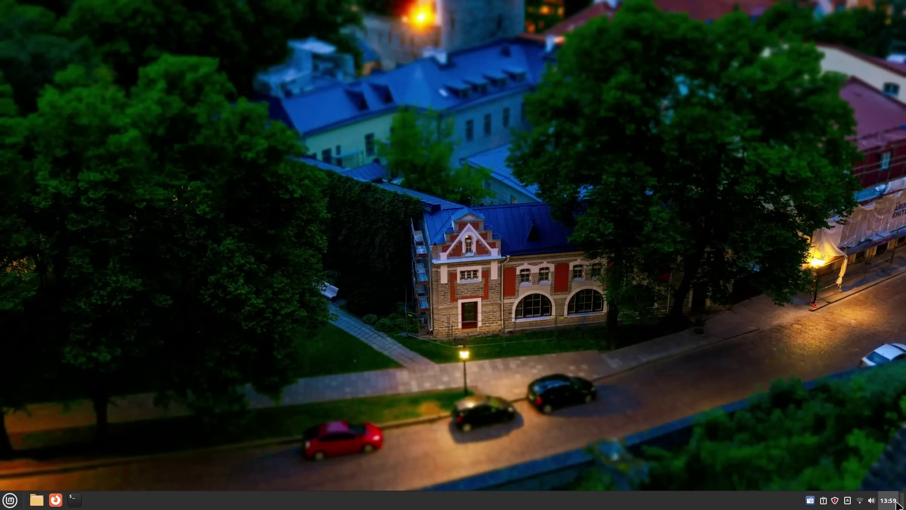
pyautogui.hotkey('ctrl', 'alt', 'Left')
pyautogui.click(501, 277)
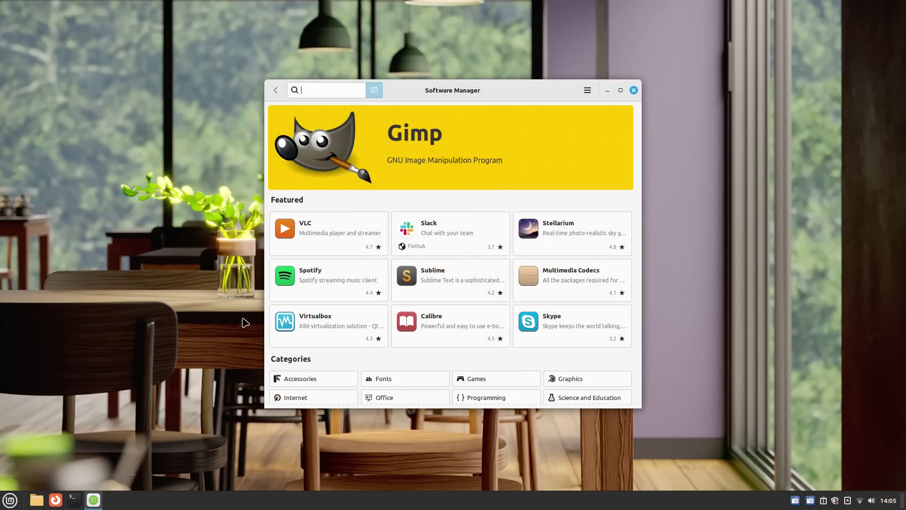
# Move and enlarge the Software Manager window, then scroll its home page.
pyautogui.moveTo(456, 93); pyautogui.dragTo(399, 75)
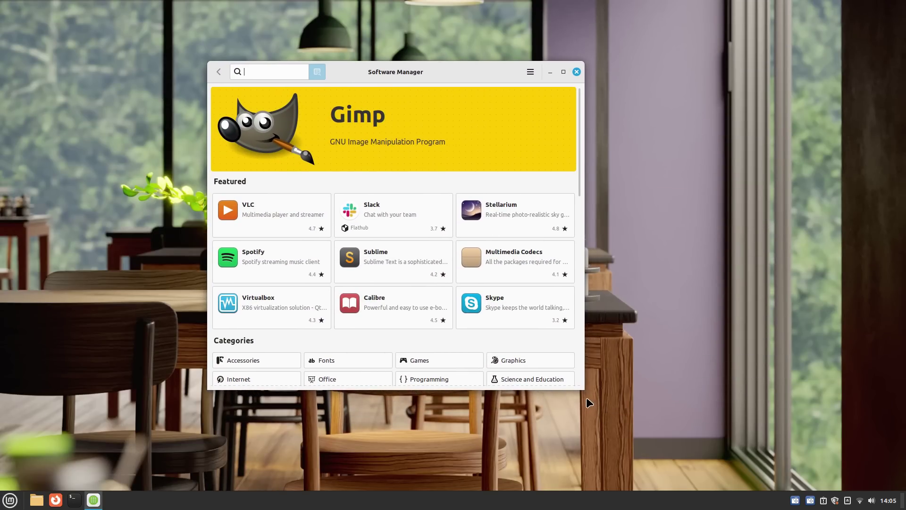
pyautogui.moveTo(581, 385); pyautogui.dragTo(666, 422)
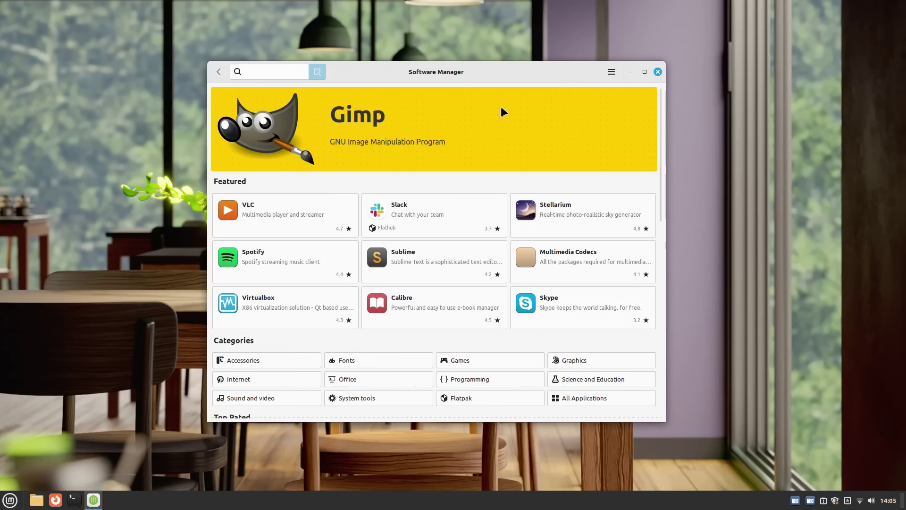
pyautogui.scroll(-3, 485, 260)
pyautogui.scroll(3, 481, 262)
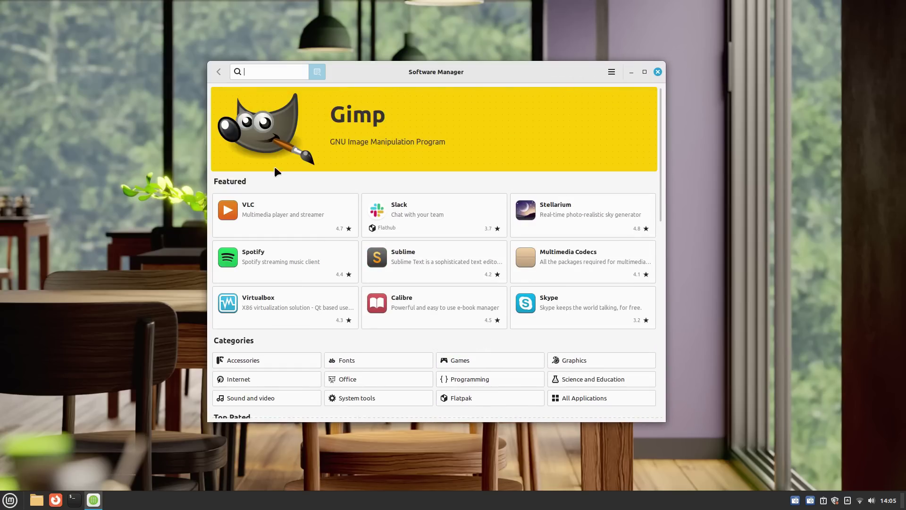
# Open the Gimp package page, scroll through it, and go back home.
pyautogui.click(338, 140)
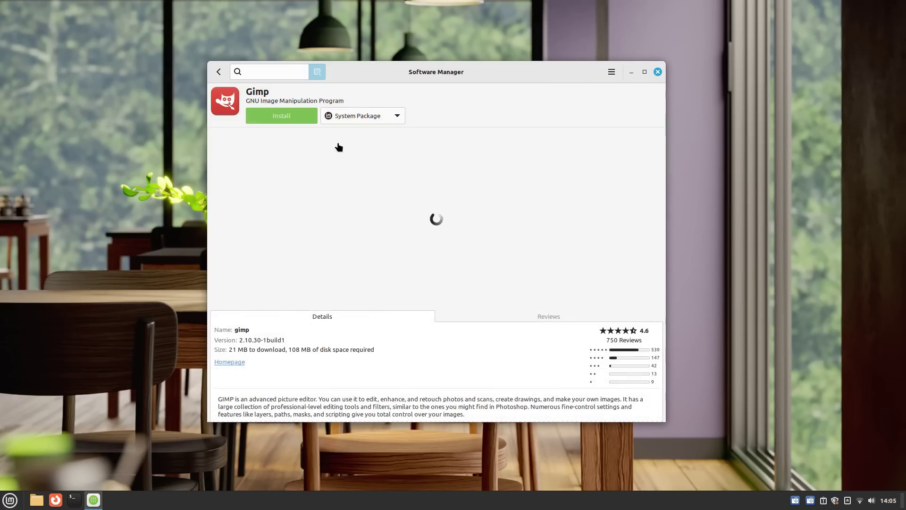
pyautogui.scroll(-3, 306, 283)
pyautogui.scroll(3, 283, 188)
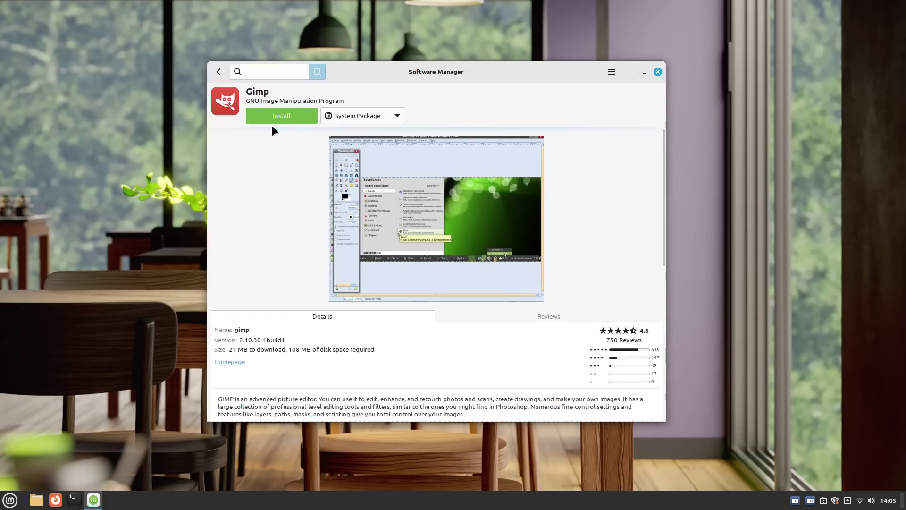
pyautogui.click(219, 72)
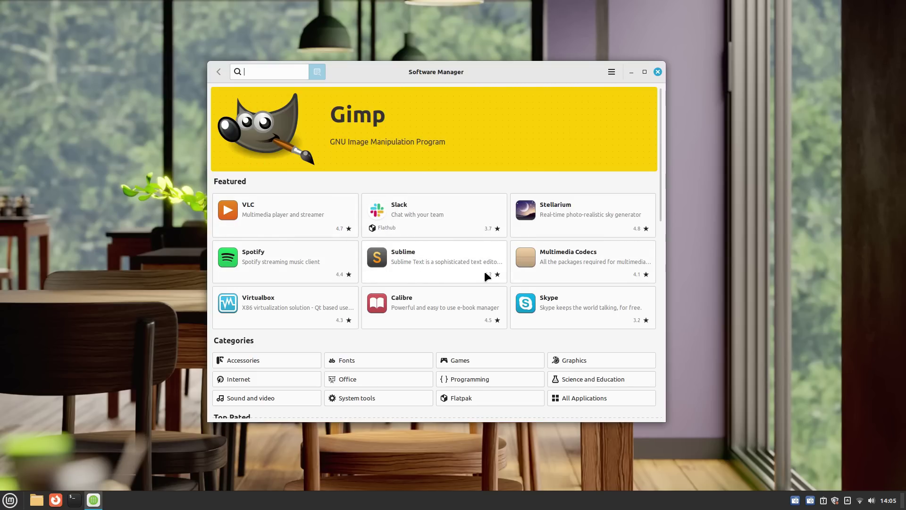
pyautogui.scroll(-2, 358, 236)
pyautogui.scroll(2, 438, 213)
pyautogui.scroll(-10, 446, 230)
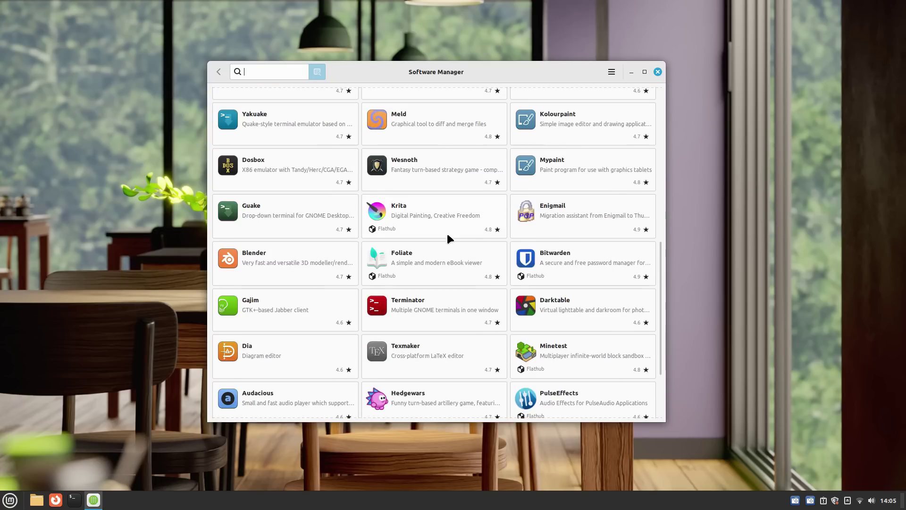
pyautogui.scroll(10, 579, 355)
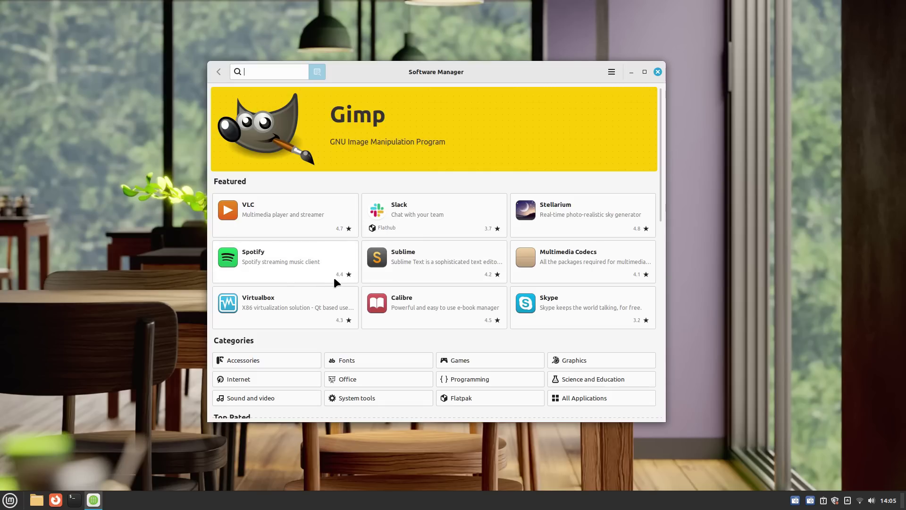
pyautogui.scroll(-10, 338, 278)
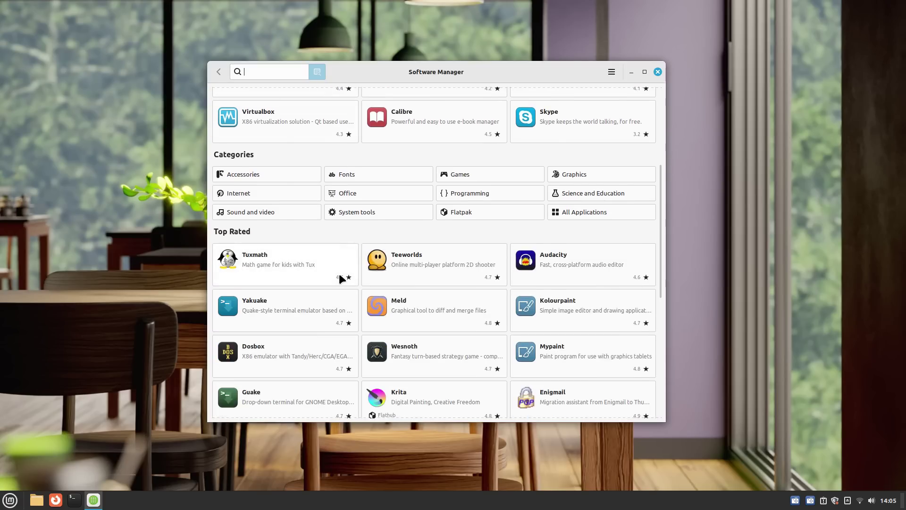
pyautogui.scroll(10, 338, 273)
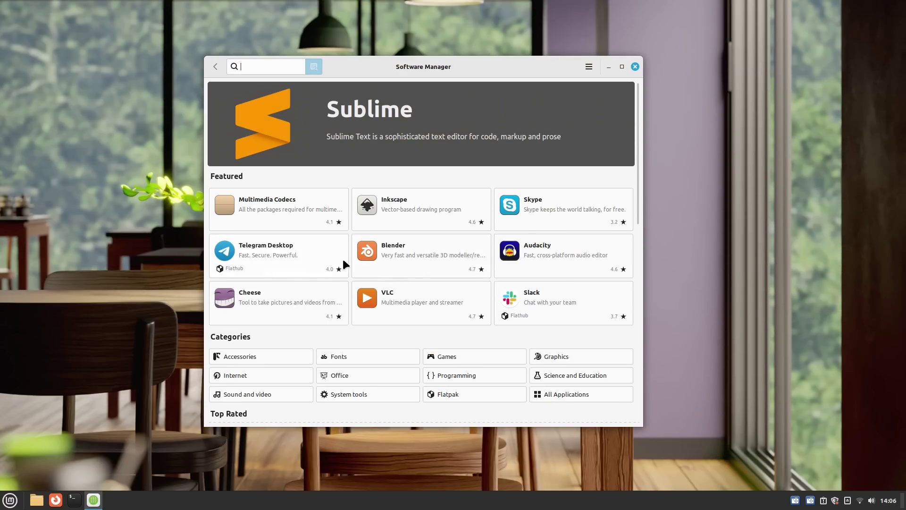
pyautogui.scroll(-6, 442, 320)
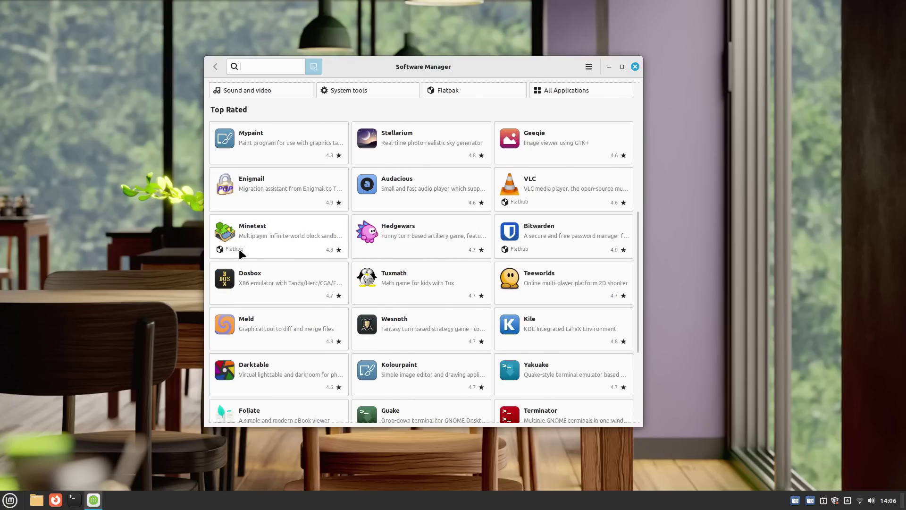
pyautogui.scroll(-3, 290, 293)
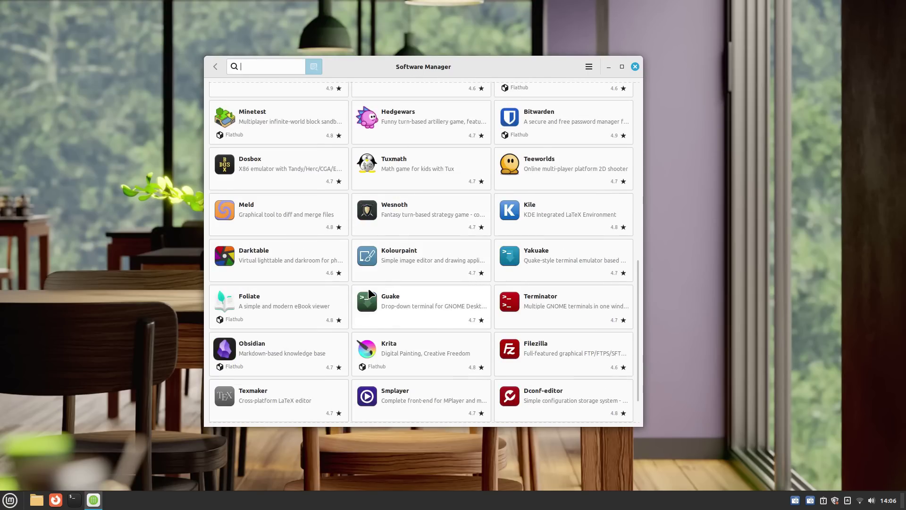
pyautogui.scroll(10, 304, 286)
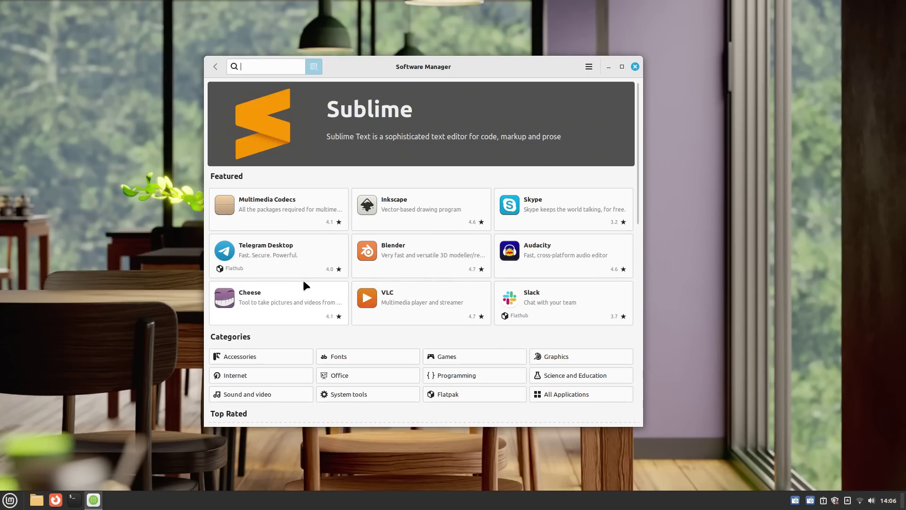
# Compare Blender's Flathub Flatpak sizes with its System Package, ending on System Package.
pyautogui.click(449, 256)
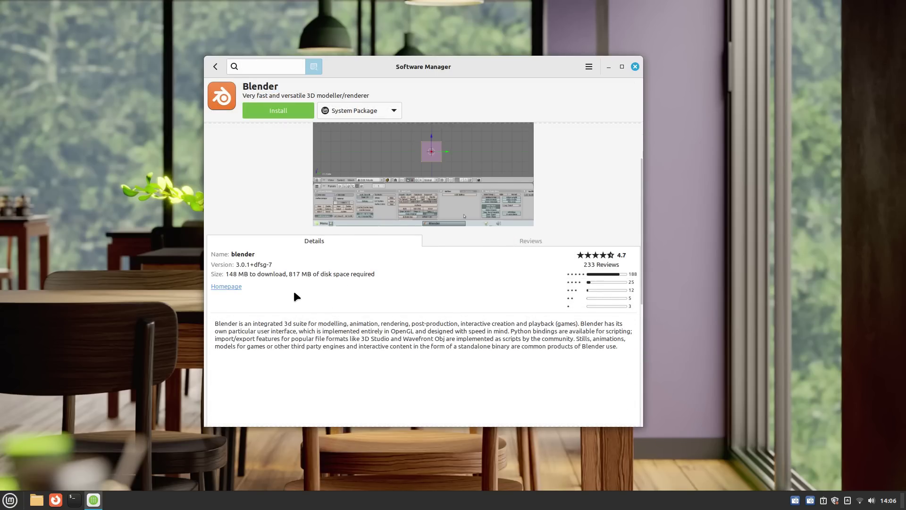
pyautogui.click(364, 111)
pyautogui.click(364, 123)
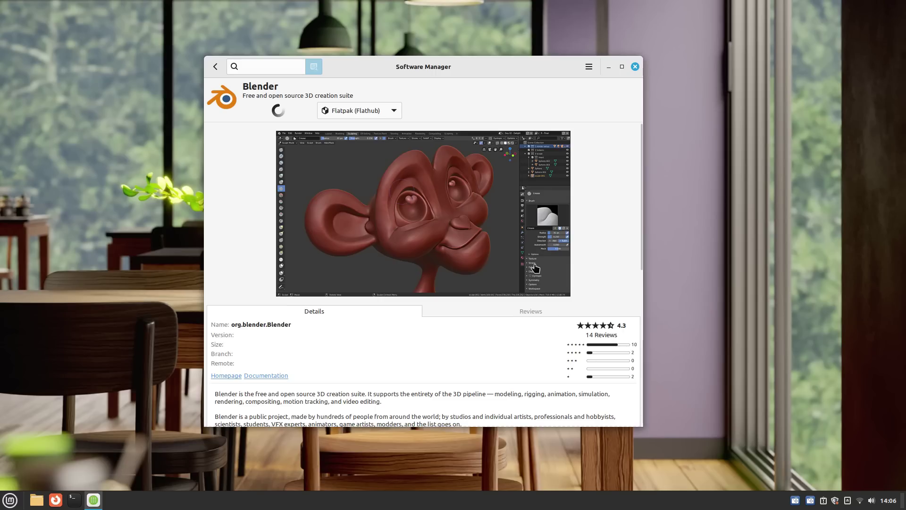
pyautogui.scroll(-5, 452, 347)
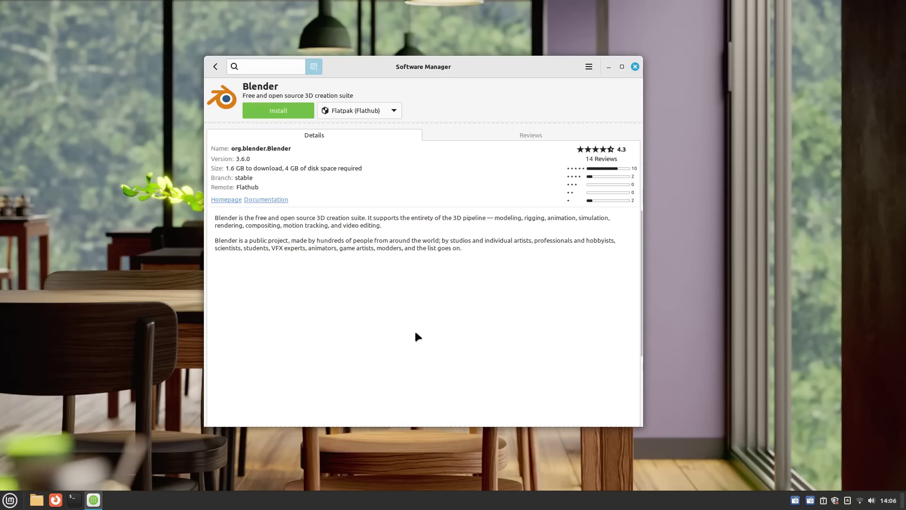
pyautogui.scroll(3, 414, 329)
pyautogui.moveTo(249, 310); pyautogui.dragTo(367, 310)
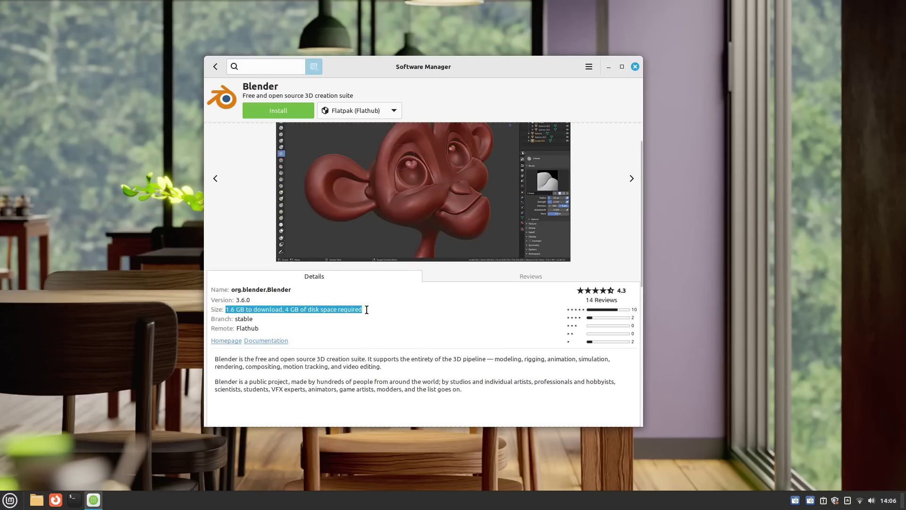
pyautogui.click(359, 114)
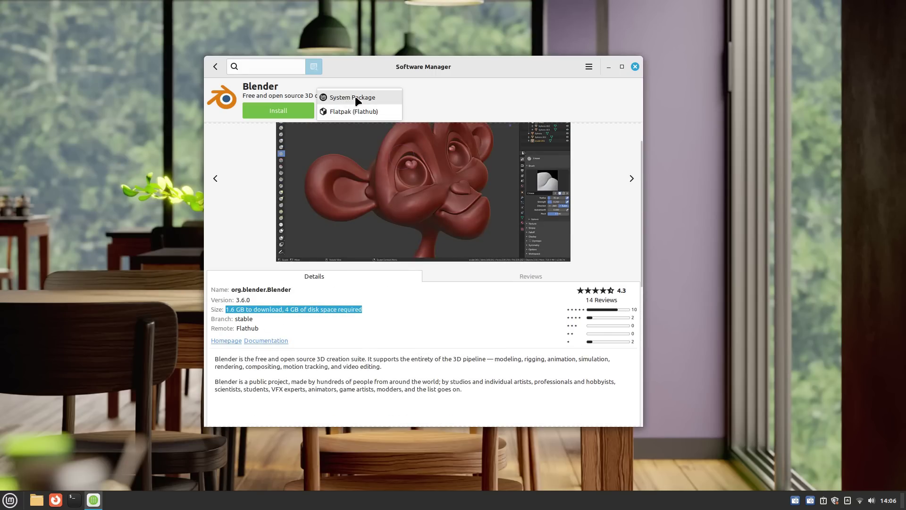
pyautogui.click(354, 95)
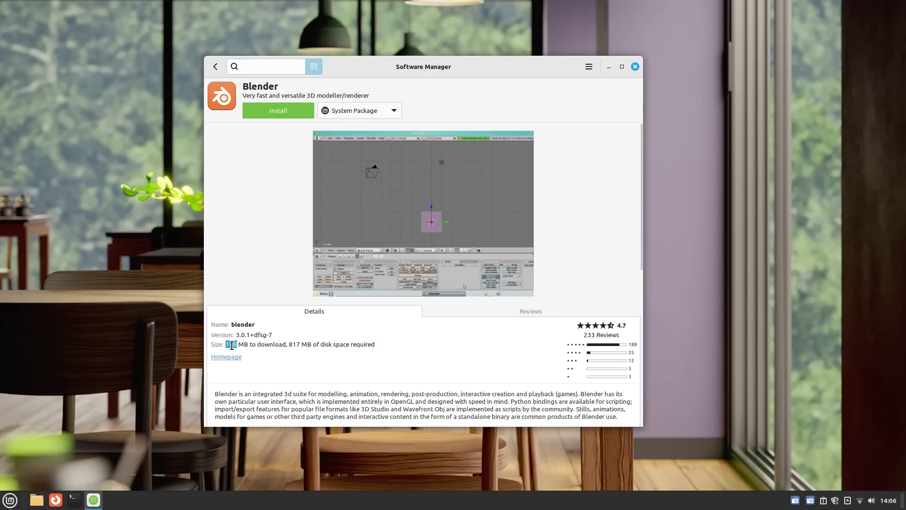
# Return to the Software Manager home page and open the Minetest details page.
pyautogui.click(209, 67)
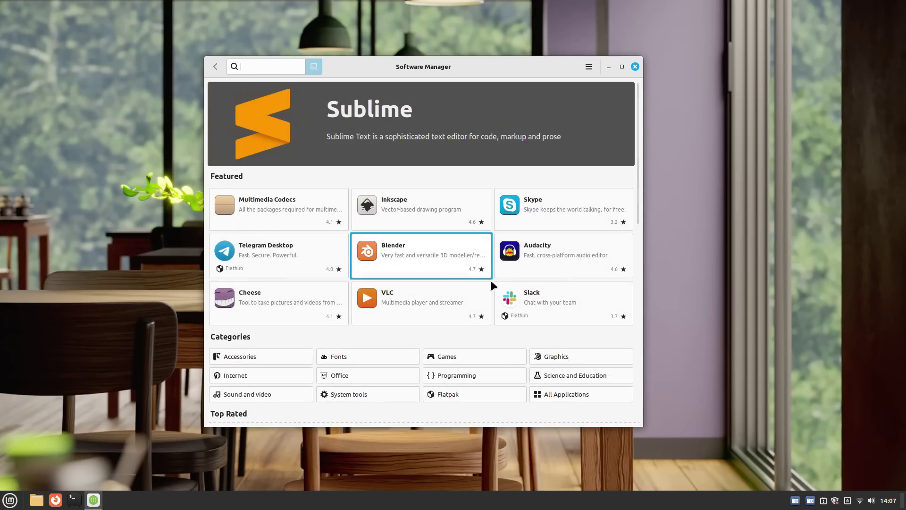
pyautogui.scroll(-5, 288, 301)
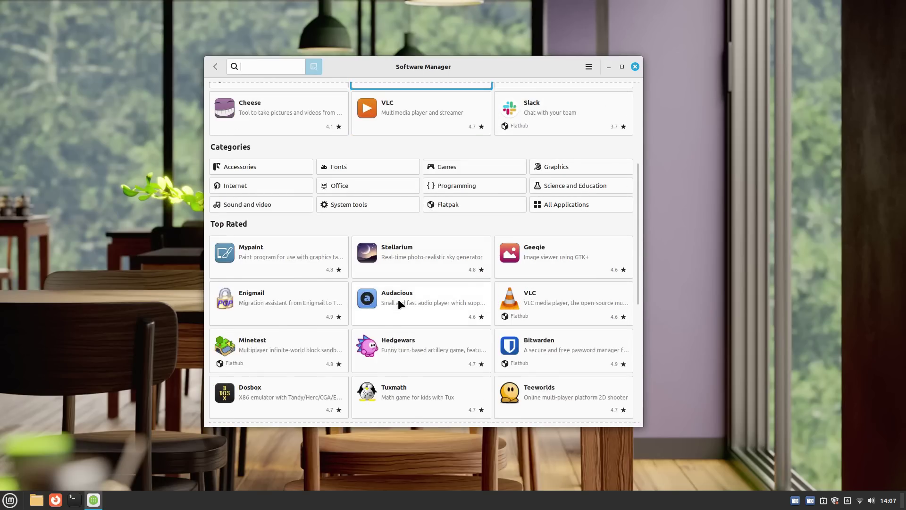
pyautogui.scroll(-3, 505, 271)
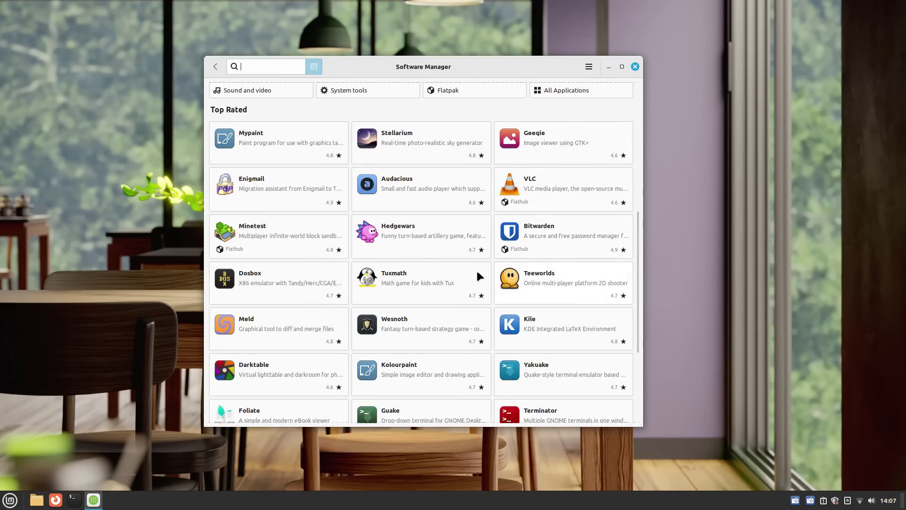
pyautogui.click(299, 239)
pyautogui.scroll(-1, 298, 311)
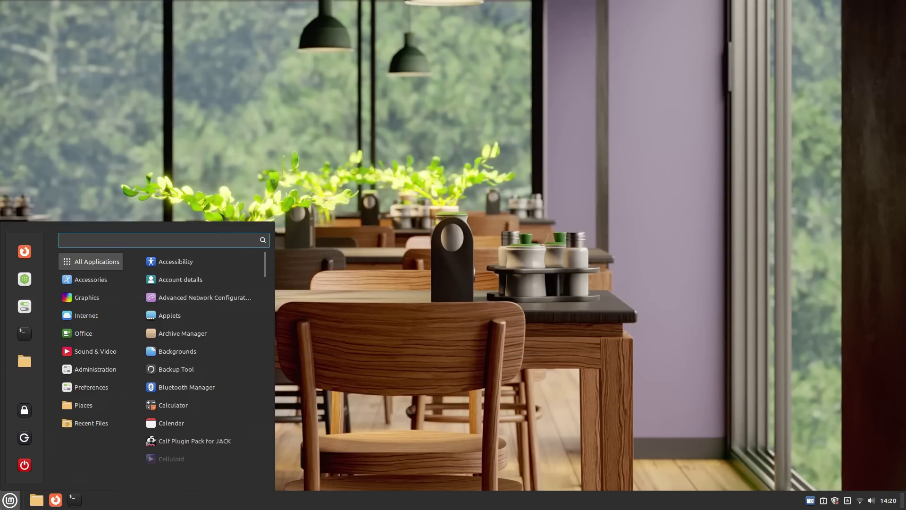
# Launch Pix from the menu search and view its About information.
pyautogui.write('pix')
pyautogui.press('Return')
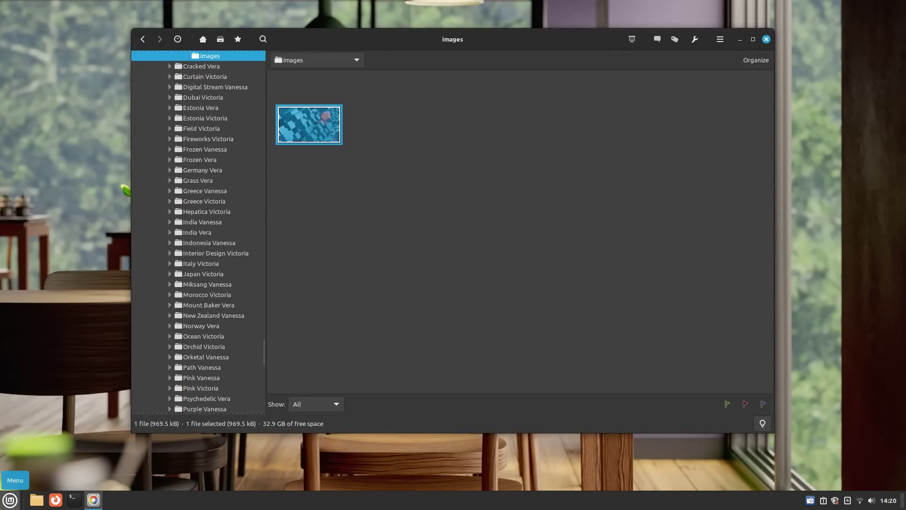
pyautogui.click(719, 40)
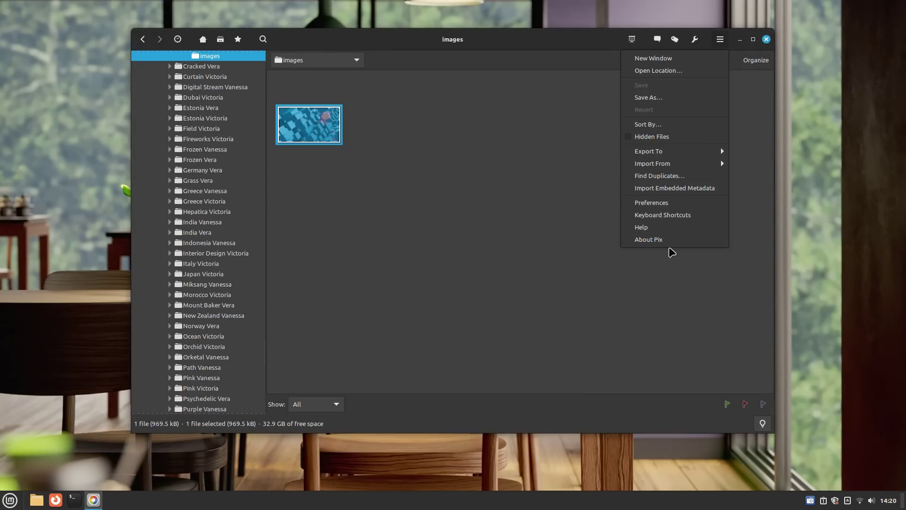
pyautogui.click(670, 246)
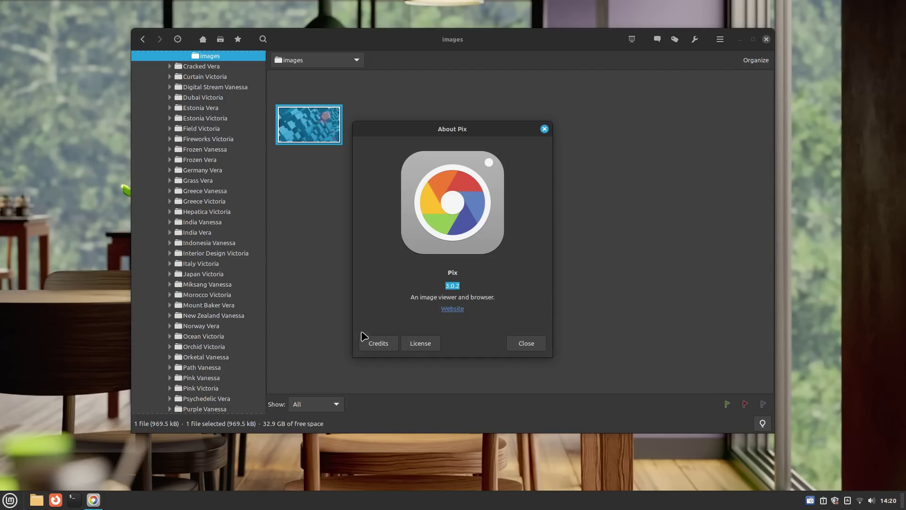
pyautogui.click(544, 129)
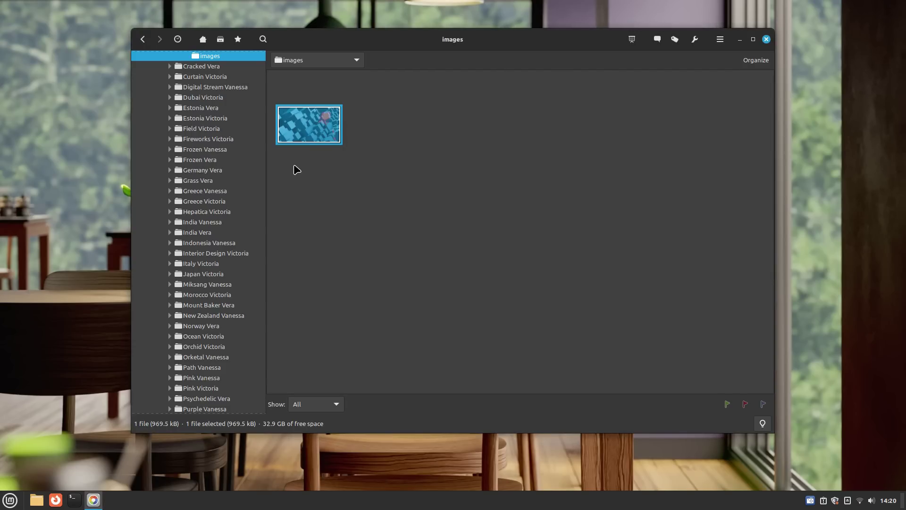
# Preview the blue-cubes image in the viewer, returning to the images browser.
pyautogui.doubleClick(328, 135)
pyautogui.click(632, 39)
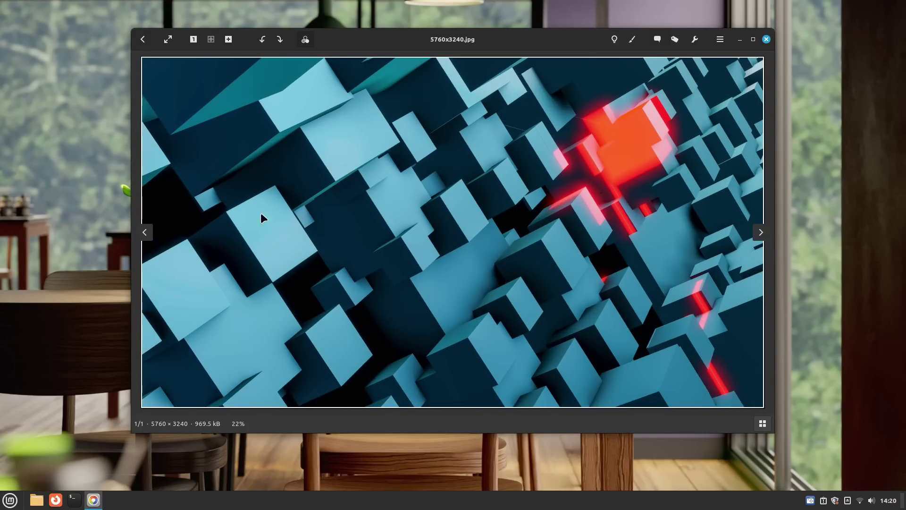
pyautogui.click(142, 39)
pyautogui.doubleClick(294, 130)
pyautogui.click(143, 39)
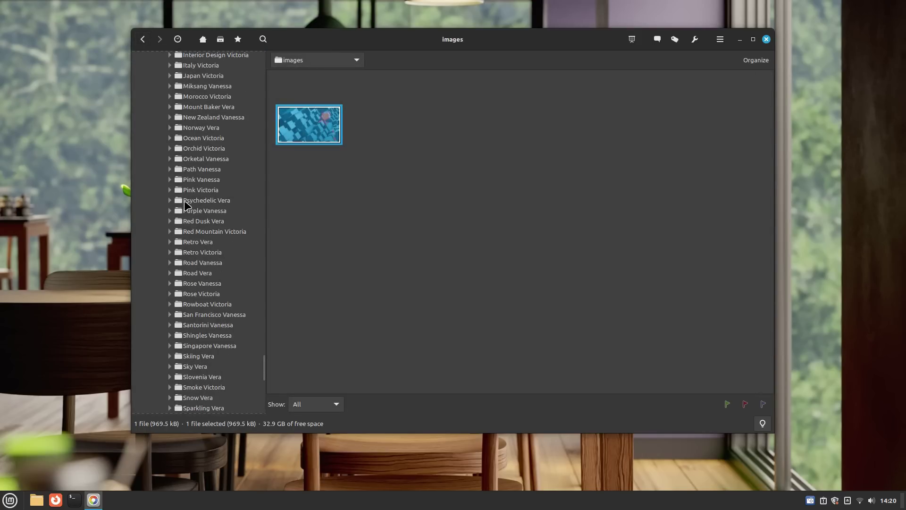
# Expand the Psychedelic Vera wallpaper folders, then open the 5760x3240.jpg blue-cubes wallpaper full-size.
pyautogui.click(169, 200)
pyautogui.click(177, 211)
pyautogui.click(188, 221)
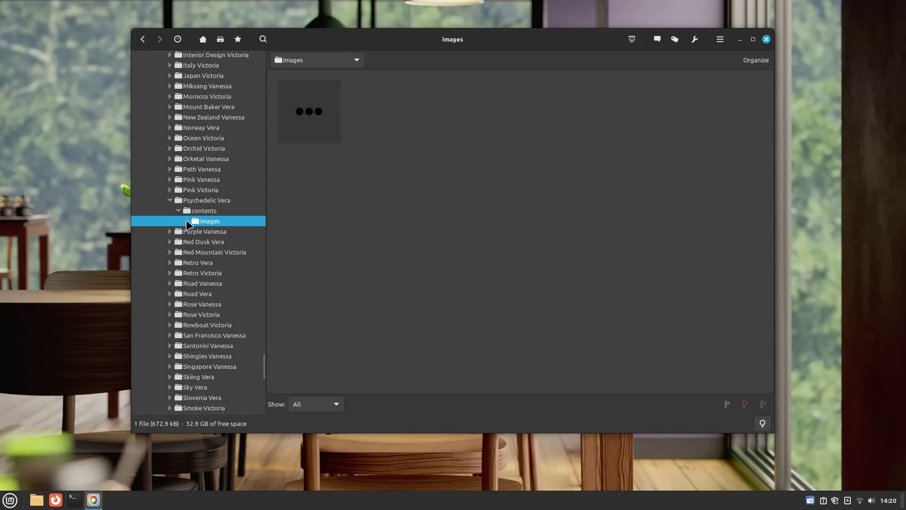
pyautogui.scroll(5, 188, 250)
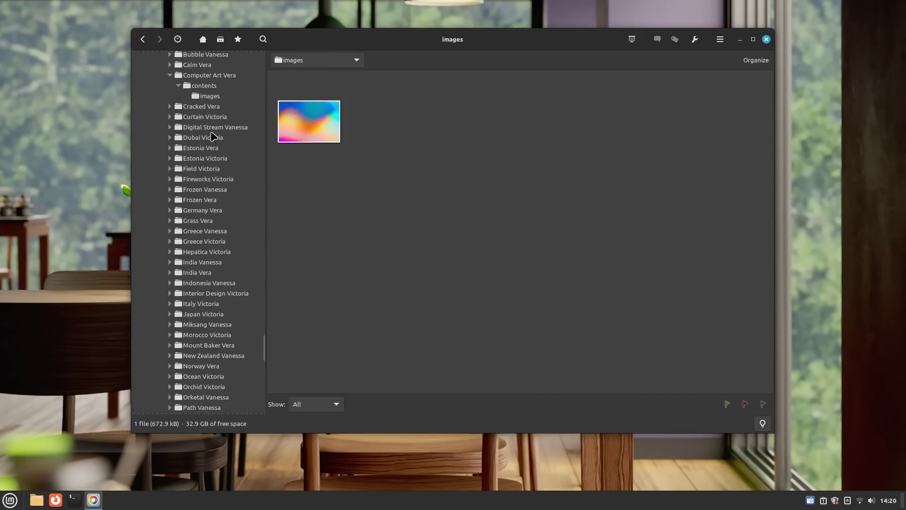
pyautogui.click(197, 97)
pyautogui.doubleClick(309, 121)
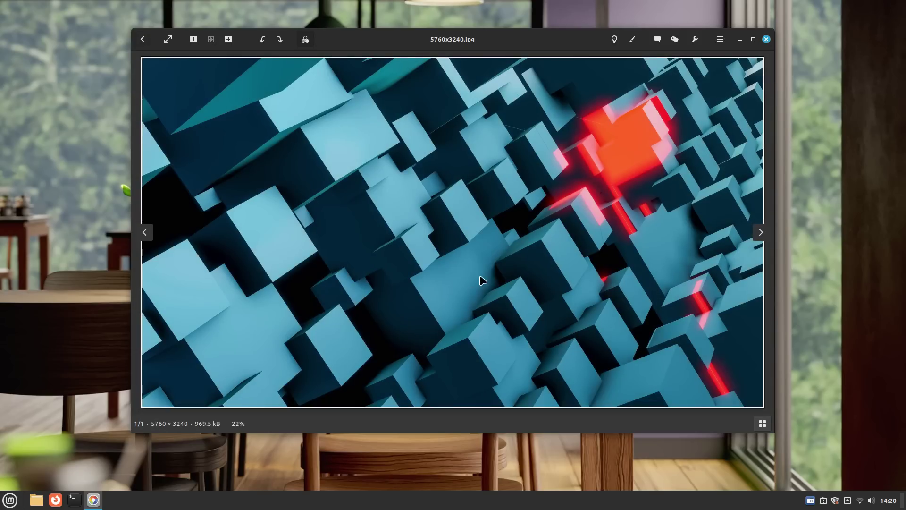
# Preview the Equalize, Uniform and Stretch contrast presets on the cubes image.
pyautogui.click(631, 40)
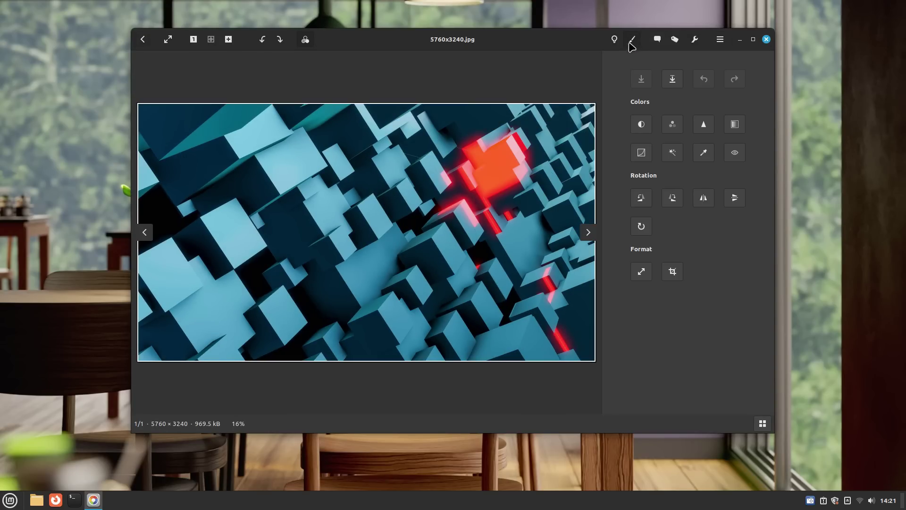
pyautogui.click(641, 124)
pyautogui.click(726, 99)
pyautogui.click(675, 174)
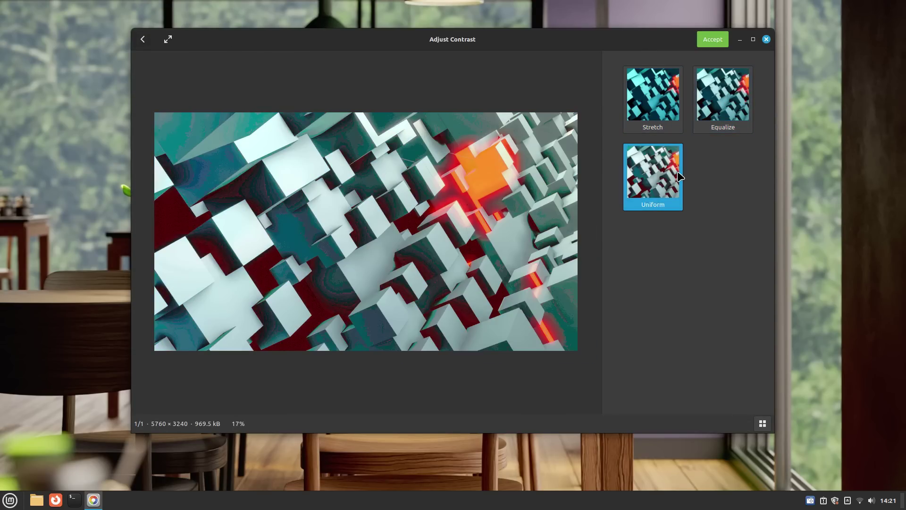
pyautogui.click(674, 92)
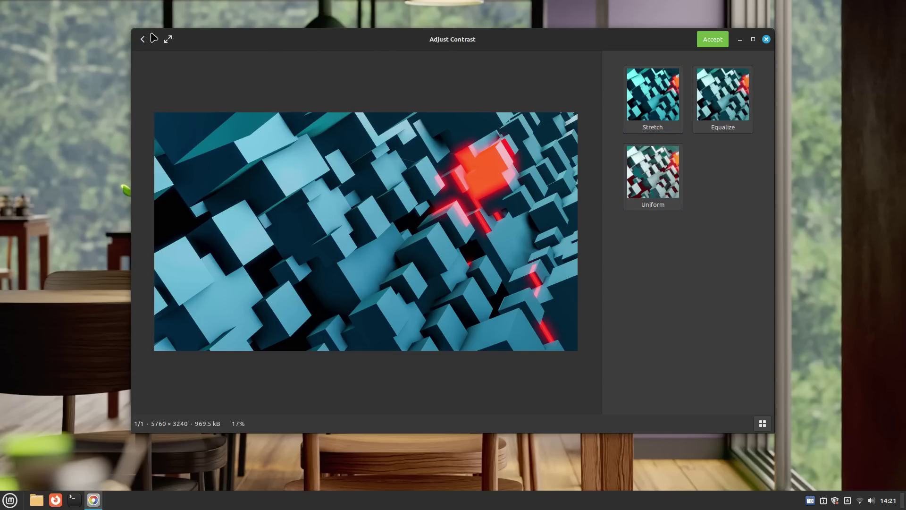
pyautogui.click(143, 39)
# In Adjust Colors, shift the Cyan-Red slider toward red, then back to 0.
pyautogui.click(673, 125)
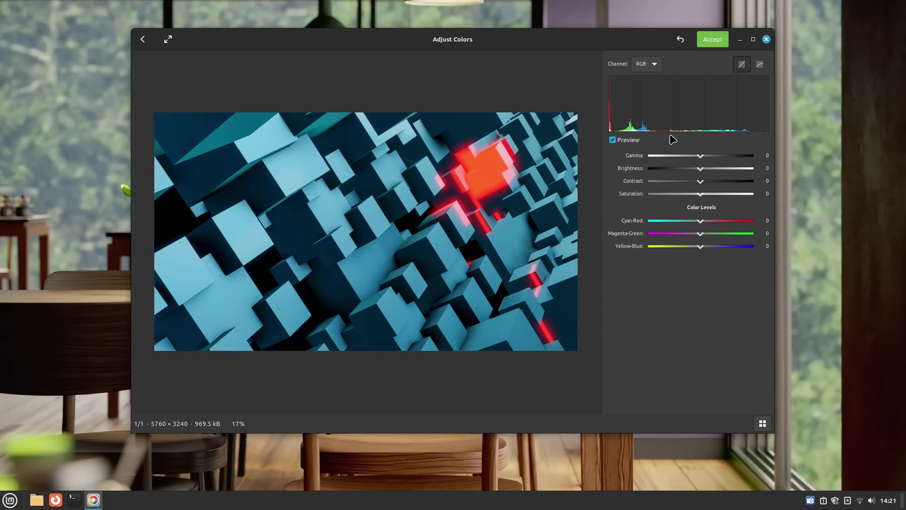
pyautogui.moveTo(700, 223); pyautogui.dragTo(776, 230)
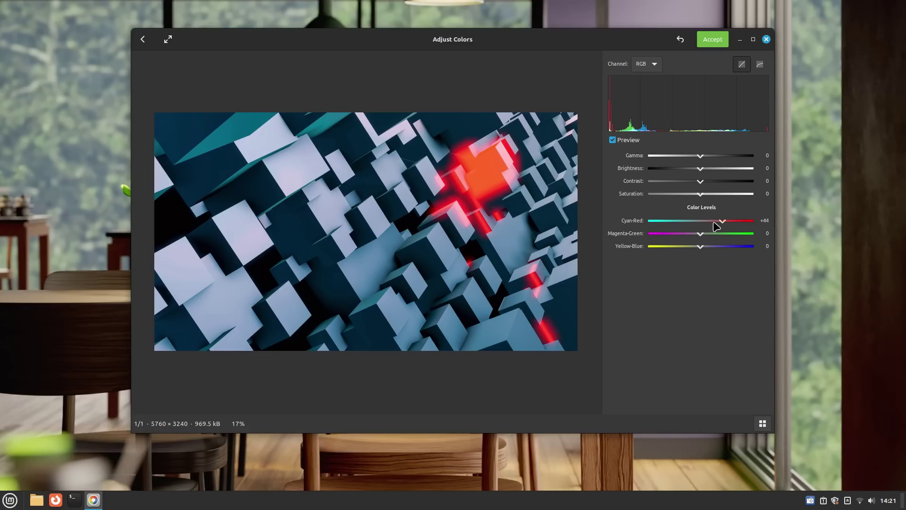
pyautogui.moveTo(715, 226); pyautogui.dragTo(646, 249)
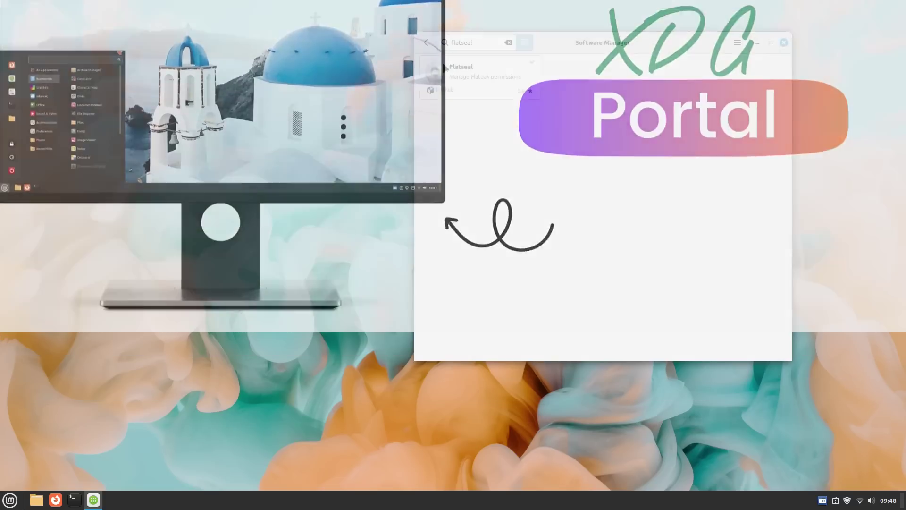
# Launch Flatseal from its Software Manager page and bring its window forward.
pyautogui.click(444, 69)
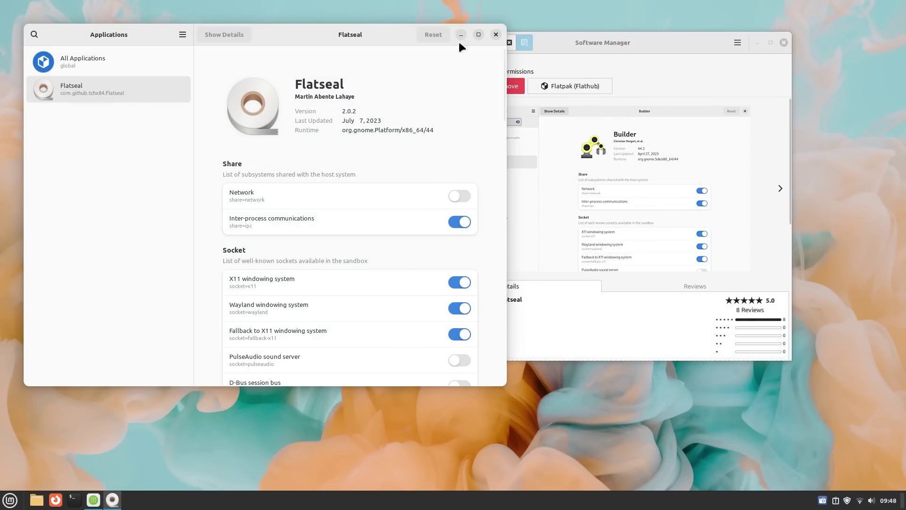
pyautogui.click(514, 69)
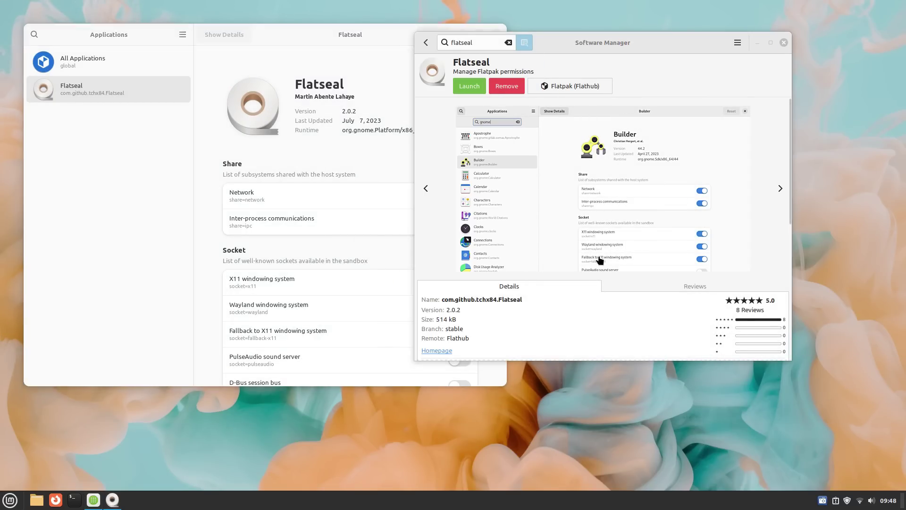
pyautogui.scroll(-5, 449, 289)
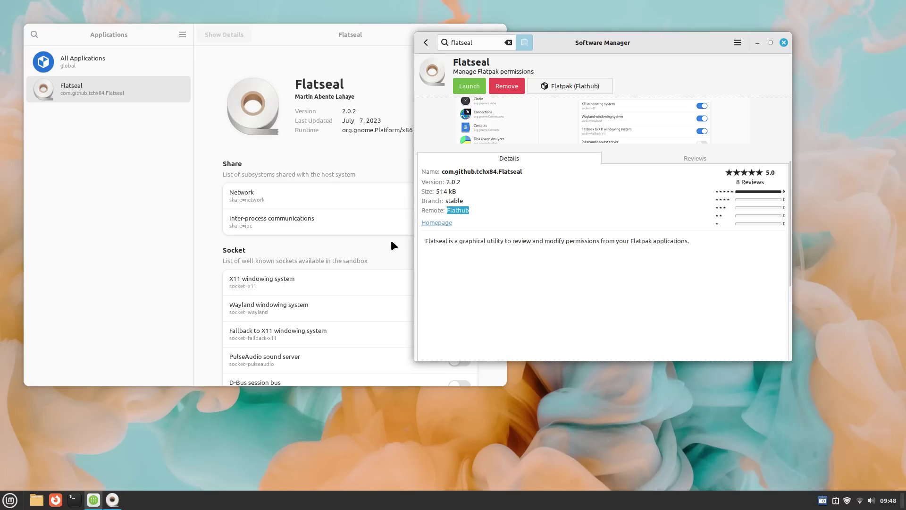
pyautogui.click(45, 263)
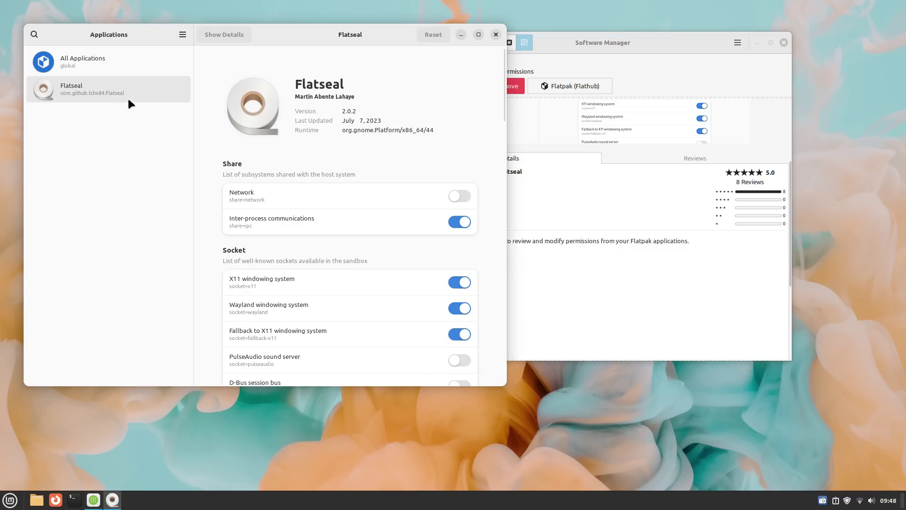
# View Flatseal's keyboard shortcuts, then show About Flatseal with version 2.0.2.
pyautogui.click(181, 34)
pyautogui.click(78, 206)
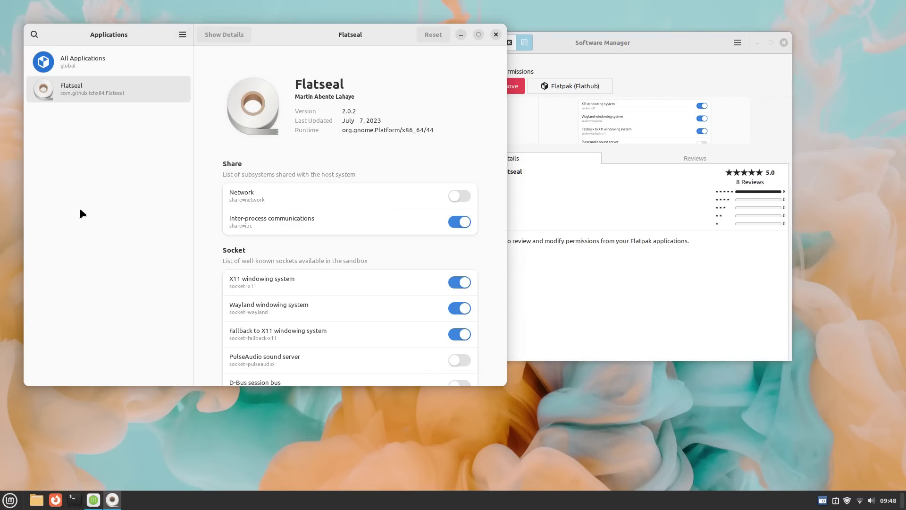
pyautogui.click(184, 38)
pyautogui.click(174, 93)
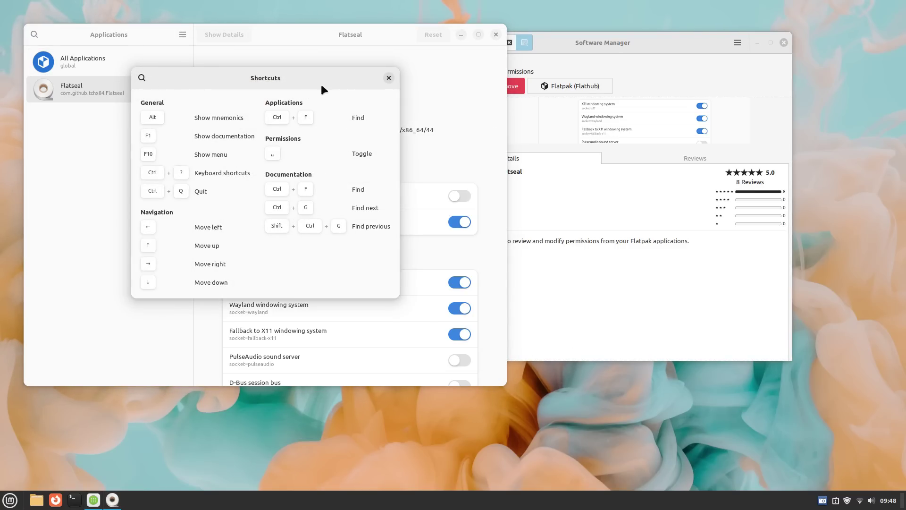
pyautogui.click(388, 78)
pyautogui.click(183, 35)
pyautogui.click(172, 102)
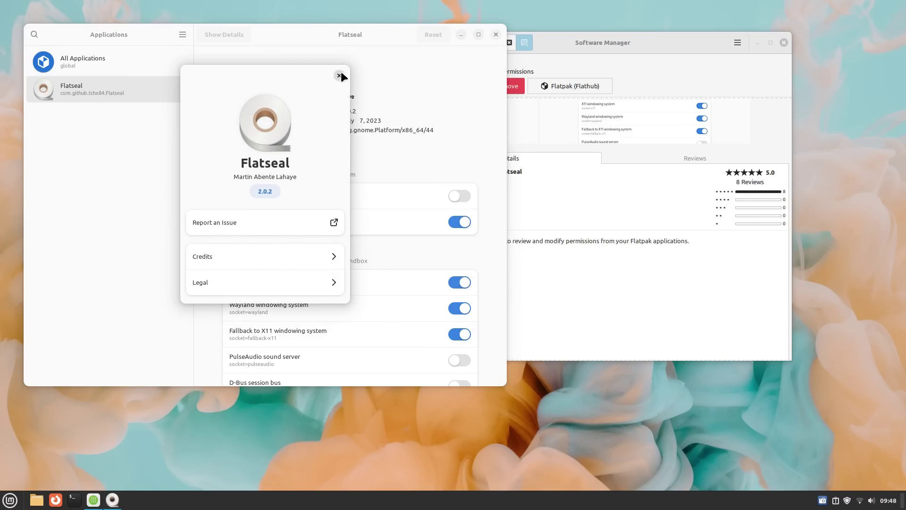
# Close About Flatseal and launch Themes via the menu search 'theme'.
pyautogui.click(339, 76)
pyautogui.press('super')
pyautogui.write('theme')
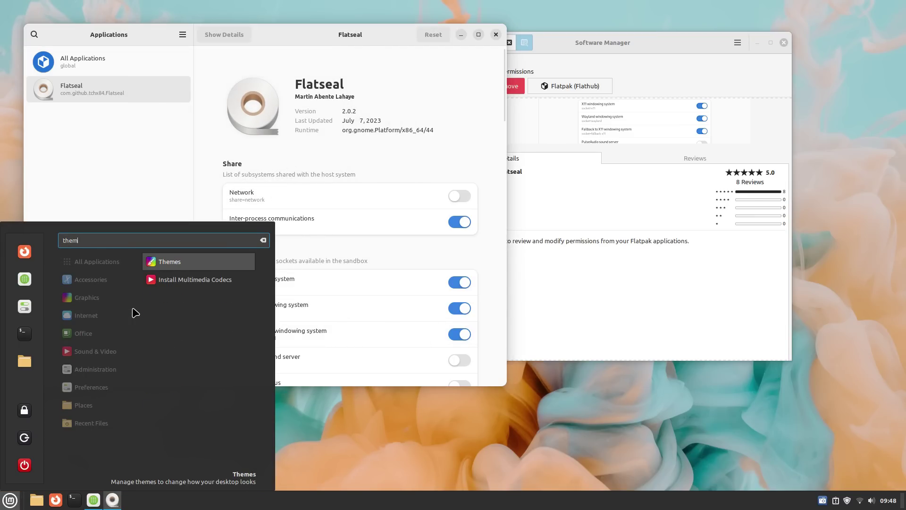
pyautogui.press('Return')
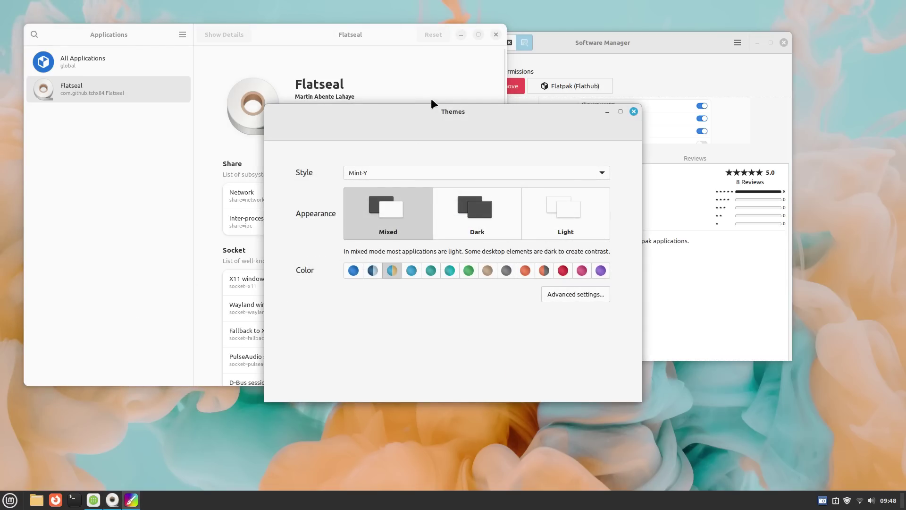
pyautogui.moveTo(431, 100); pyautogui.dragTo(622, 176)
# Try the Dark, Mixed and Light appearances, ending on Dark.
pyautogui.click(677, 297)
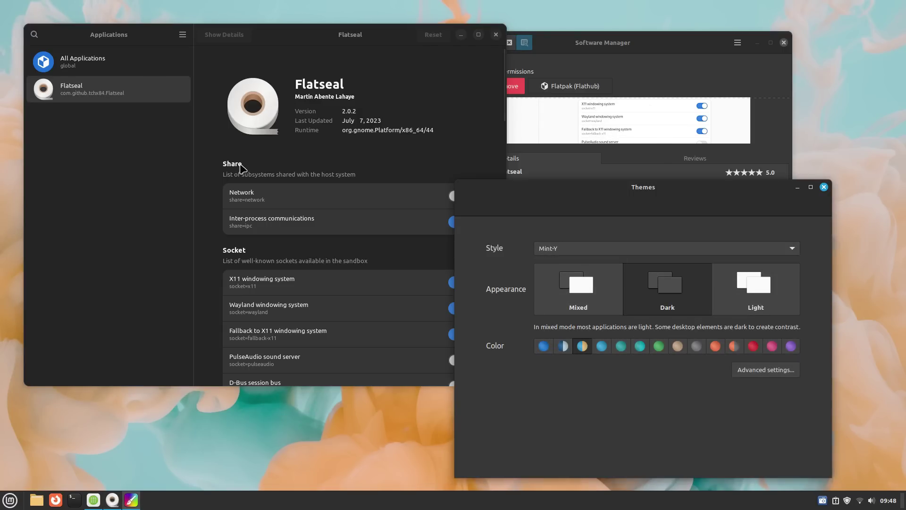
pyautogui.click(604, 294)
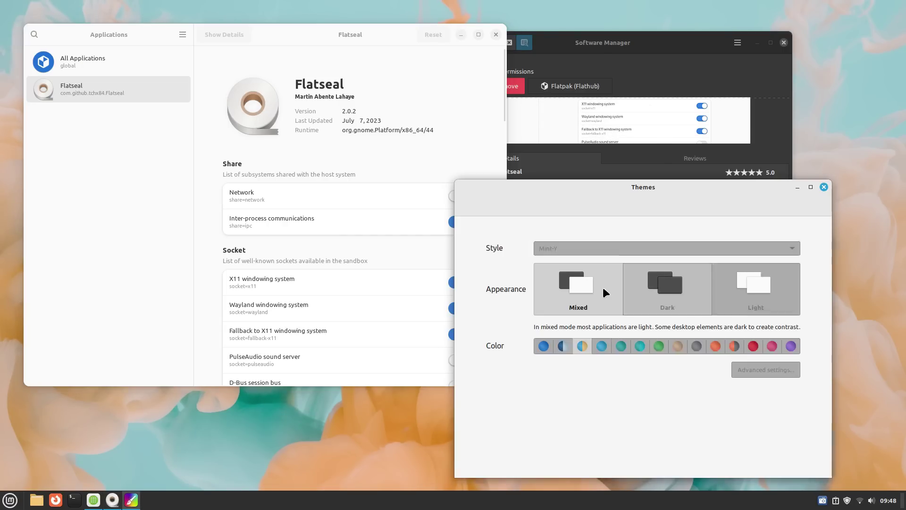
pyautogui.click(757, 307)
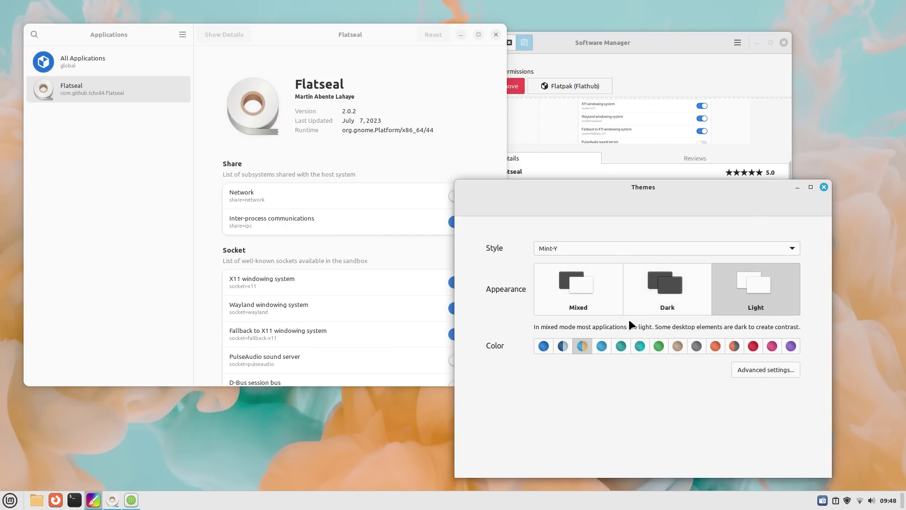
pyautogui.click(587, 301)
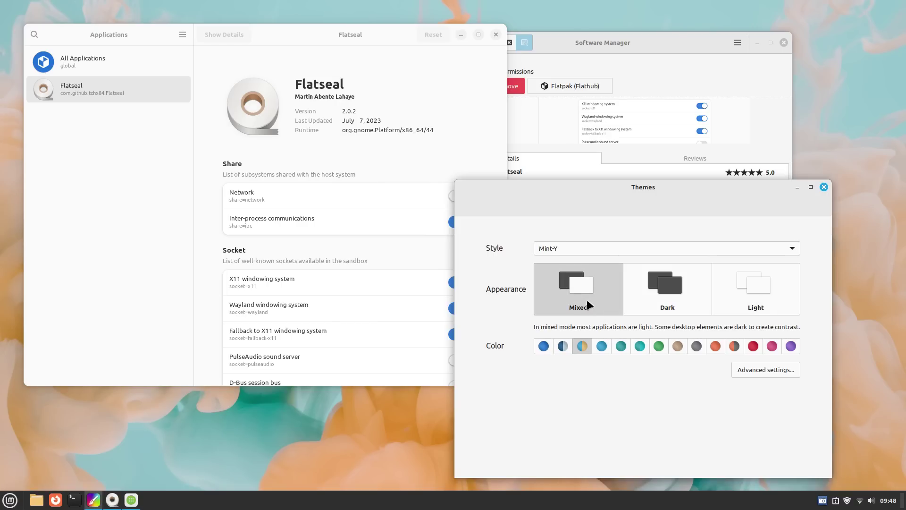
pyautogui.click(668, 303)
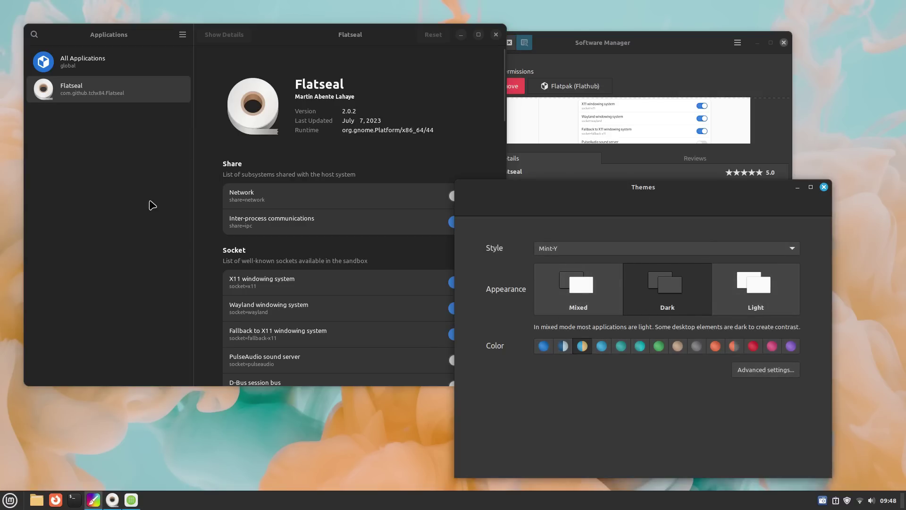
pyautogui.click(65, 70)
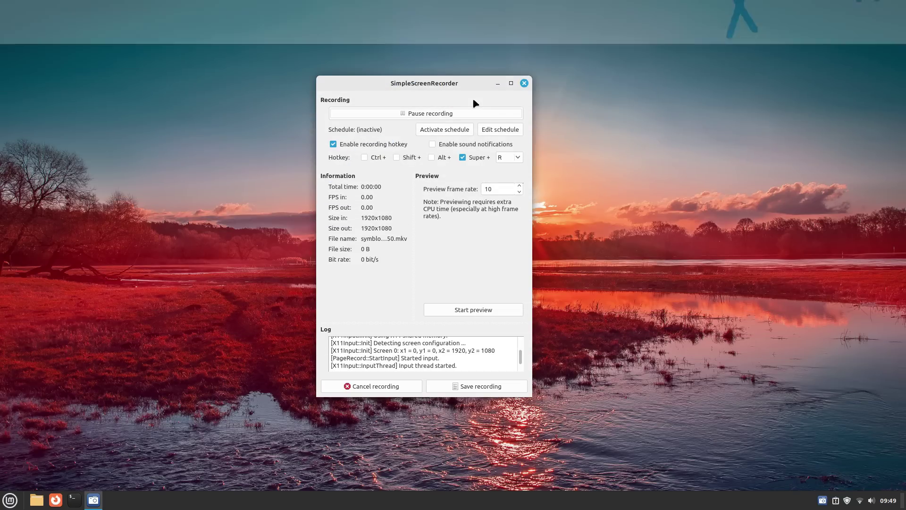
# On an empty workspace, open Home from the menu's Places and go to the Music folder.
pyautogui.hotkey('ctrl', 'alt', 'Right')
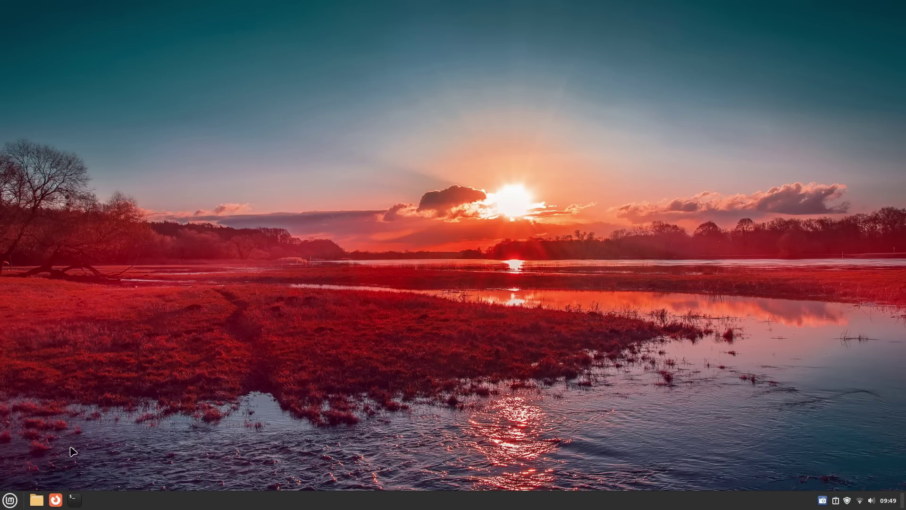
pyautogui.click(10, 500)
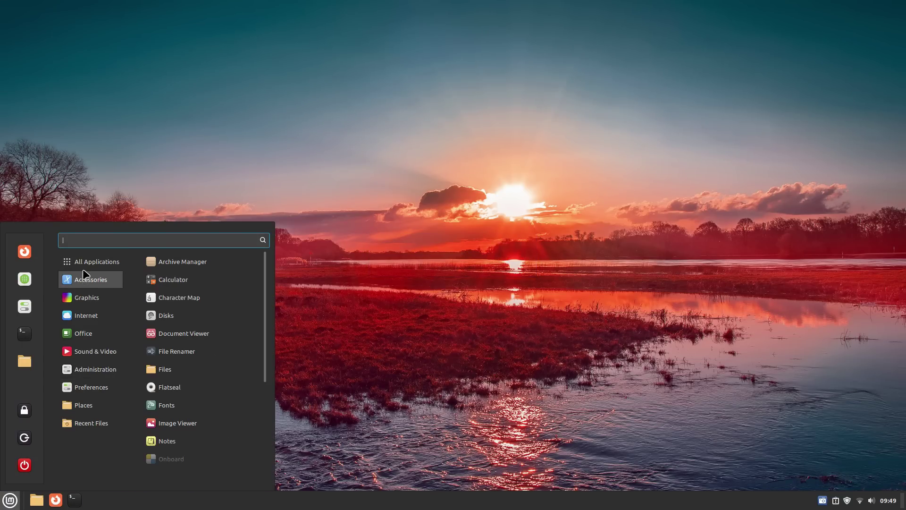
pyautogui.scroll(-6, 161, 348)
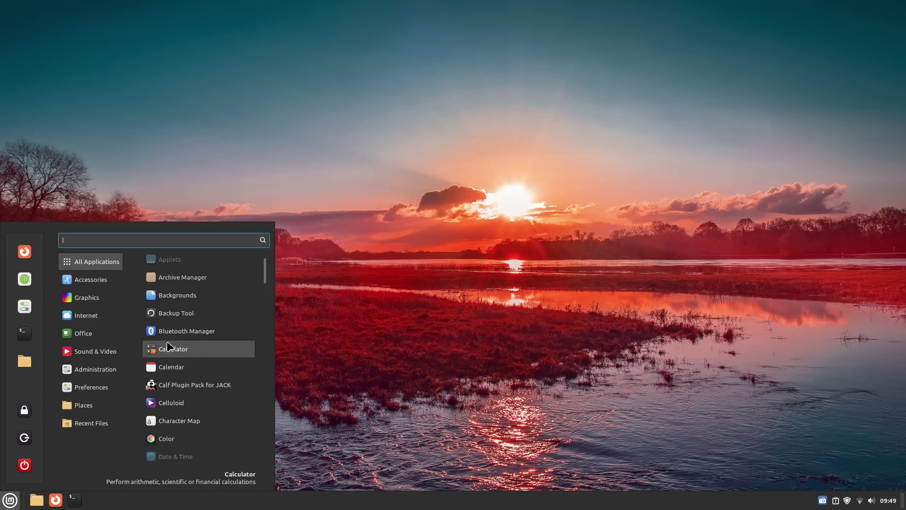
pyautogui.scroll(-2, 169, 351)
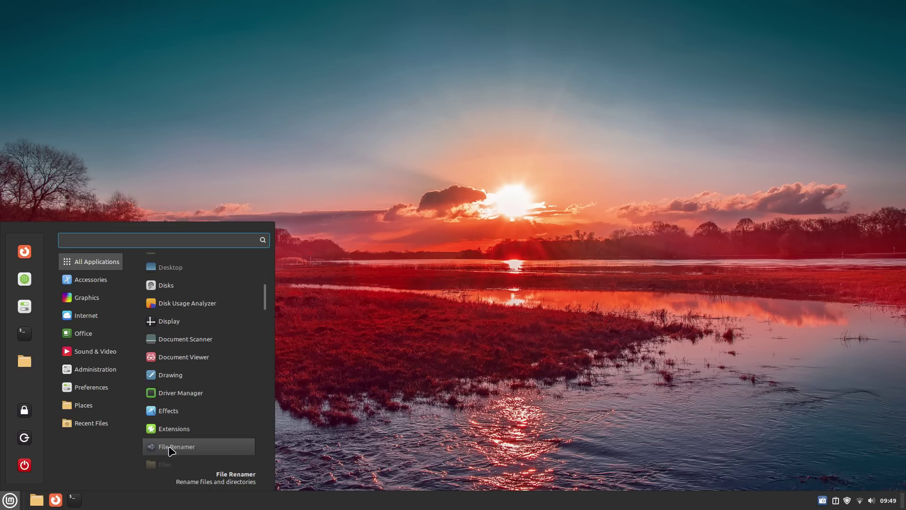
pyautogui.scroll(-3, 161, 317)
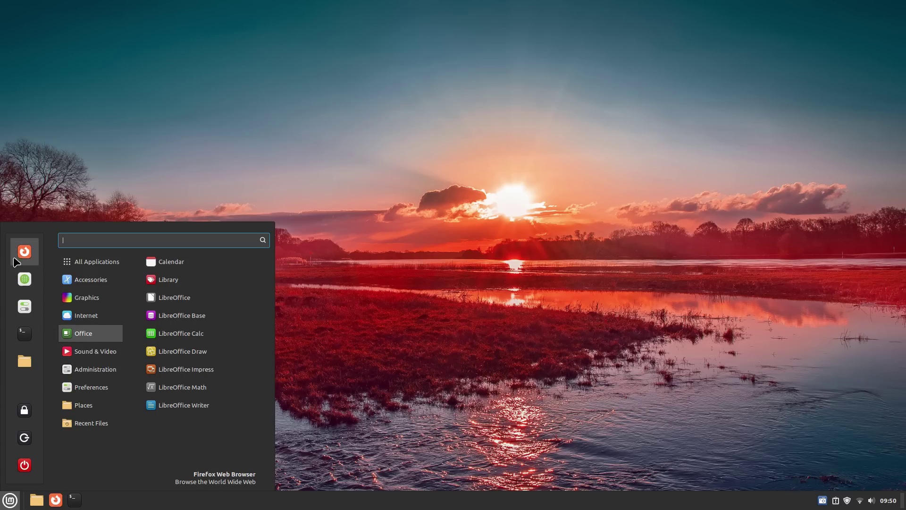
pyautogui.moveTo(90, 375)
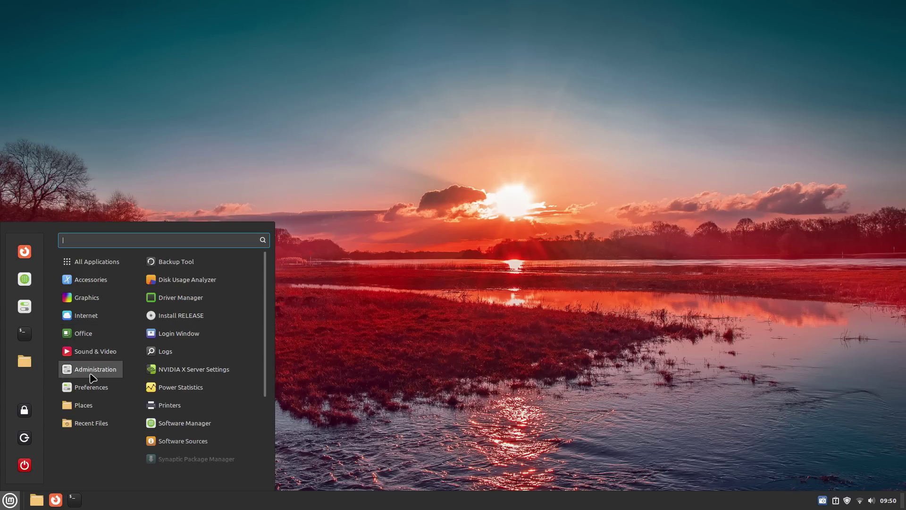
pyautogui.moveTo(89, 412)
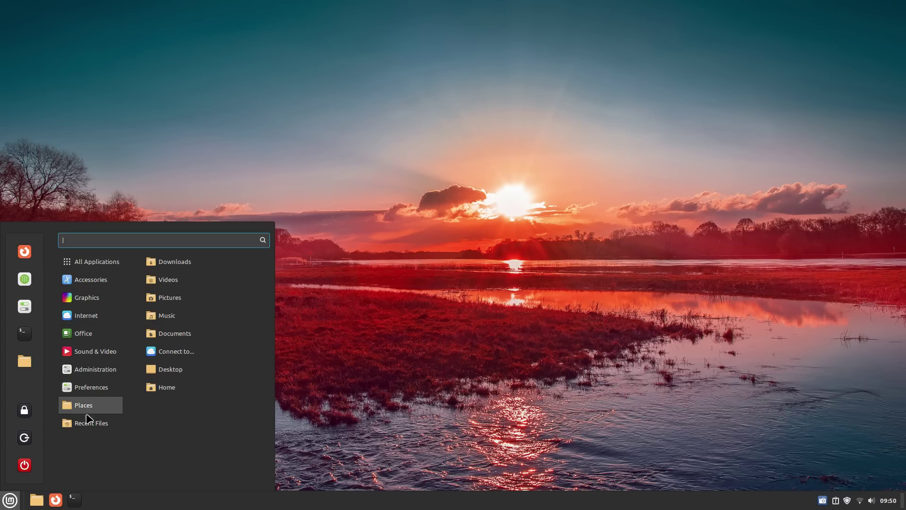
pyautogui.click(166, 387)
pyautogui.click(195, 154)
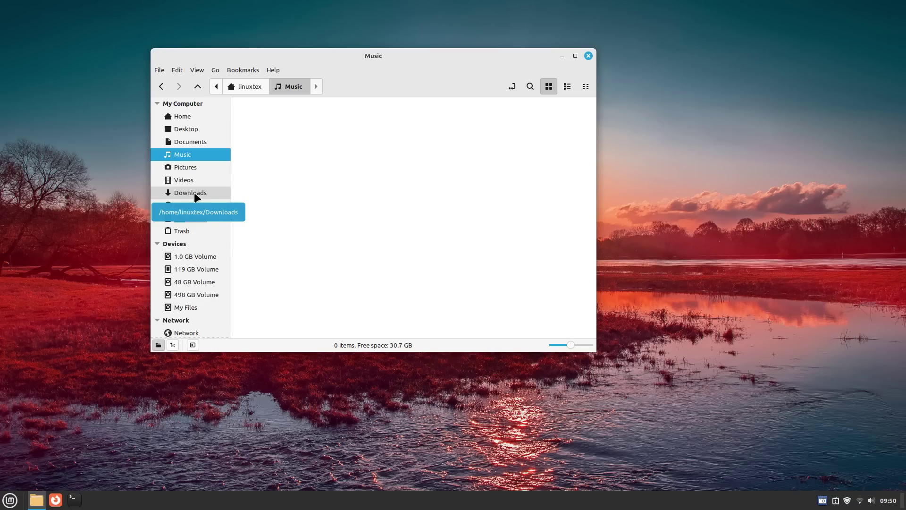
# Browse Videos and Pictures, ending in Downloads with its Warpinator folder.
pyautogui.click(194, 193)
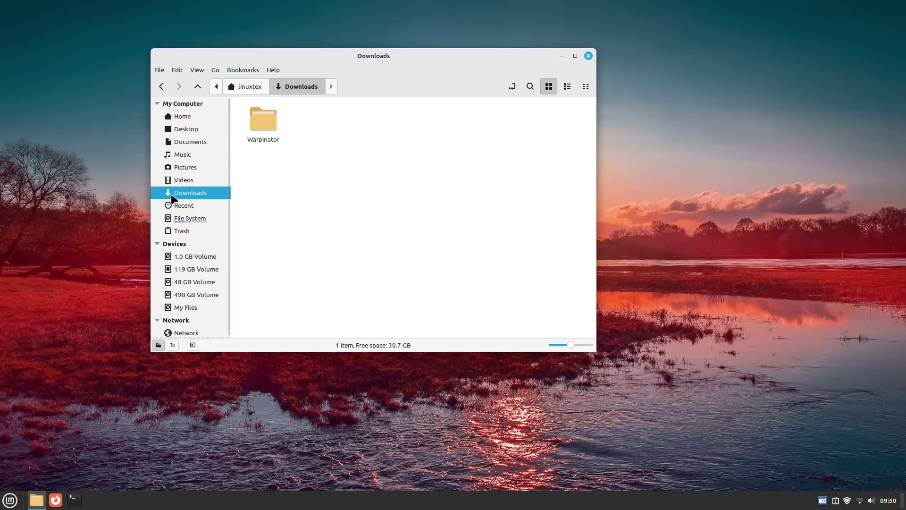
pyautogui.click(184, 178)
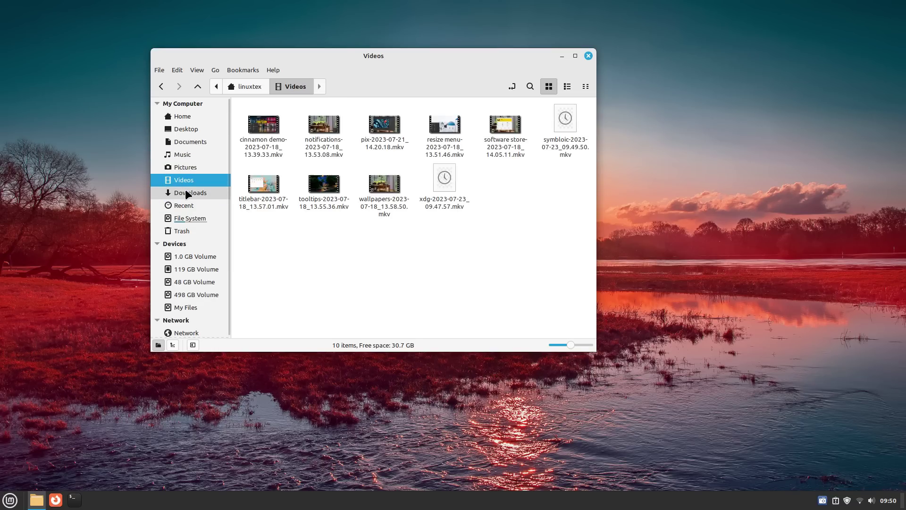
pyautogui.click(181, 194)
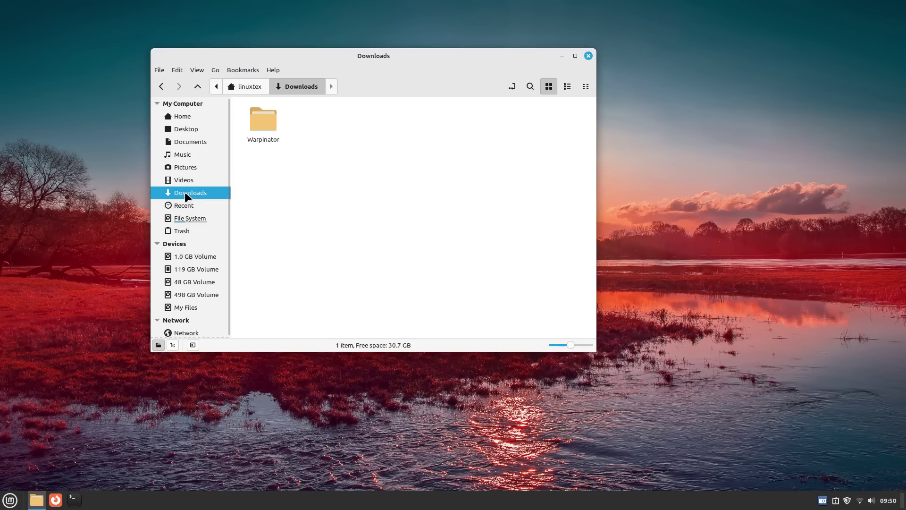
pyautogui.click(186, 178)
pyautogui.click(186, 168)
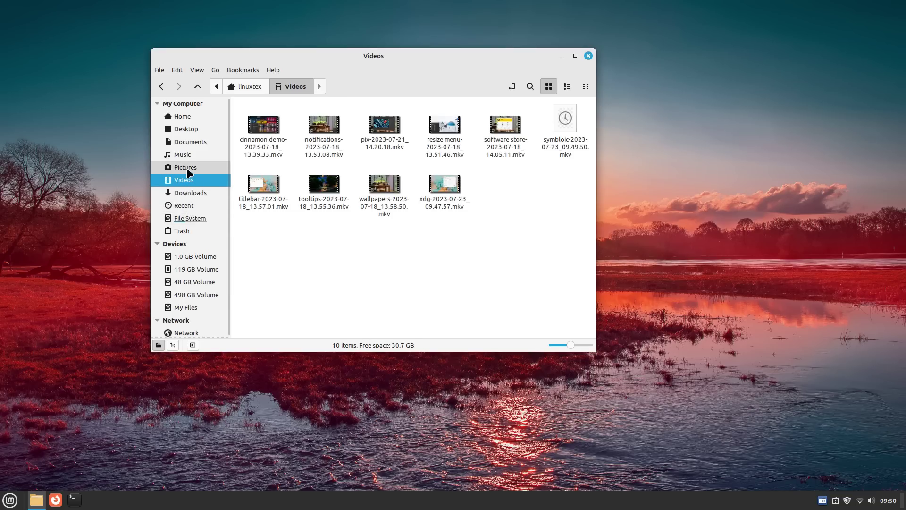
pyautogui.click(183, 193)
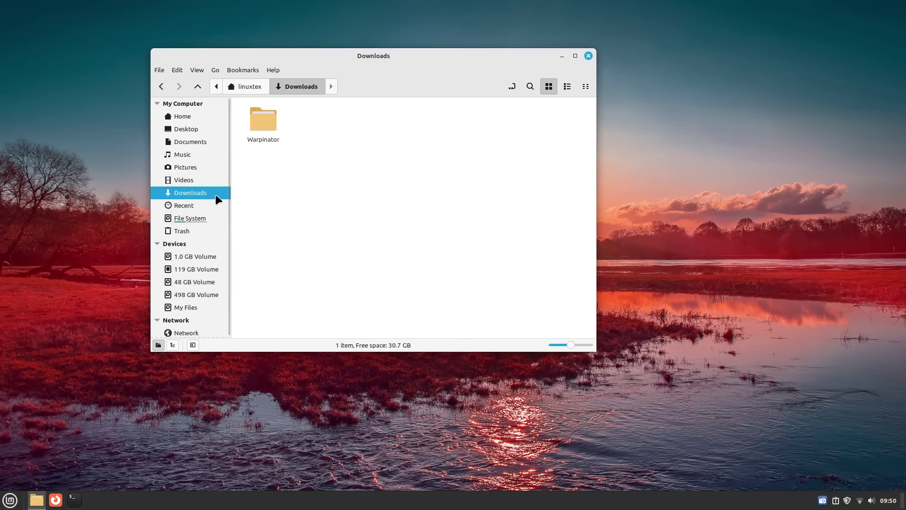
# Launch the Themes settings via the menu search 'theme'.
pyautogui.press('super')
pyautogui.write('theme')
pyautogui.press('Return')
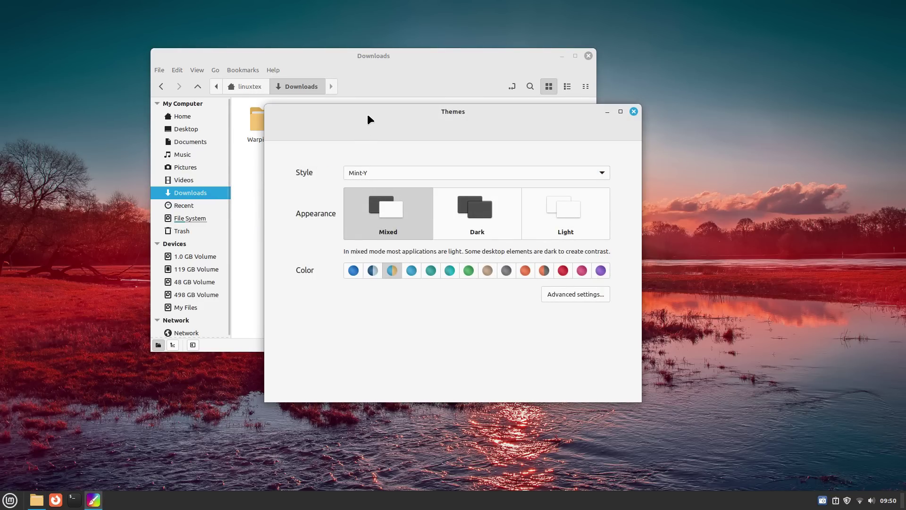
# Try the Dark appearance while browsing Videos and Pictures, then revert to Mixed.
pyautogui.moveTo(367, 114); pyautogui.dragTo(599, 81)
pyautogui.click(705, 175)
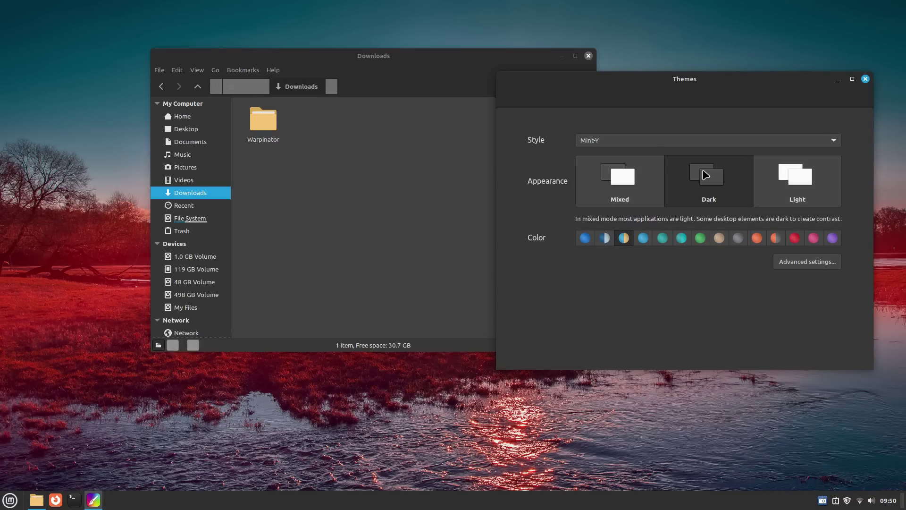
pyautogui.click(186, 179)
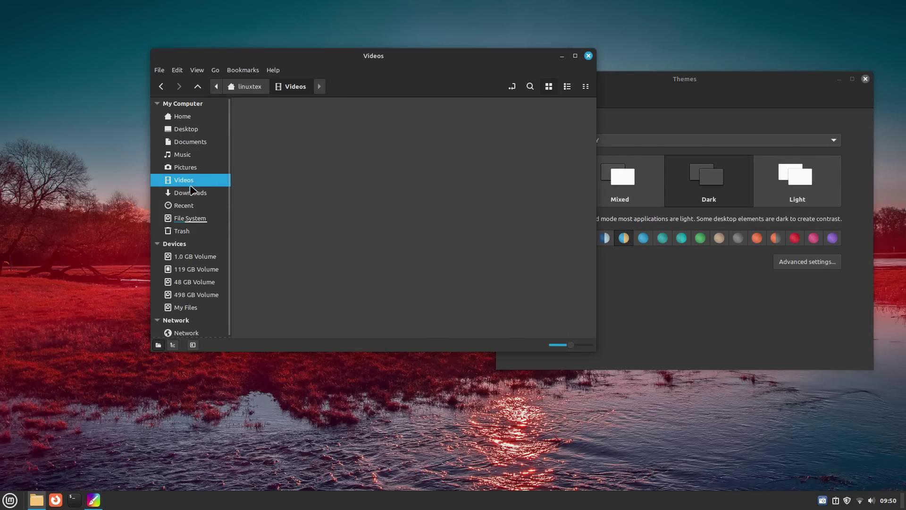
pyautogui.click(187, 180)
pyautogui.click(187, 167)
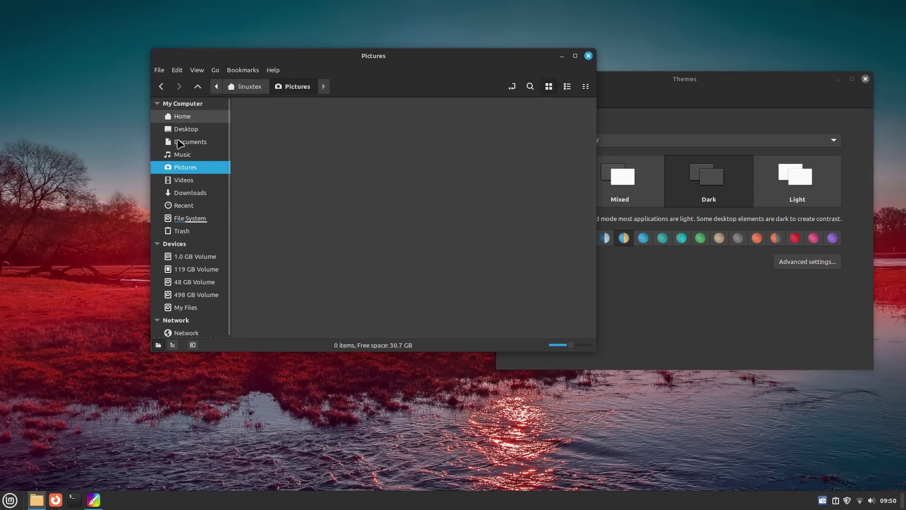
pyautogui.click(711, 300)
pyautogui.click(620, 177)
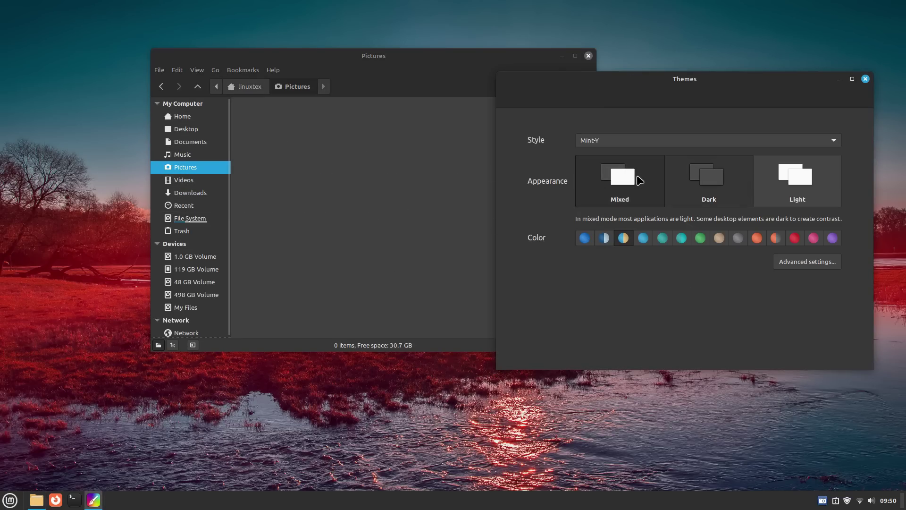
# Browse Videos, Pictures and Music, switch the appearance to Dark again, and open Downloads.
pyautogui.click(162, 191)
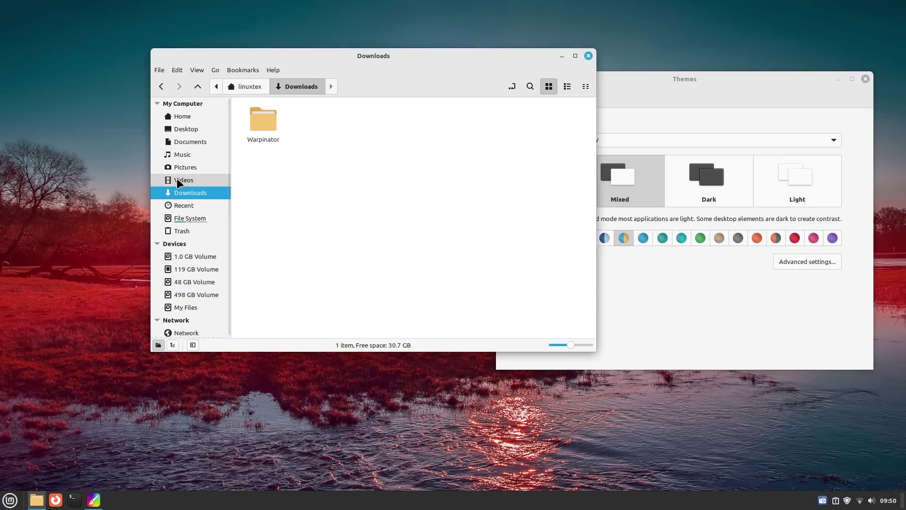
pyautogui.click(178, 179)
pyautogui.click(181, 167)
pyautogui.click(182, 158)
pyautogui.click(726, 186)
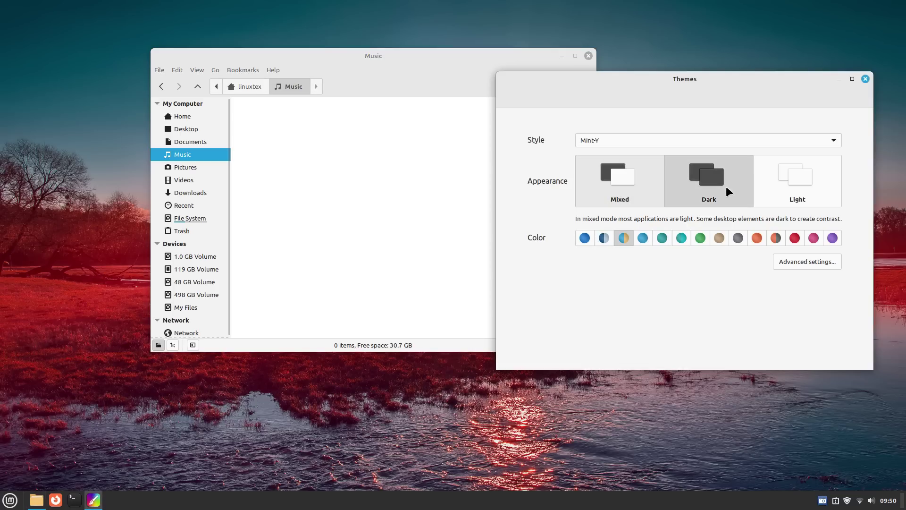
pyautogui.click(186, 192)
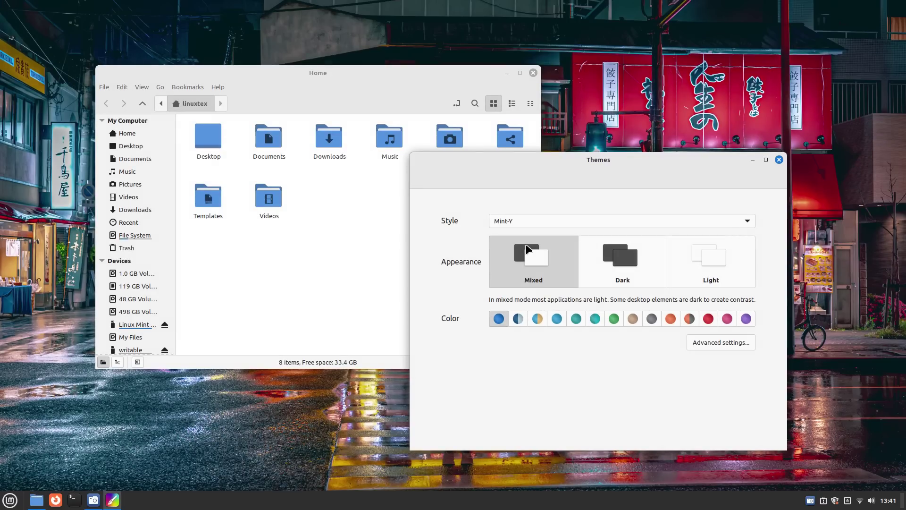
# Set the Mint-Y accent colour to sand and preview the pointer themes.
pyautogui.click(542, 319)
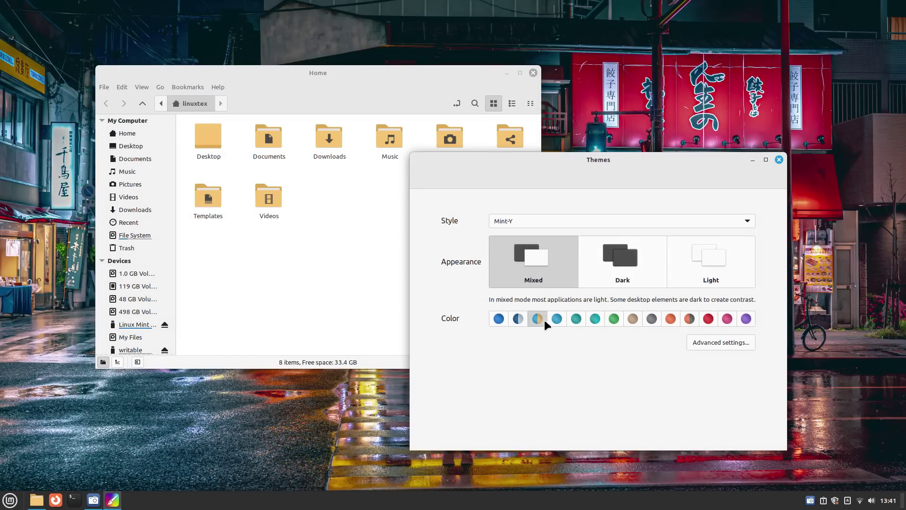
pyautogui.click(744, 341)
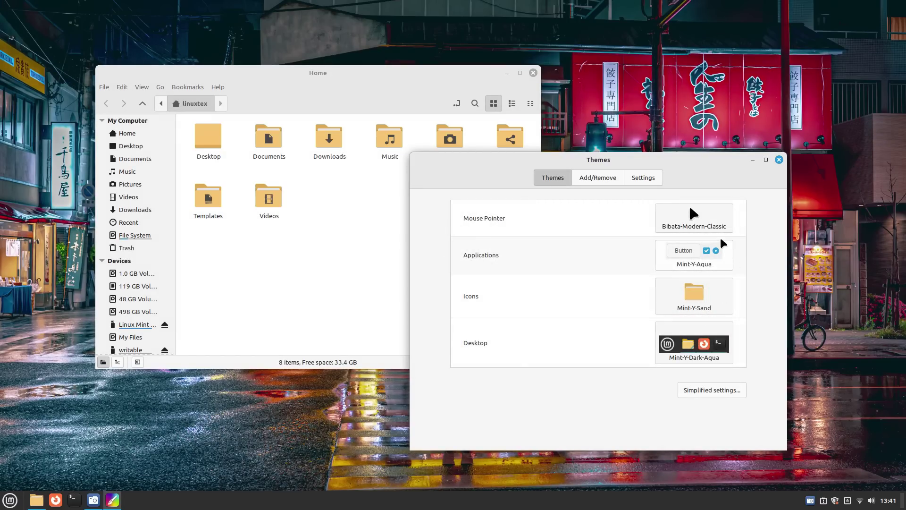
pyautogui.click(689, 209)
pyautogui.click(558, 407)
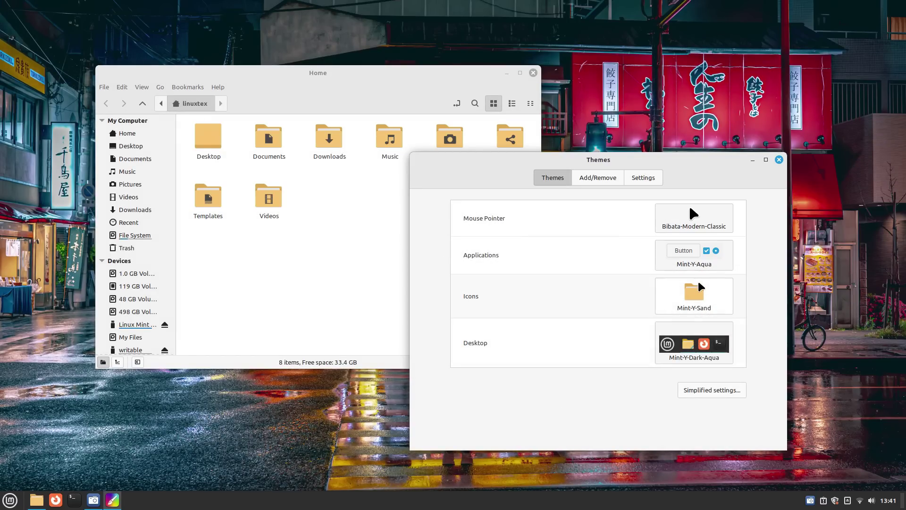
# Browse the application themes, keeping Mint-Y-Aqua.
pyautogui.click(695, 255)
pyautogui.scroll(-3, 809, 222)
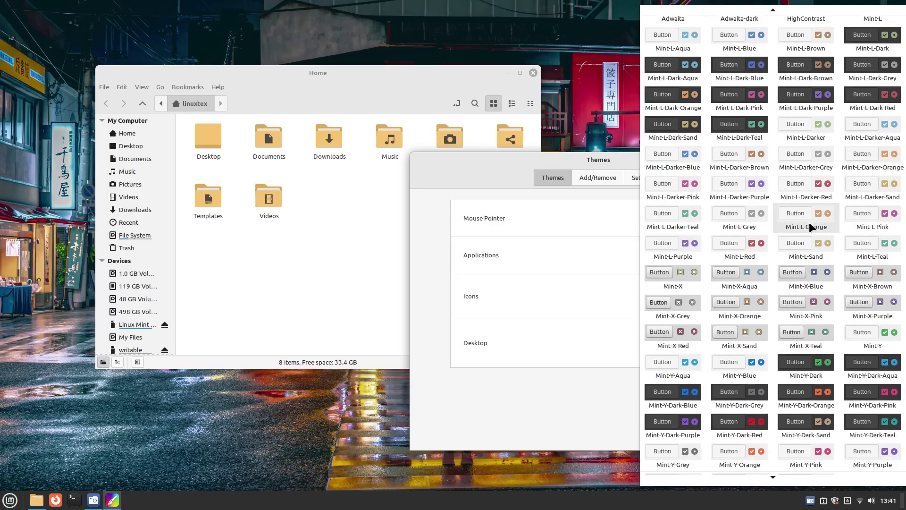
pyautogui.scroll(3, 828, 319)
pyautogui.scroll(-3, 821, 337)
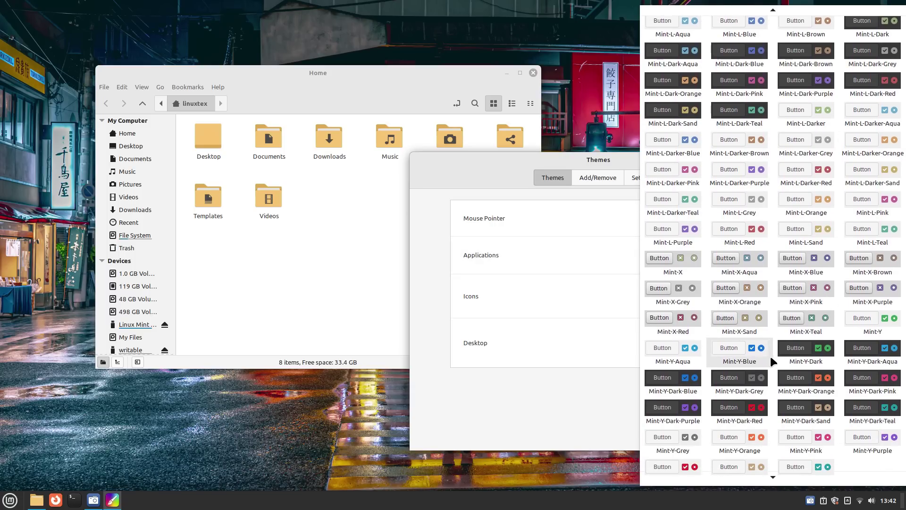
pyautogui.click(673, 340)
# Browse the icon and desktop theme choices without changing them.
pyautogui.click(712, 307)
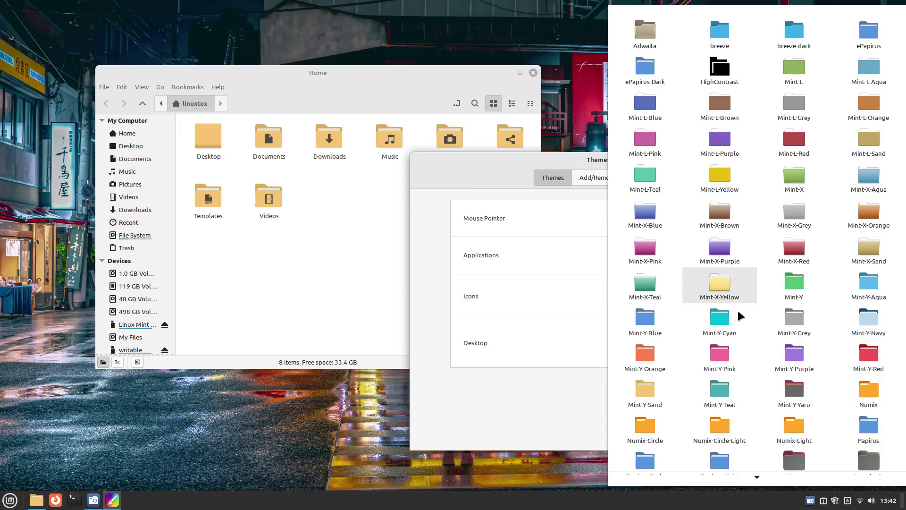
pyautogui.scroll(-2, 754, 258)
pyautogui.scroll(-4, 754, 258)
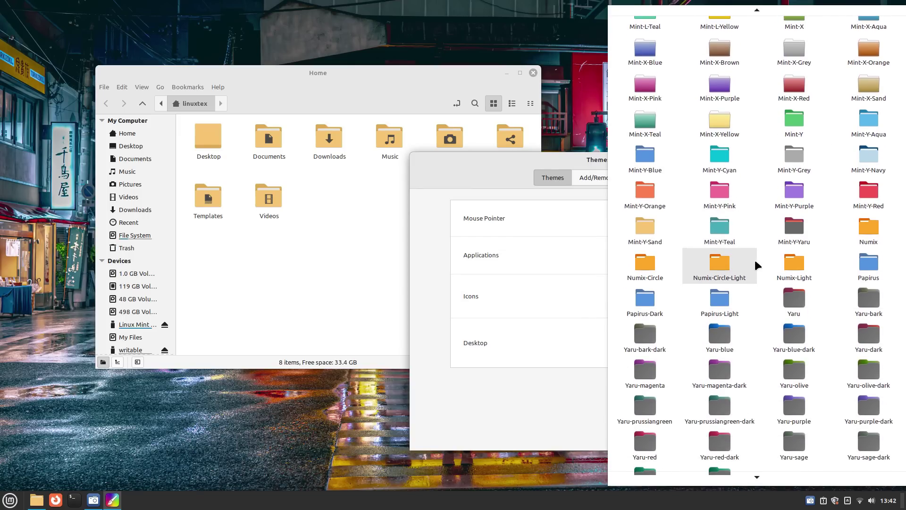
pyautogui.click(526, 412)
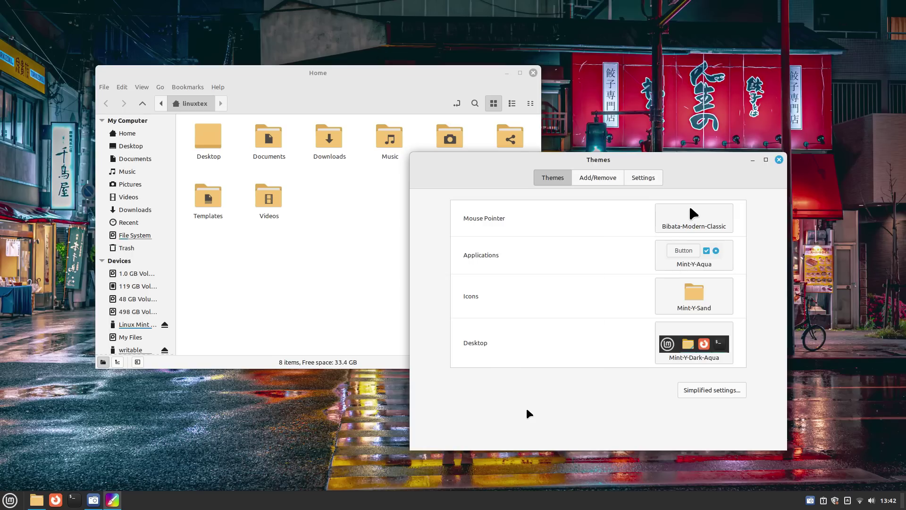
pyautogui.click(690, 350)
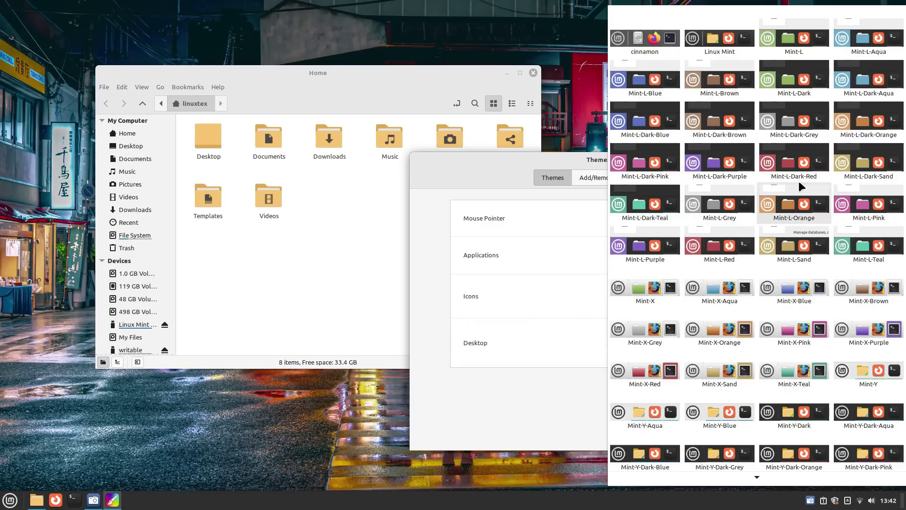
pyautogui.click(508, 434)
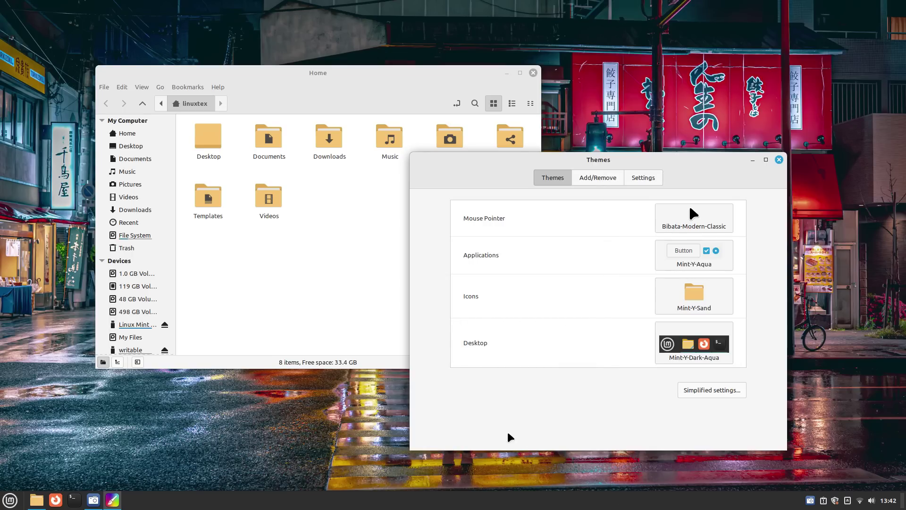
# Return to simplified settings, keep the Mint-Y style, and close Themes.
pyautogui.click(703, 395)
pyautogui.click(546, 221)
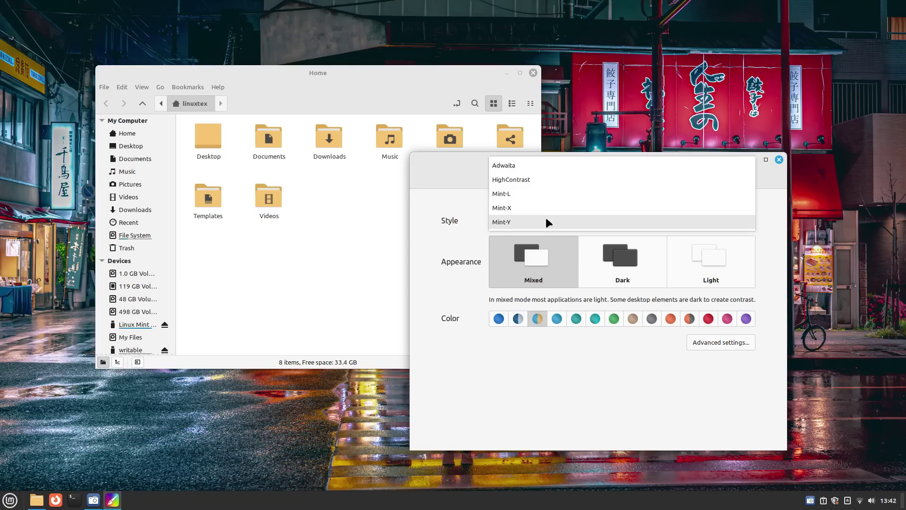
pyautogui.click(546, 218)
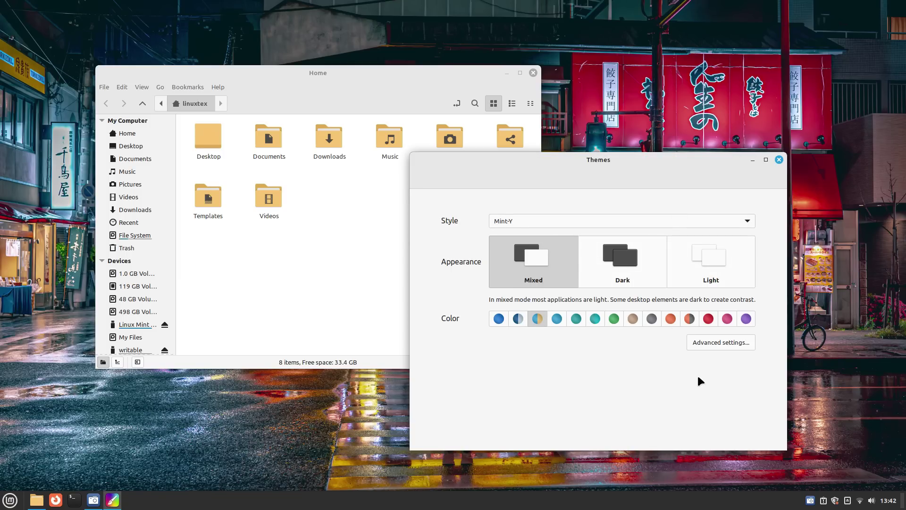
pyautogui.click(777, 160)
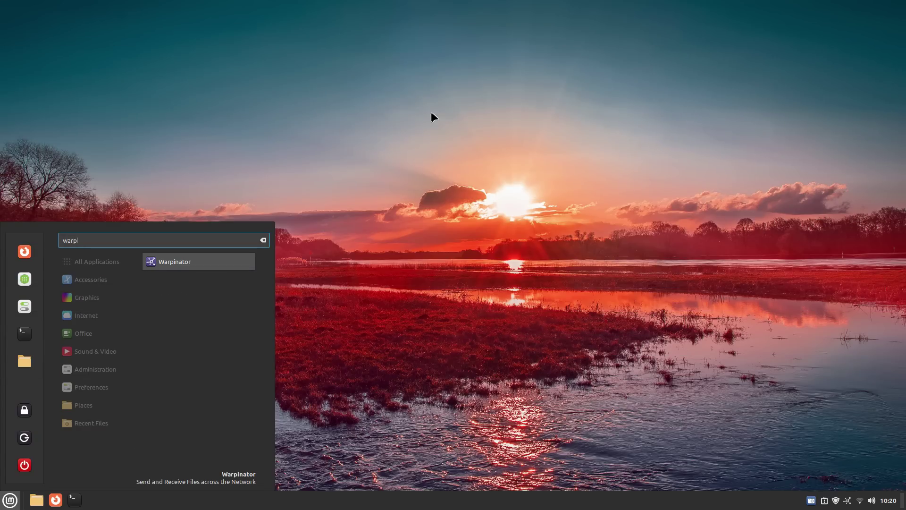
# Launch Warpinator and read its About details for version 1.6.4, then close them.
pyautogui.press('Return')
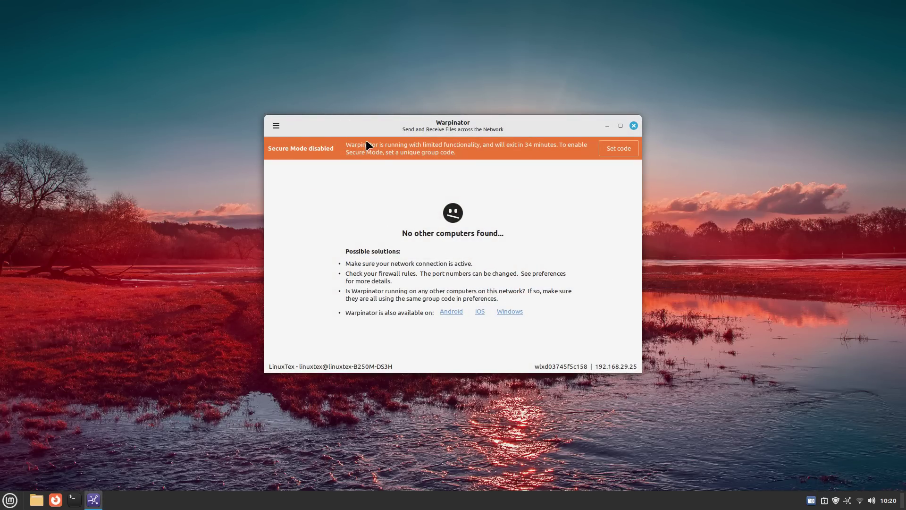
pyautogui.click(276, 127)
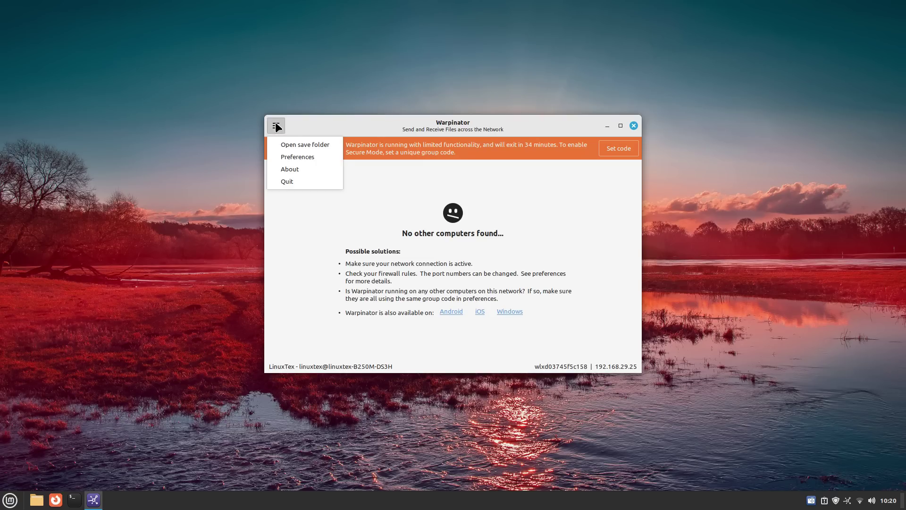
pyautogui.click(297, 170)
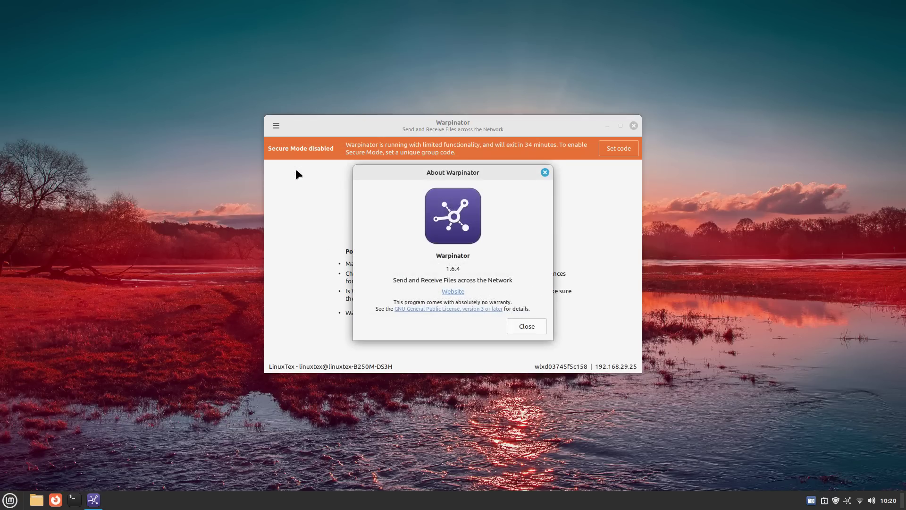
pyautogui.doubleClick(457, 258)
pyautogui.tripleClick(450, 280)
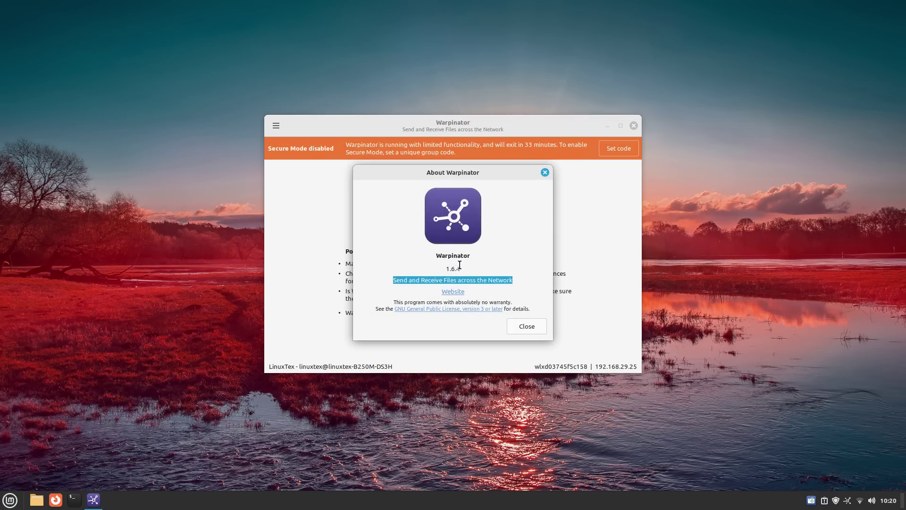
pyautogui.click(523, 327)
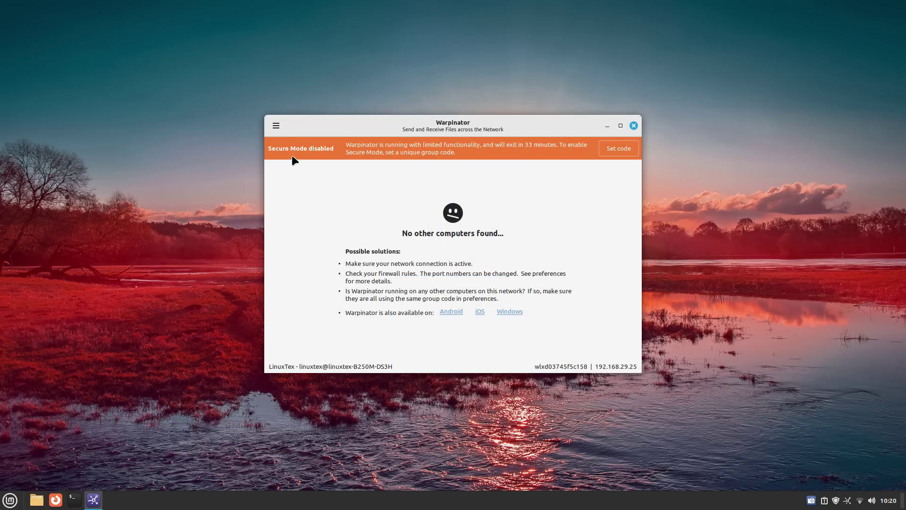
pyautogui.click(276, 125)
# Set a new Warpinator group code and apply it to enable secure mode.
pyautogui.click(618, 149)
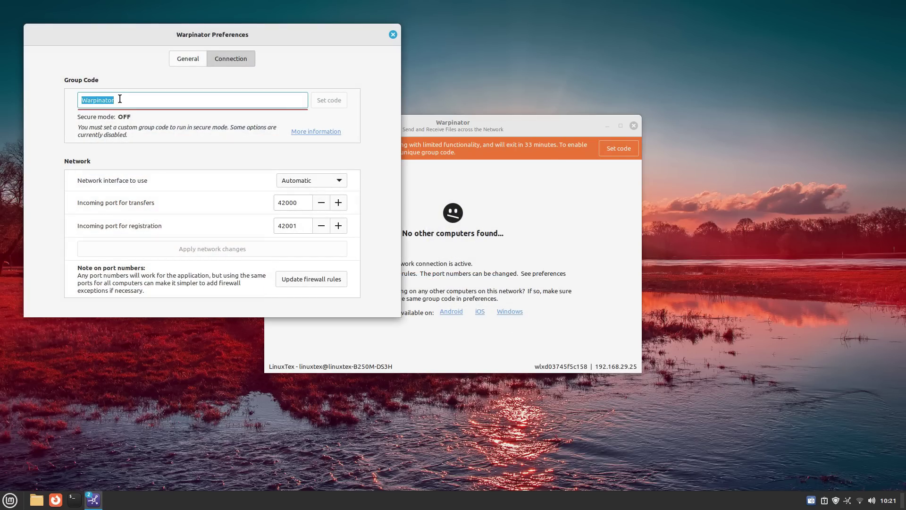
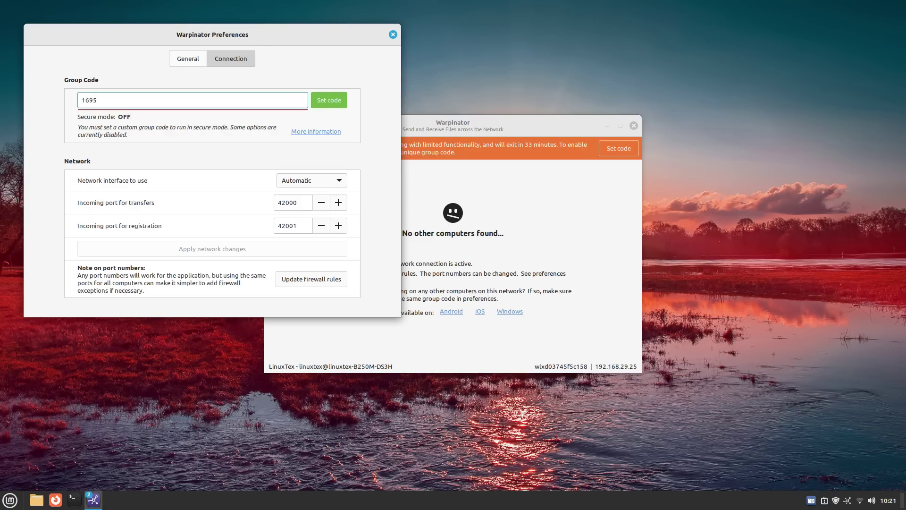
pyautogui.click(325, 101)
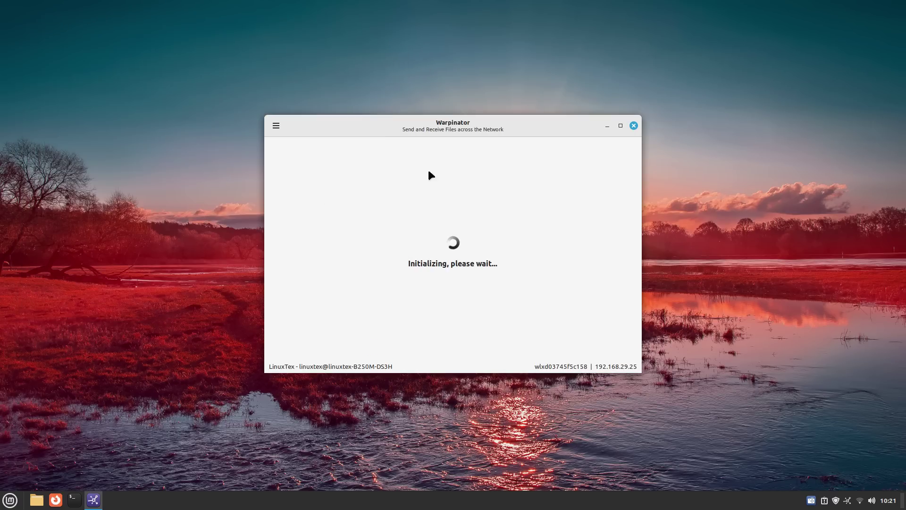
# In Preferences, toggle the notification-area icon off and on and keep received files in Warpinator.
pyautogui.click(276, 125)
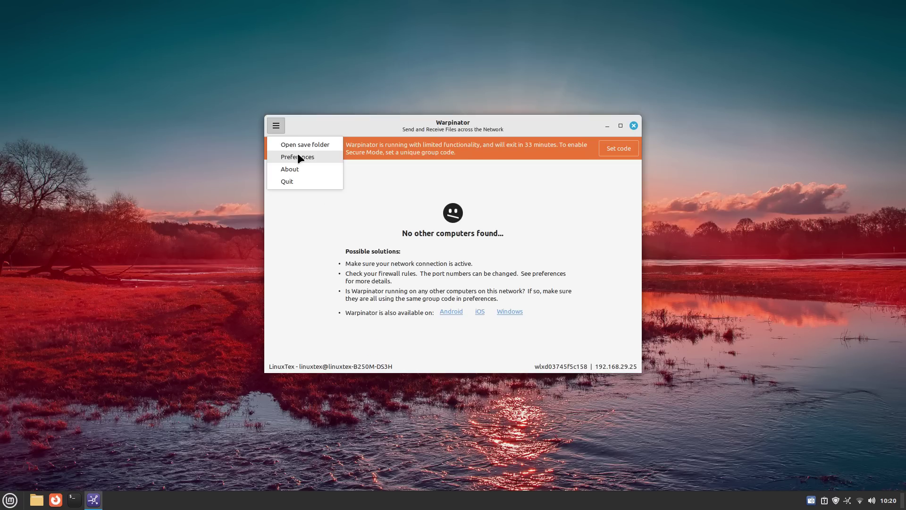
pyautogui.click(298, 153)
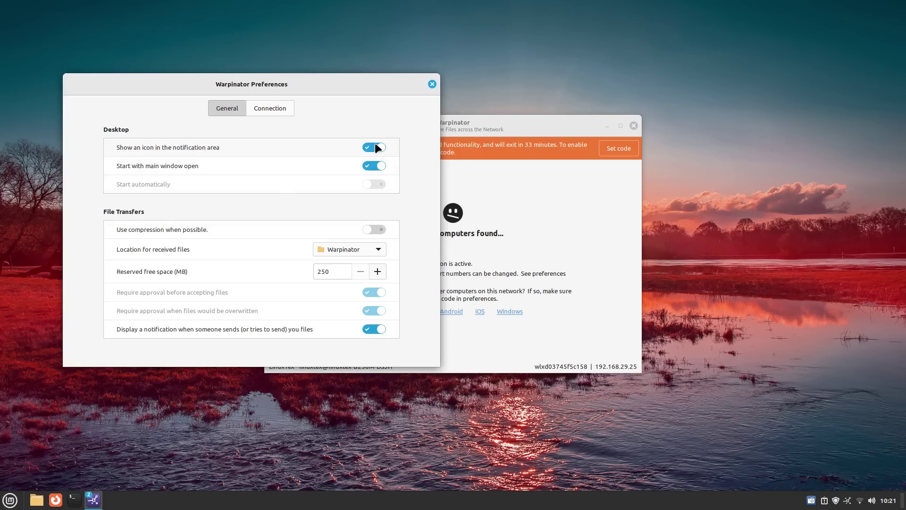
pyautogui.click(376, 145)
pyautogui.click(376, 146)
pyautogui.click(376, 250)
pyautogui.click(372, 249)
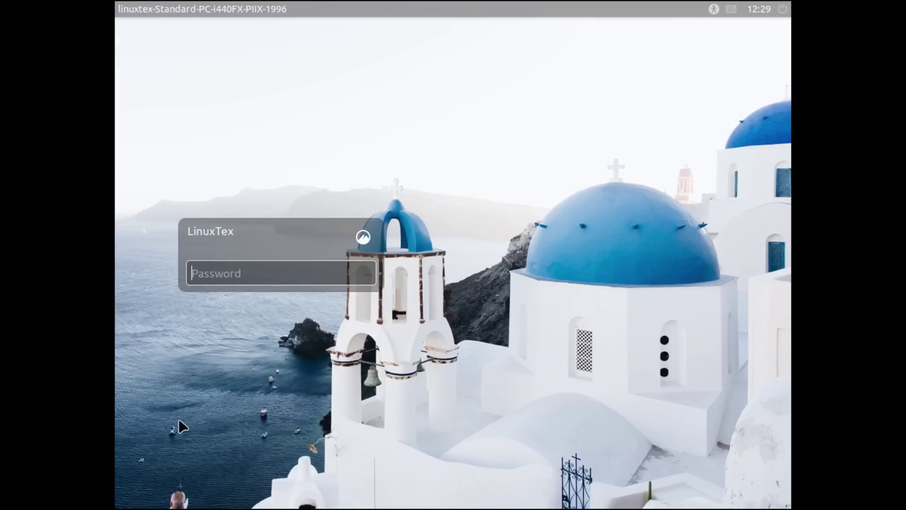
pyautogui.click(730, 9)
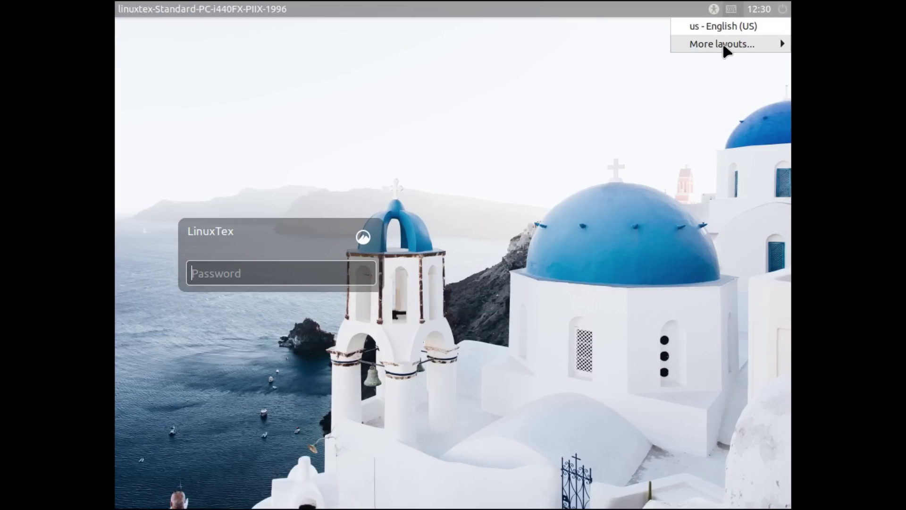
pyautogui.moveTo(724, 47)
pyautogui.scroll(-10, 390, 340)
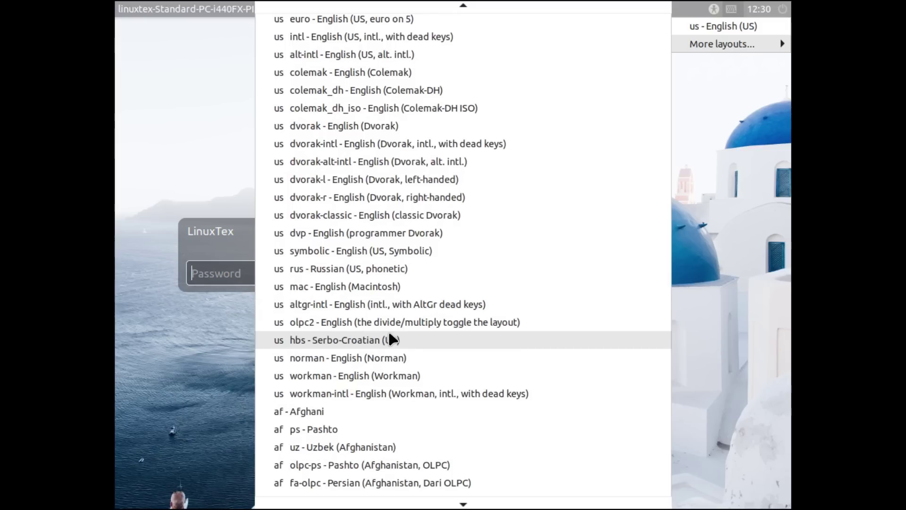
pyautogui.scroll(-7, 451, 317)
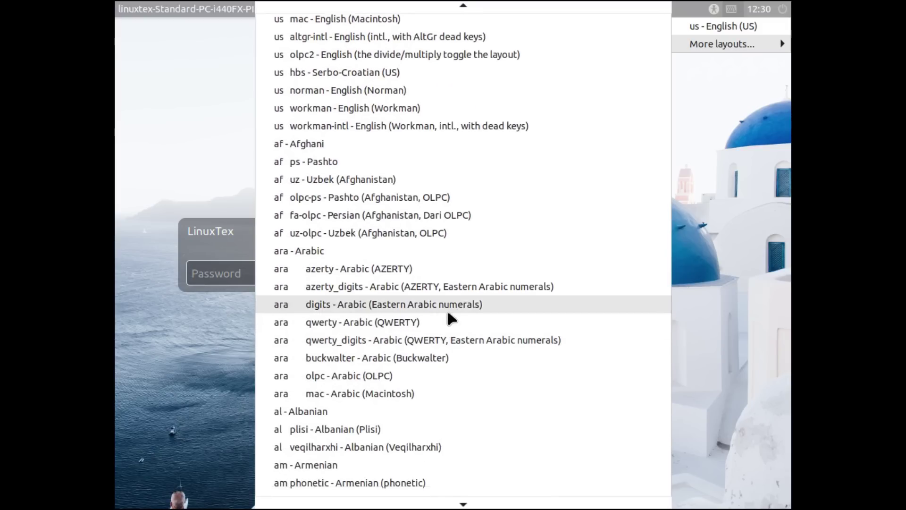
pyautogui.click(723, 253)
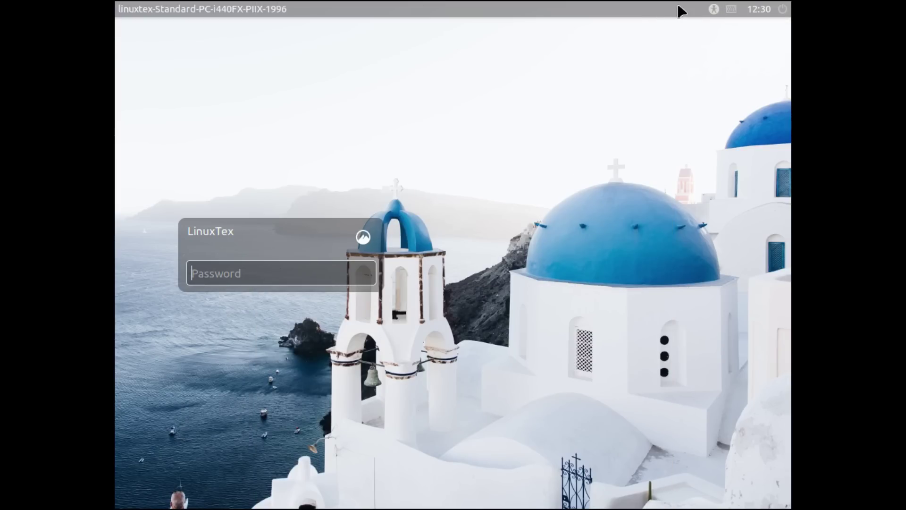
pyautogui.click(714, 9)
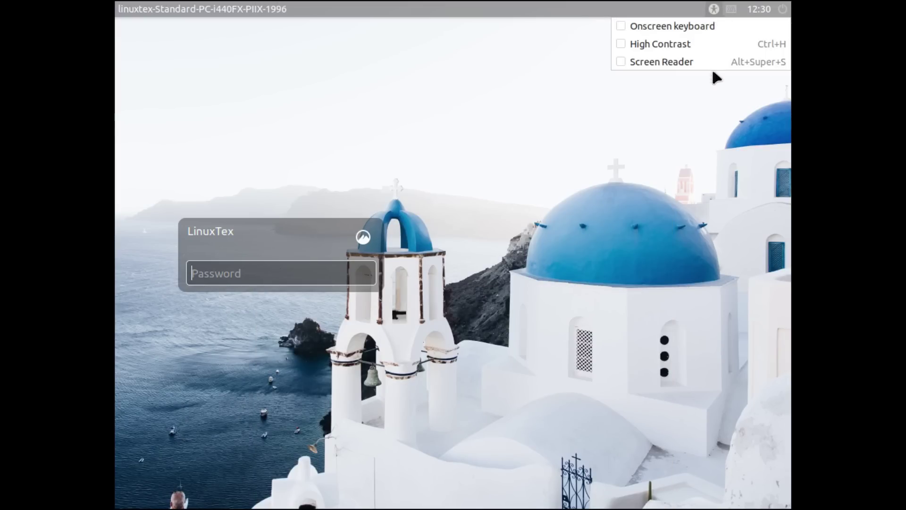
pyautogui.click(716, 77)
pyautogui.click(731, 9)
pyautogui.moveTo(730, 44)
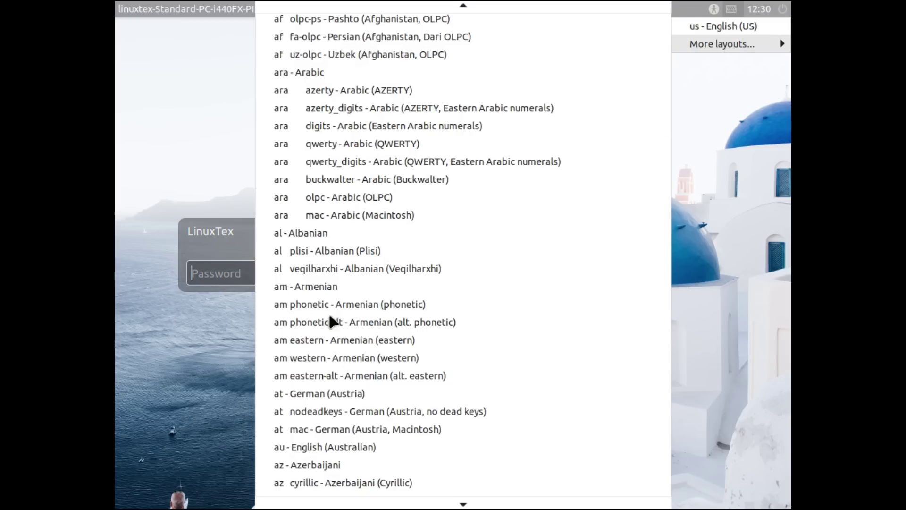
pyautogui.scroll(-5, 465, 297)
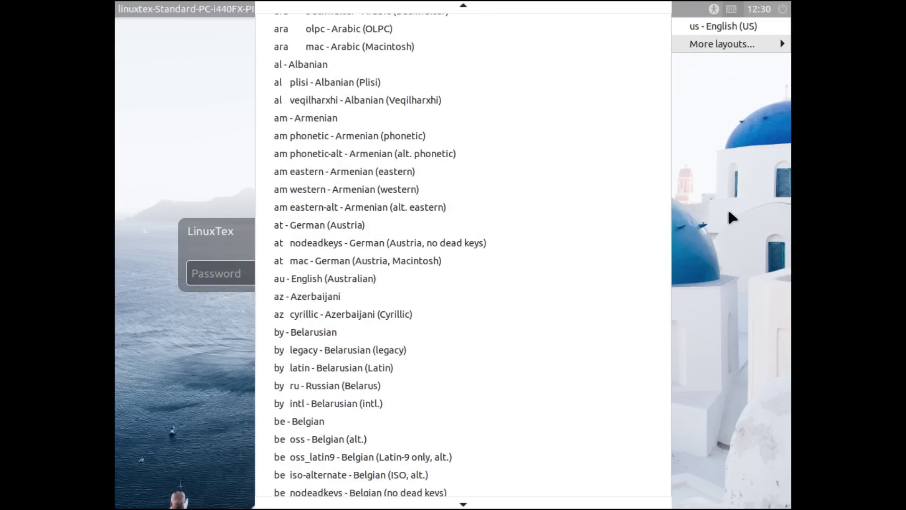
pyautogui.click(728, 215)
pyautogui.click(362, 237)
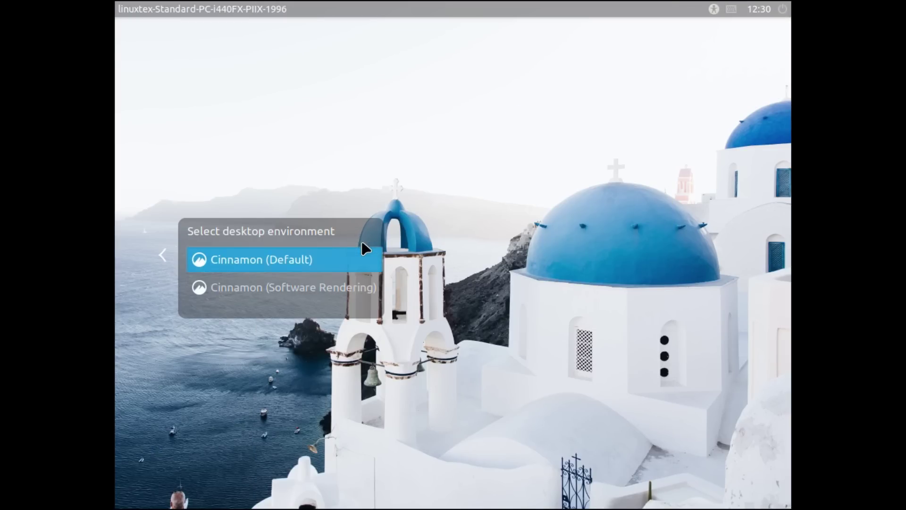
pyautogui.click(163, 254)
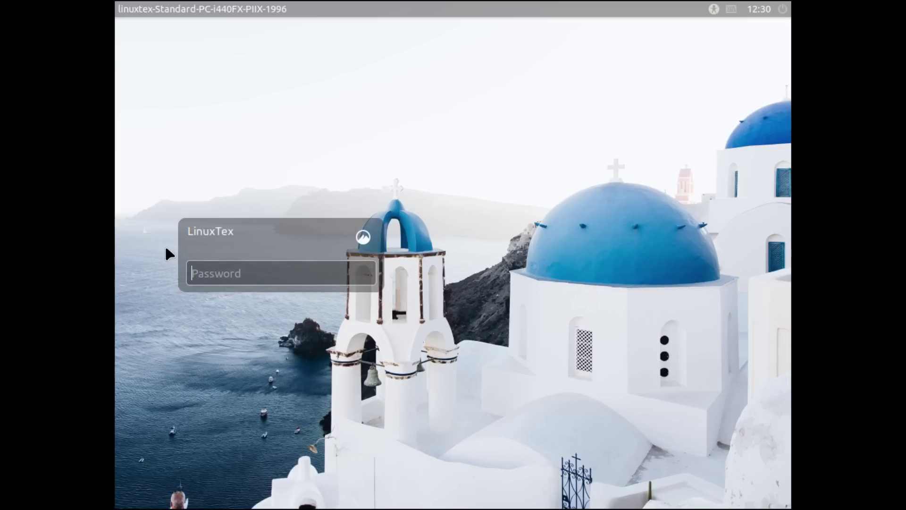
# Enter the account password in the Password field and reveal it in plain text.
pyautogui.click(247, 271)
pyautogui.write('************')
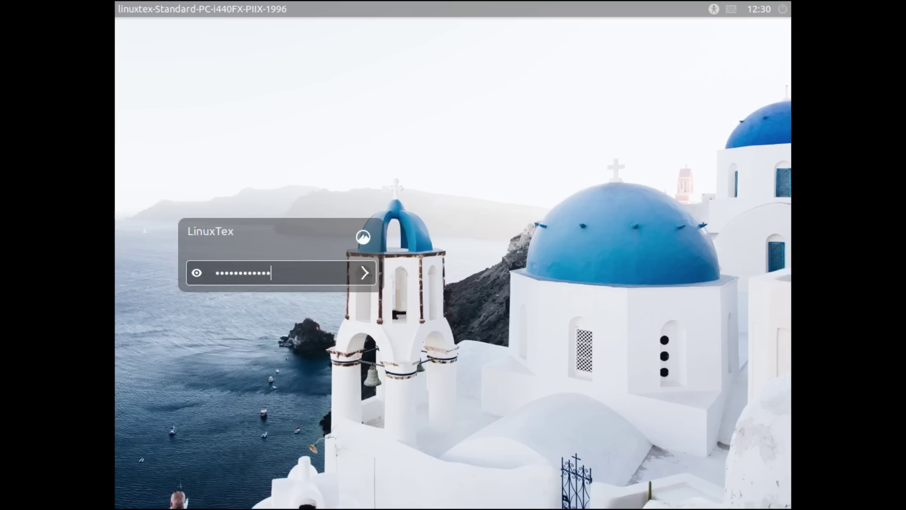
pyautogui.write('**********')
pyautogui.click(197, 273)
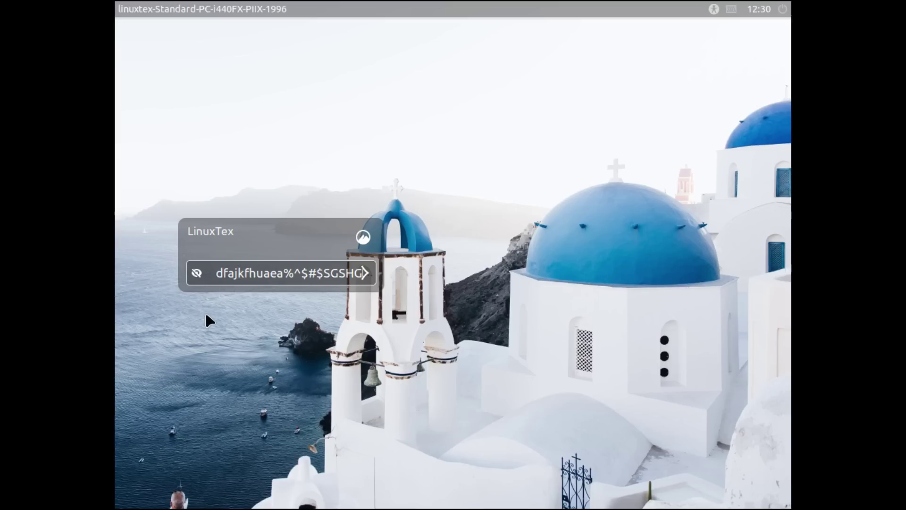
# Correct some characters of the visible password, then leave it masked.
pyautogui.click(196, 274)
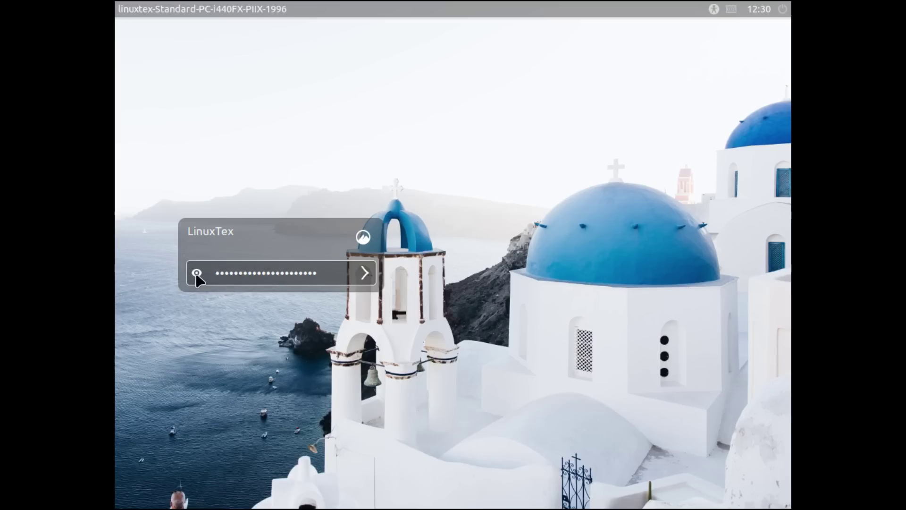
pyautogui.click(196, 273)
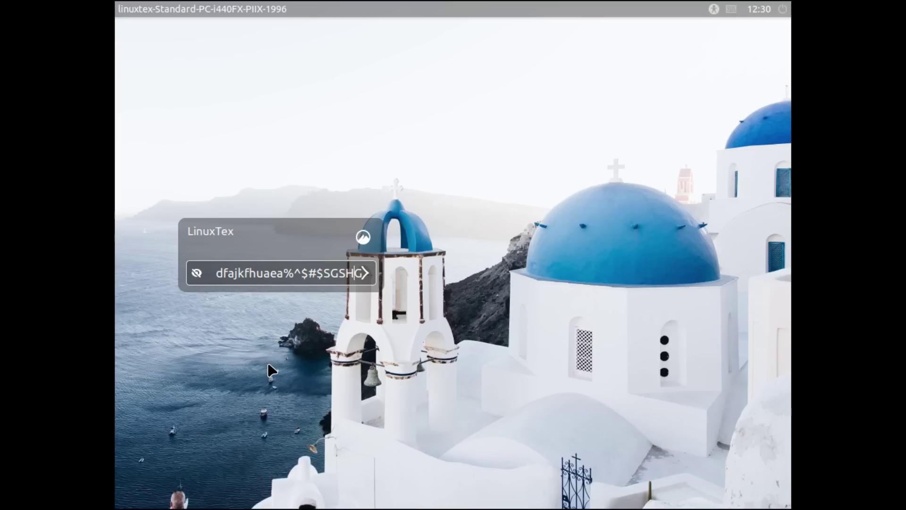
pyautogui.press('BackSpace')
pyautogui.press('BackSpace')
pyautogui.press('BackSpace')
pyautogui.press('BackSpace')
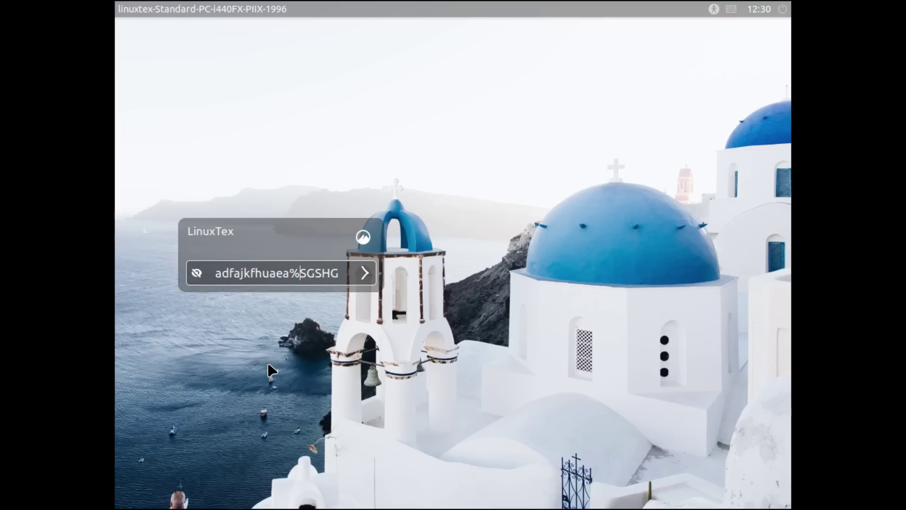
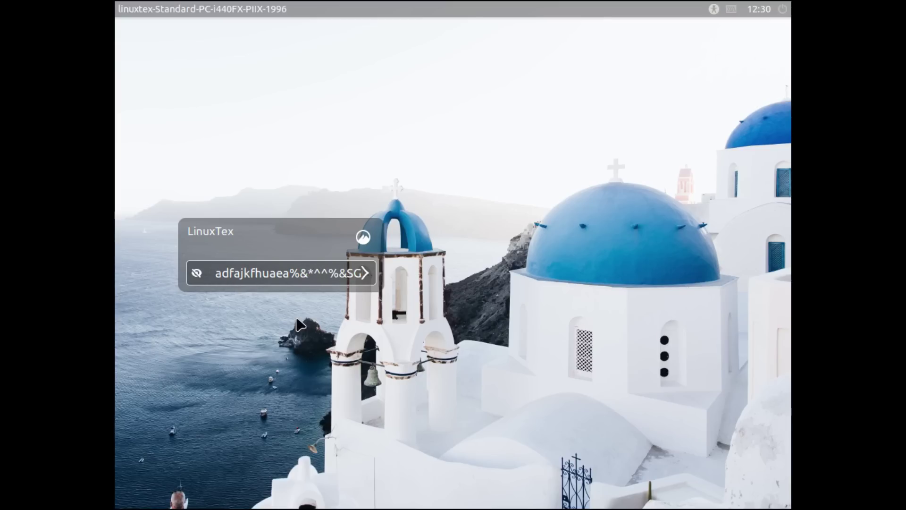
pyautogui.click(197, 275)
pyautogui.click(196, 276)
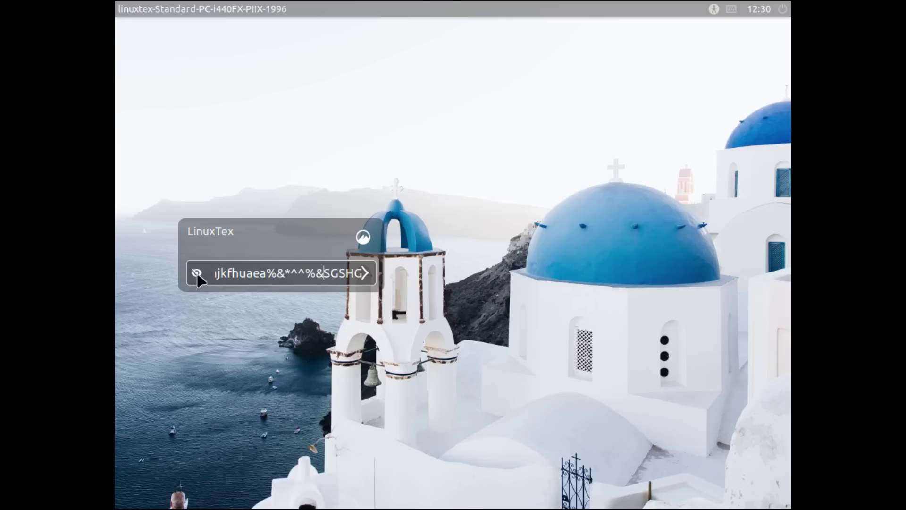
pyautogui.click(197, 275)
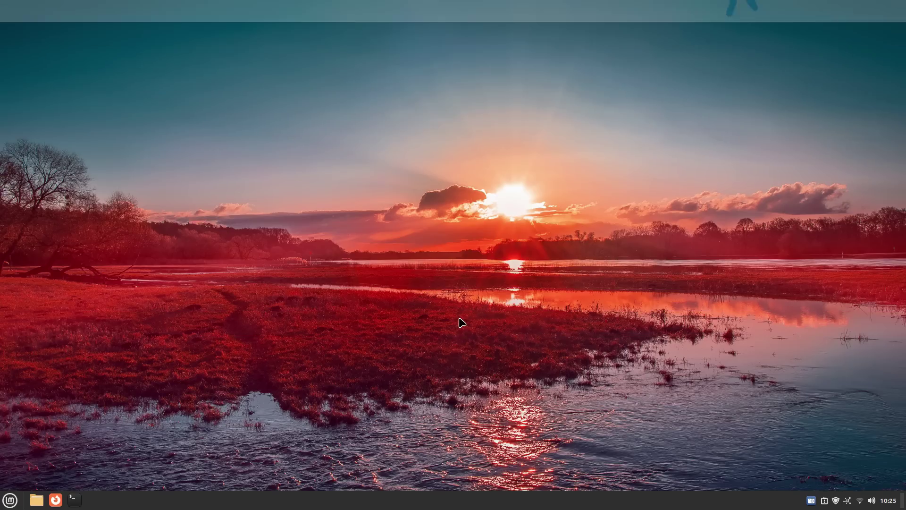
pyautogui.press('super')
pyautogui.write('xread')
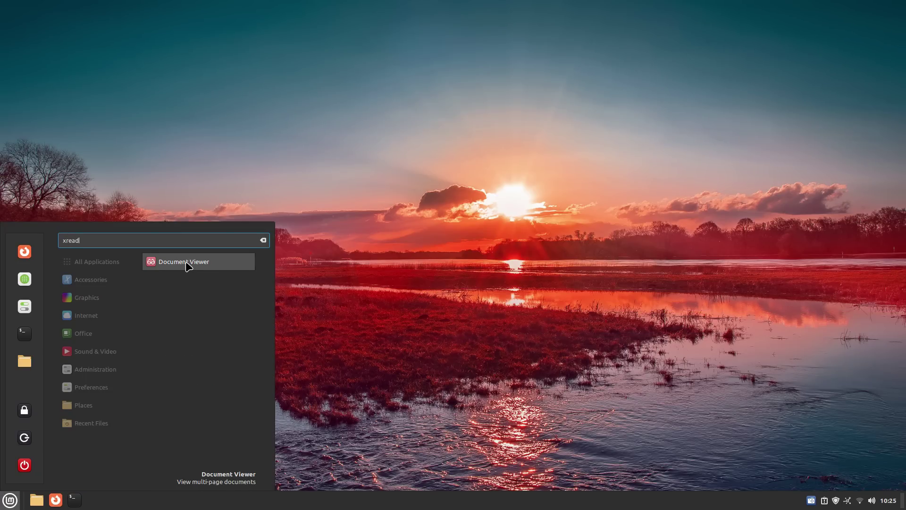
pyautogui.click(188, 262)
pyautogui.moveTo(198, 71); pyautogui.dragTo(350, 94)
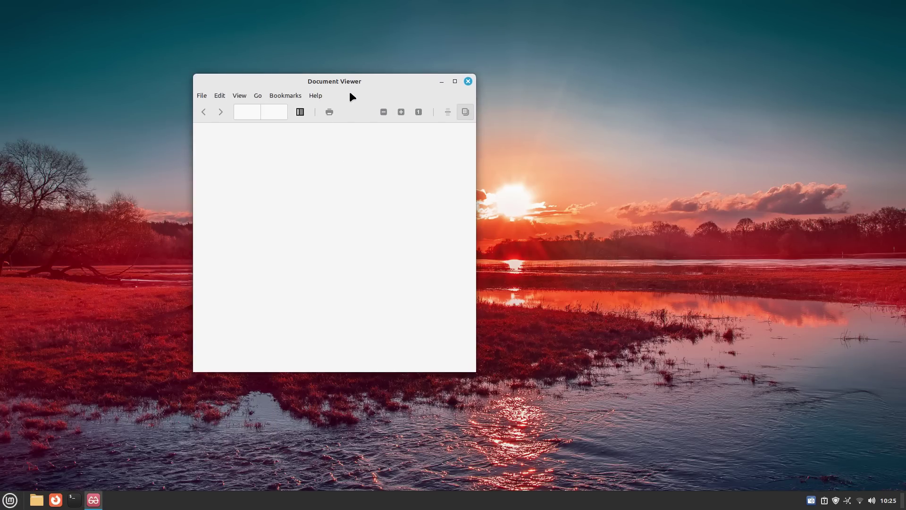
pyautogui.click(316, 97)
pyautogui.click(333, 123)
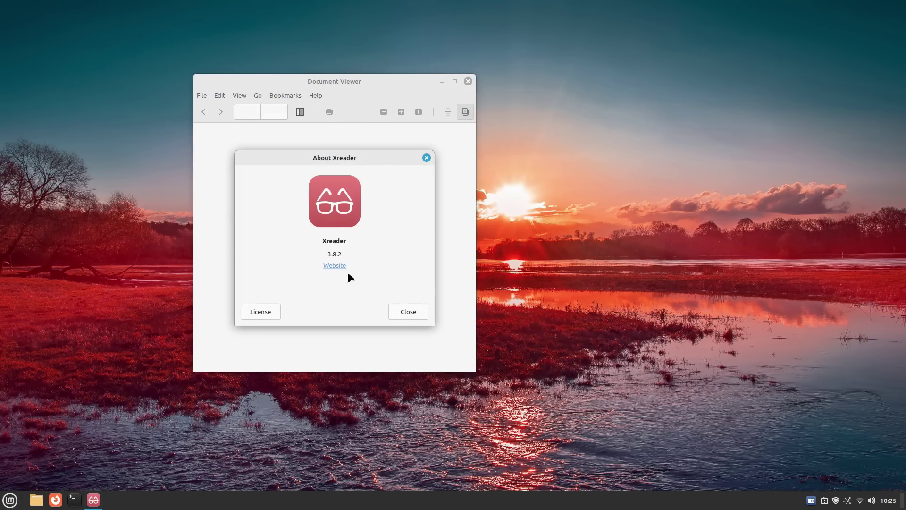
pyautogui.click(426, 158)
pyautogui.click(468, 85)
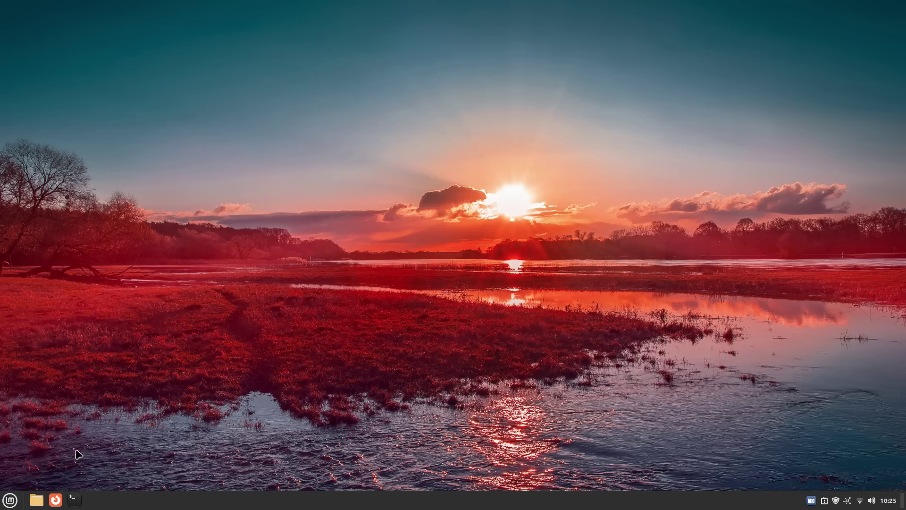
# Open sherlock holmes.epub from the Documents folder in Xreader.
pyautogui.click(36, 499)
pyautogui.click(56, 157)
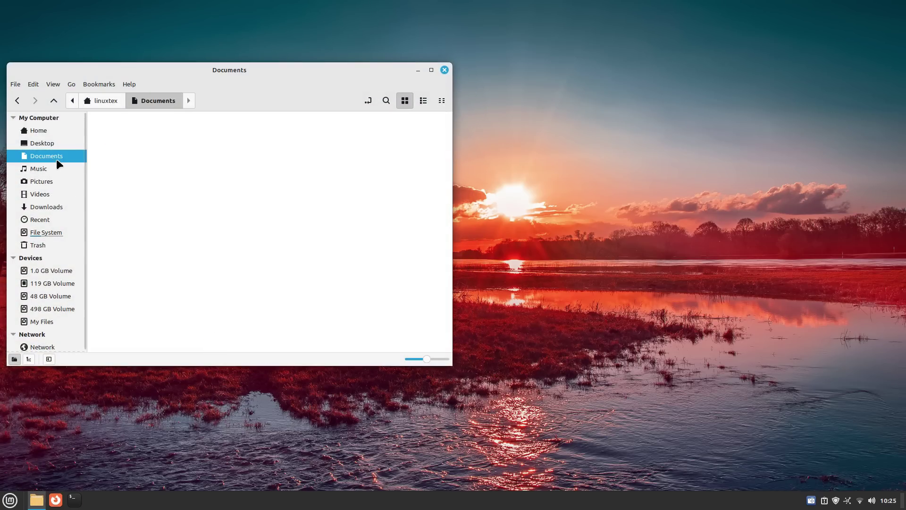
pyautogui.doubleClick(118, 137)
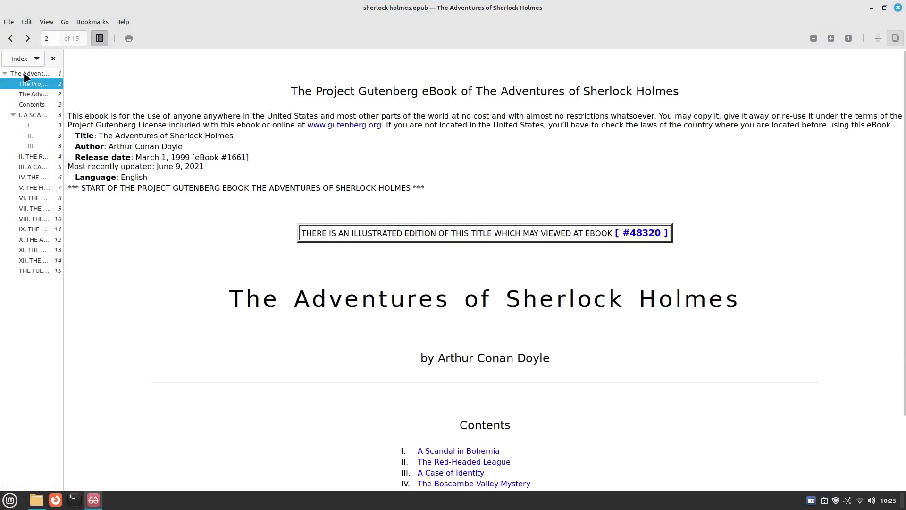
# Step through the cover, Gutenberg introduction, title and Contents, then open the first story.
pyautogui.click(23, 73)
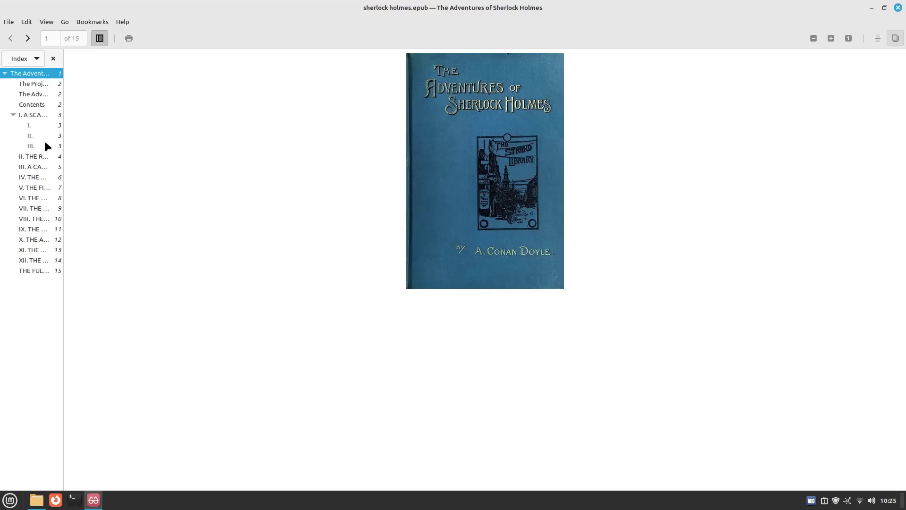
pyautogui.click(35, 83)
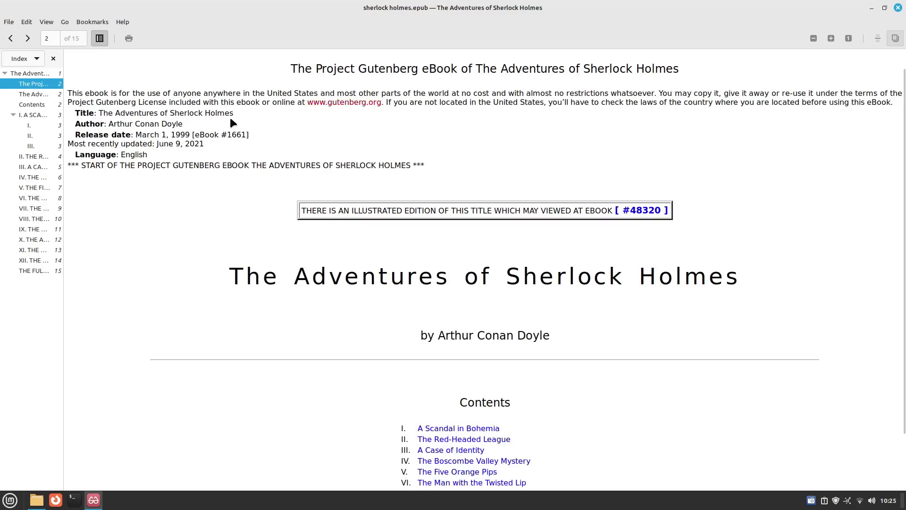
pyautogui.click(28, 93)
pyautogui.click(31, 107)
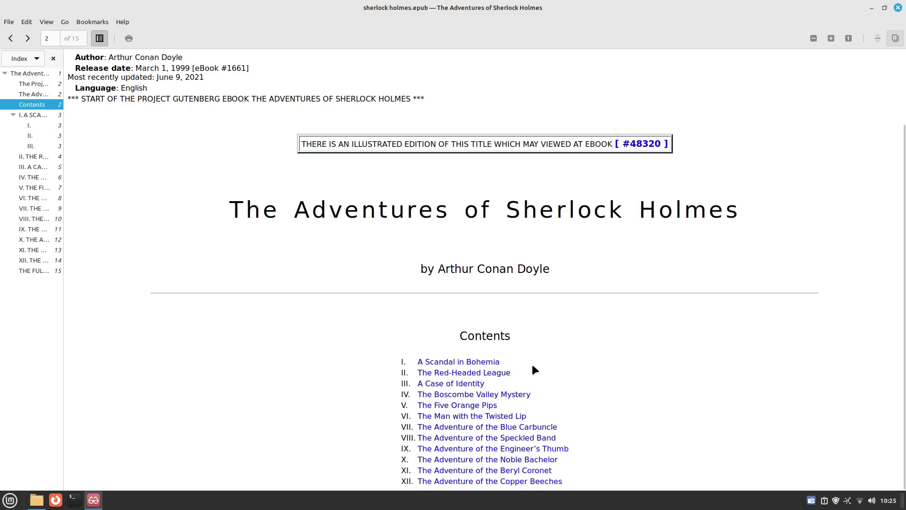
pyautogui.click(471, 362)
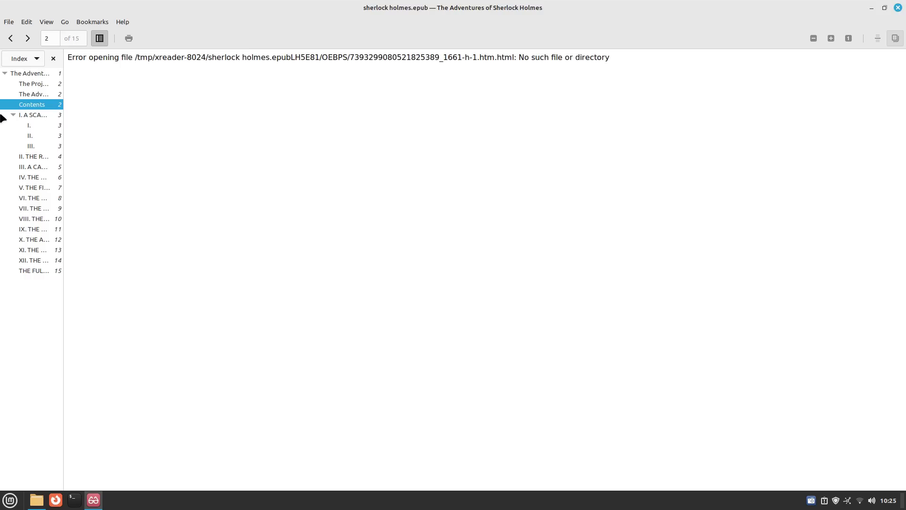
# Jump through parts I and II, The Red-Headed League, and III. A Case of Identity.
pyautogui.click(21, 115)
pyautogui.moveTo(26, 128); pyautogui.dragTo(37, 137)
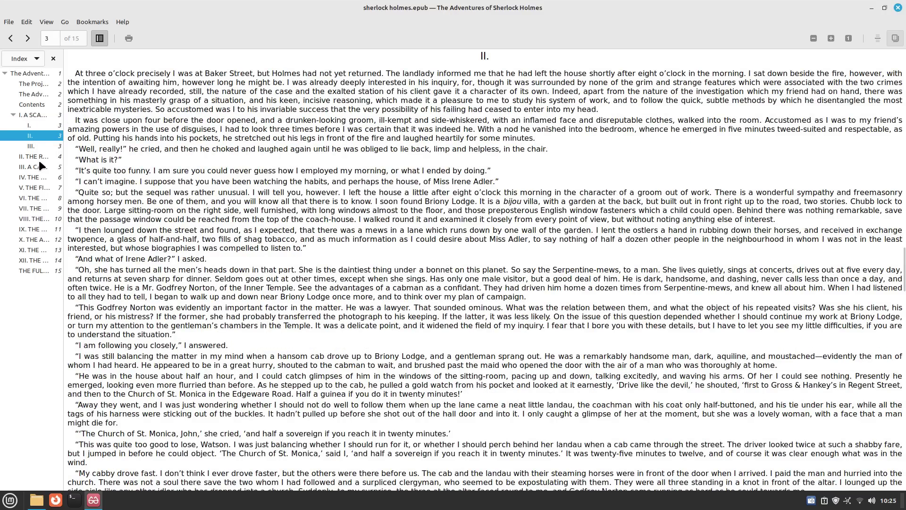
pyautogui.click(39, 160)
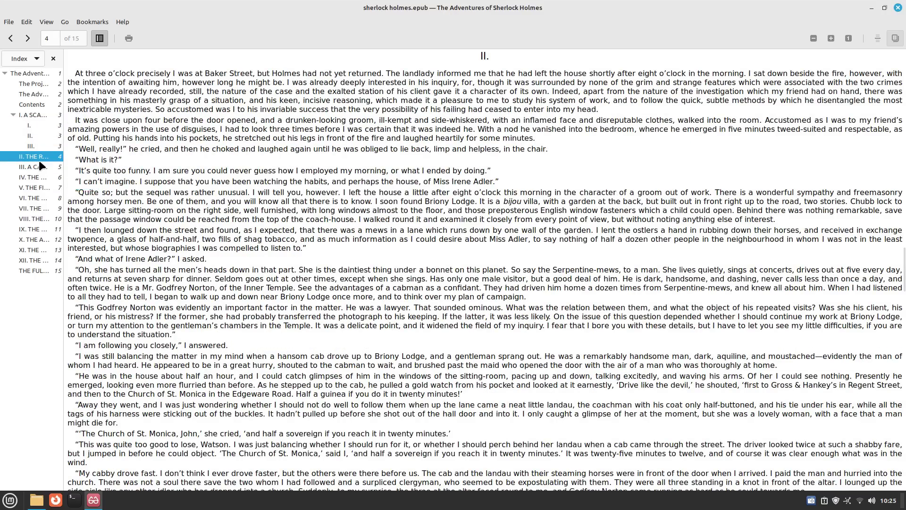
pyautogui.click(38, 165)
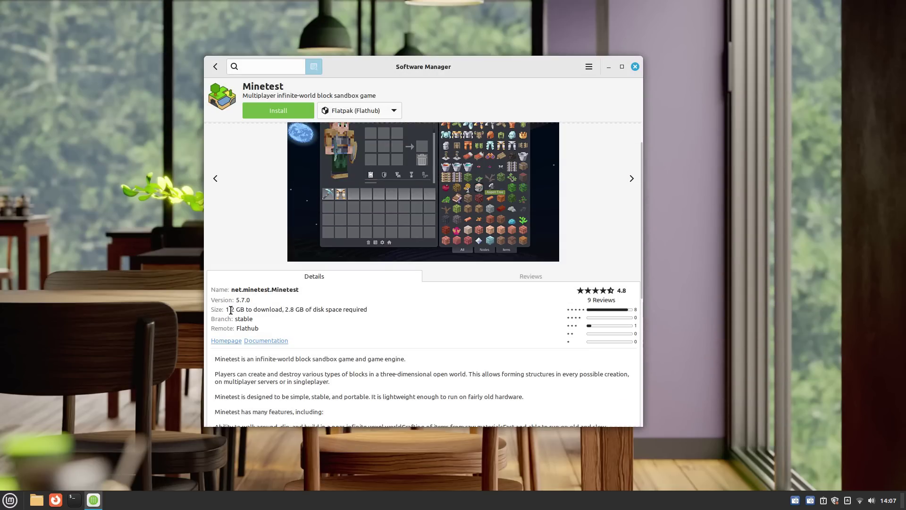
# Switch Minetest from its Flatpak to the System Package and check its size and version.
pyautogui.tripleClick(230, 310)
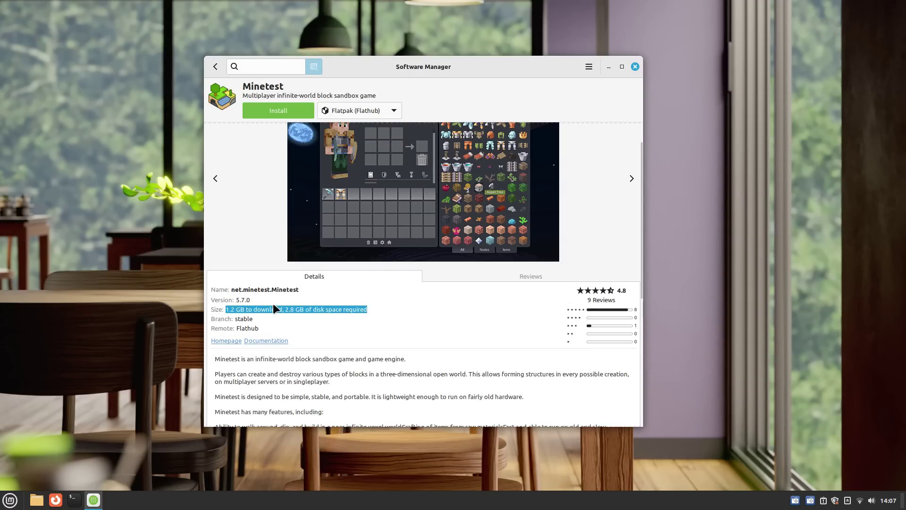
pyautogui.click(385, 108)
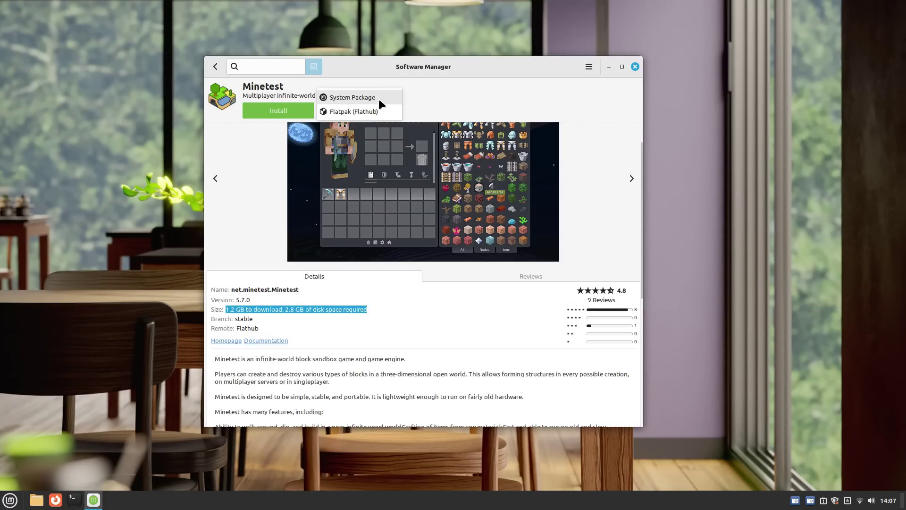
pyautogui.click(379, 97)
pyautogui.tripleClick(257, 343)
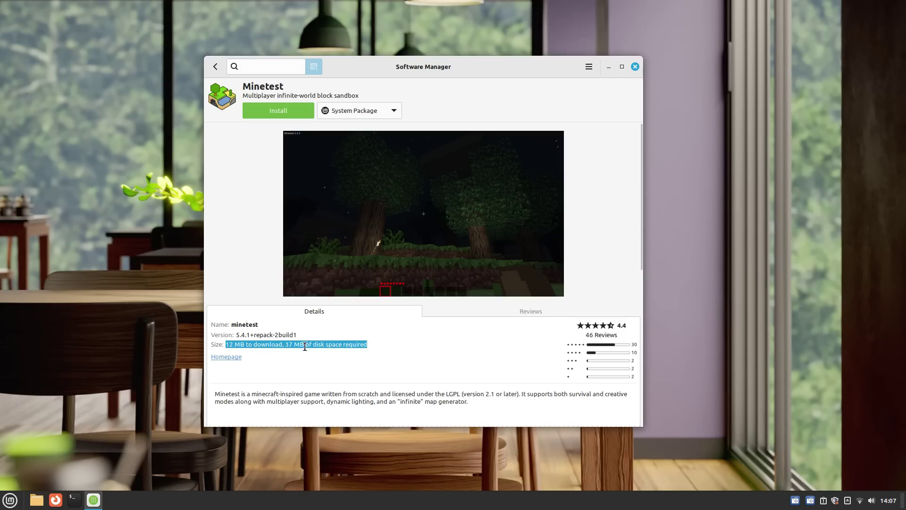
pyautogui.tripleClick(255, 336)
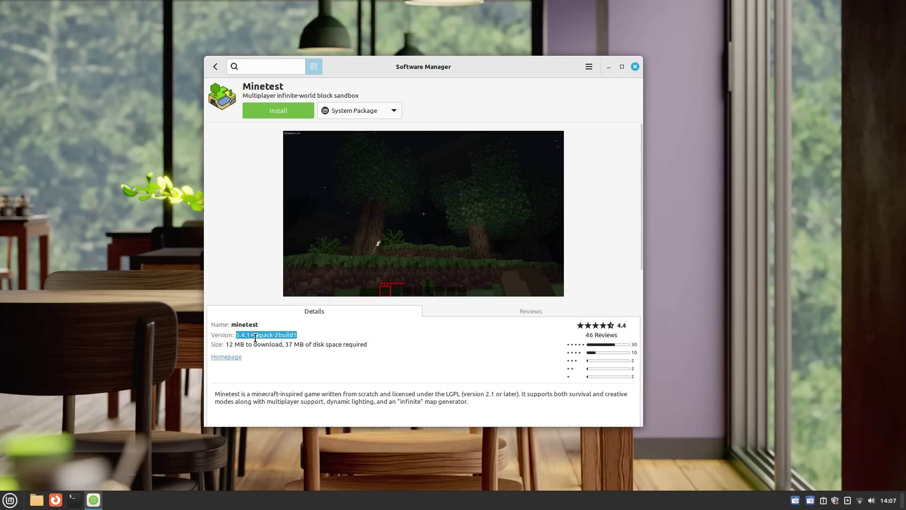
# Open Darktable and switch it to the Flatpak (Flathub) 4.4.1 edition, a 1.3 GB download.
pyautogui.click(216, 66)
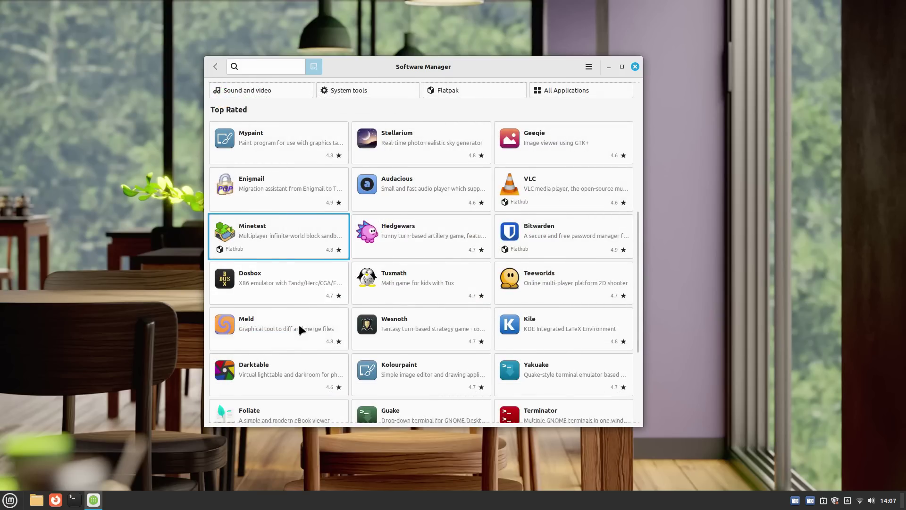
pyautogui.scroll(-5, 299, 328)
pyautogui.click(287, 265)
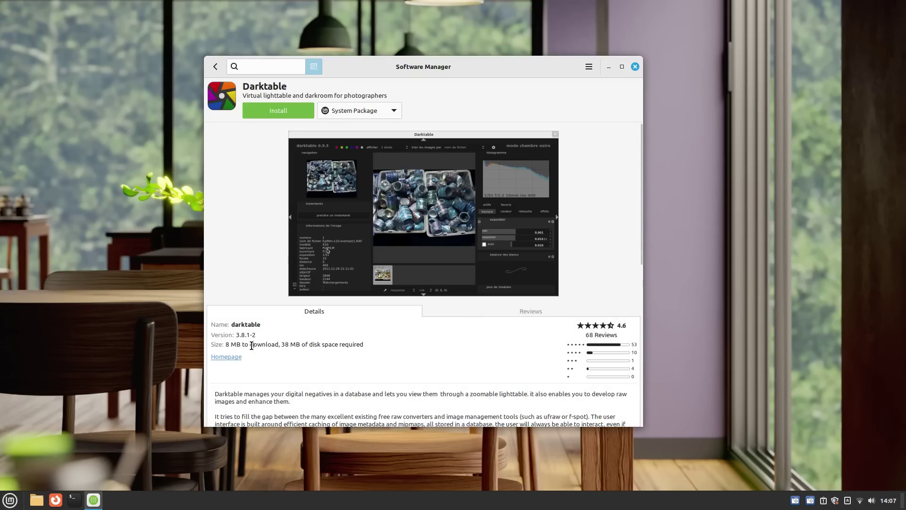
pyautogui.tripleClick(251, 345)
pyautogui.tripleClick(241, 335)
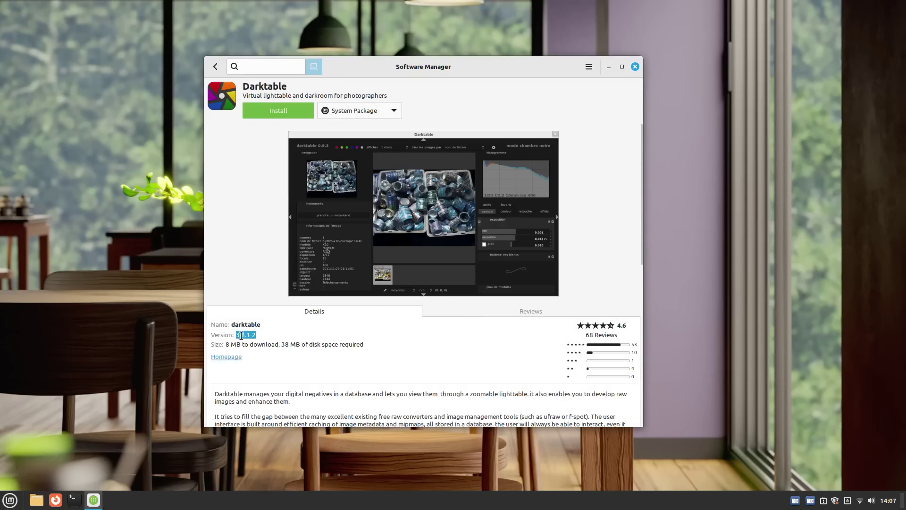
pyautogui.click(358, 106)
pyautogui.click(358, 116)
pyautogui.click(361, 112)
pyautogui.click(361, 126)
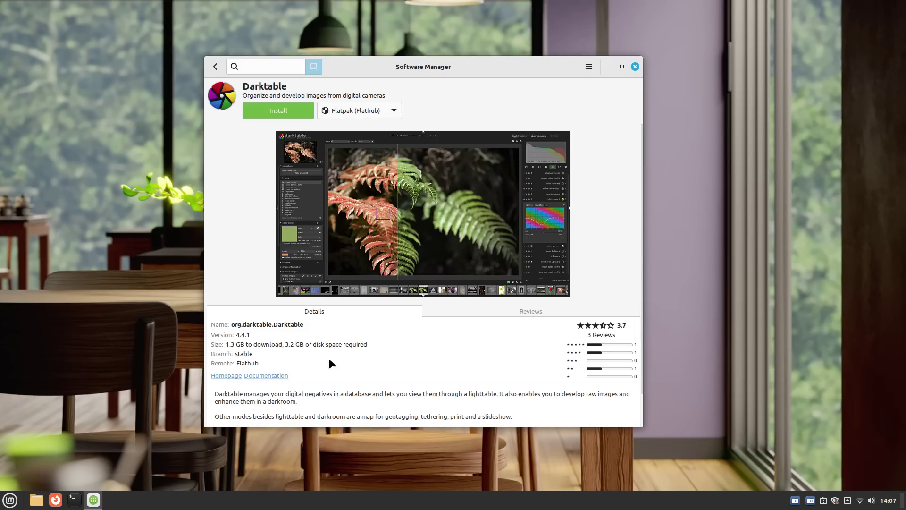
pyautogui.tripleClick(274, 344)
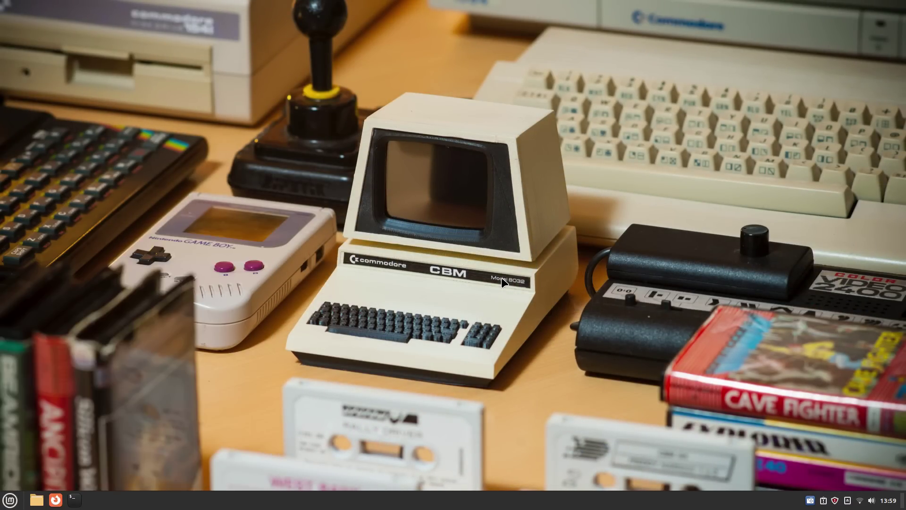
# Set the wallpaper to Fireworks, then Ocean, viewing each on workspace 3.
pyautogui.hotkey('ctrl', 'alt', 'Right')
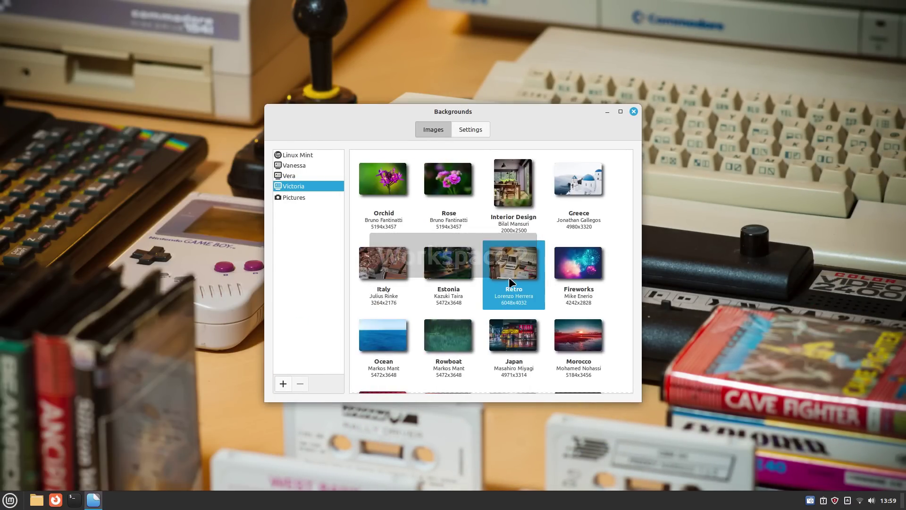
pyautogui.click(559, 287)
pyautogui.hotkey('ctrl', 'alt', 'Right')
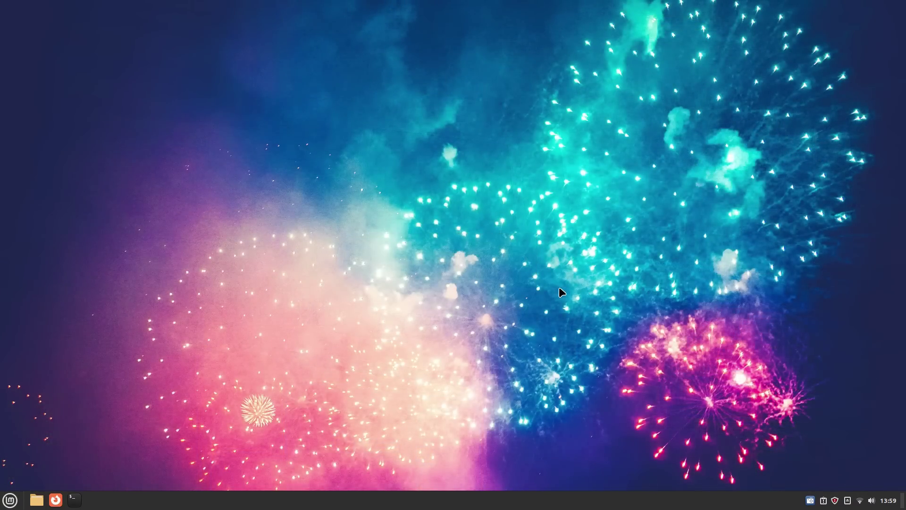
pyautogui.press('super')
pyautogui.press('Escape')
pyautogui.hotkey('ctrl', 'alt', 'Left')
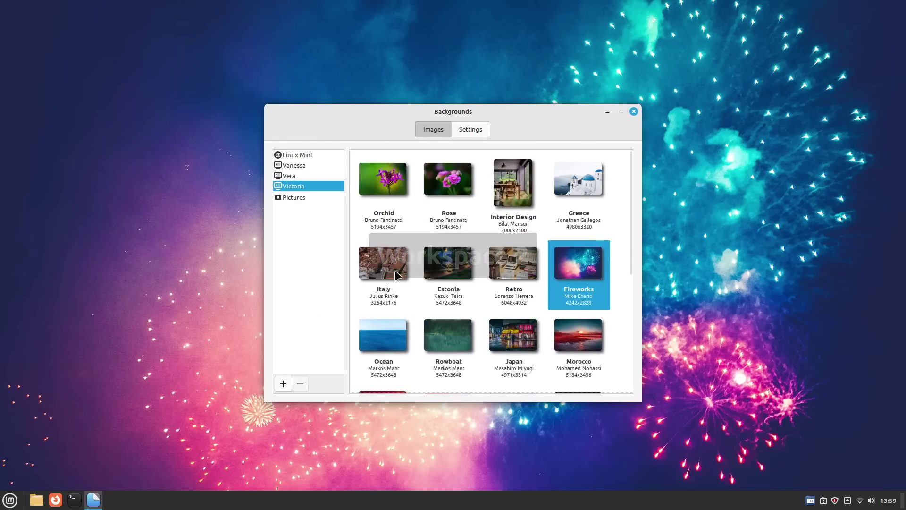
pyautogui.click(380, 337)
pyautogui.hotkey('ctrl', 'alt', 'Right')
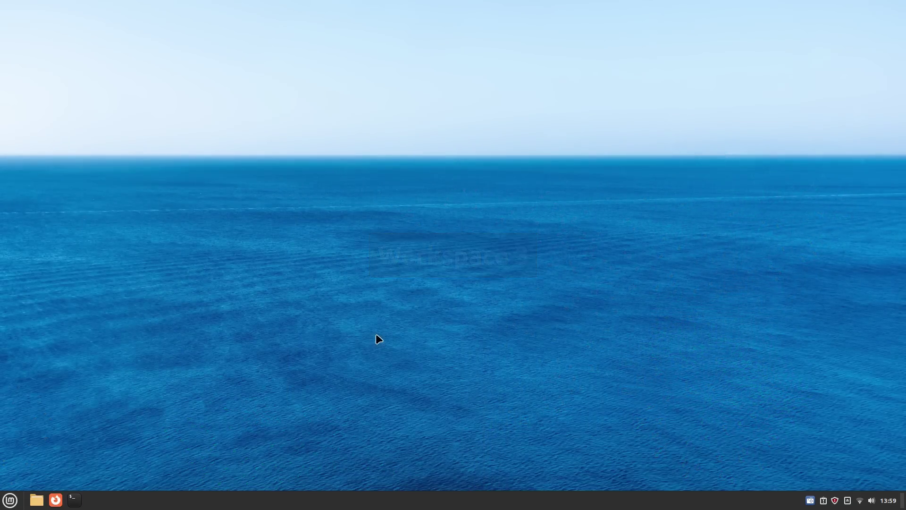
pyautogui.press('super')
pyautogui.press('Escape')
pyautogui.hotkey('ctrl', 'alt', 'Left')
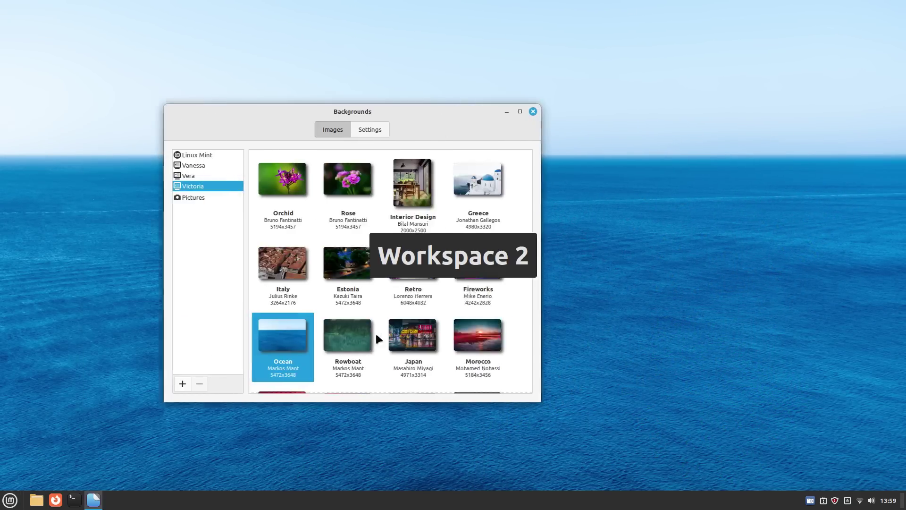
# Set the wallpaper to Rowboat, then Japan, viewing each on workspace 3.
pyautogui.click(429, 339)
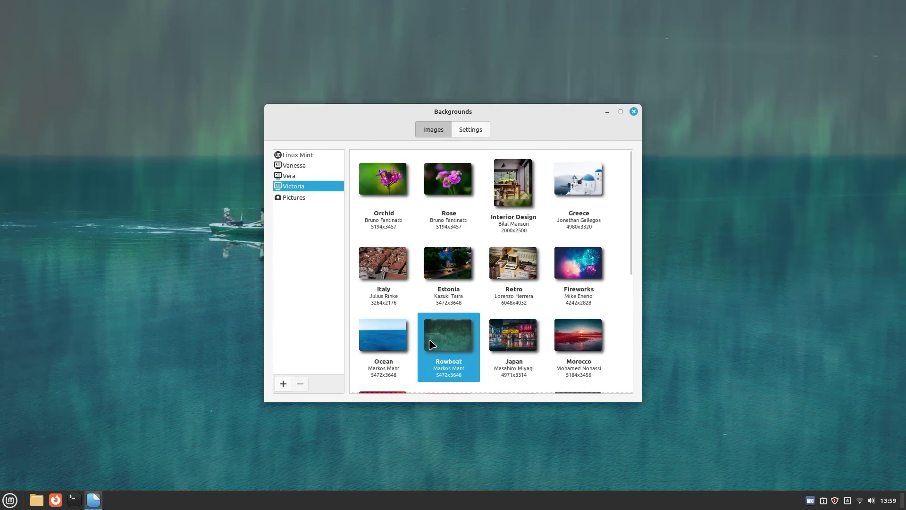
pyautogui.hotkey('ctrl', 'alt', 'Down')
pyautogui.hotkey('ctrl', 'alt', 'Right')
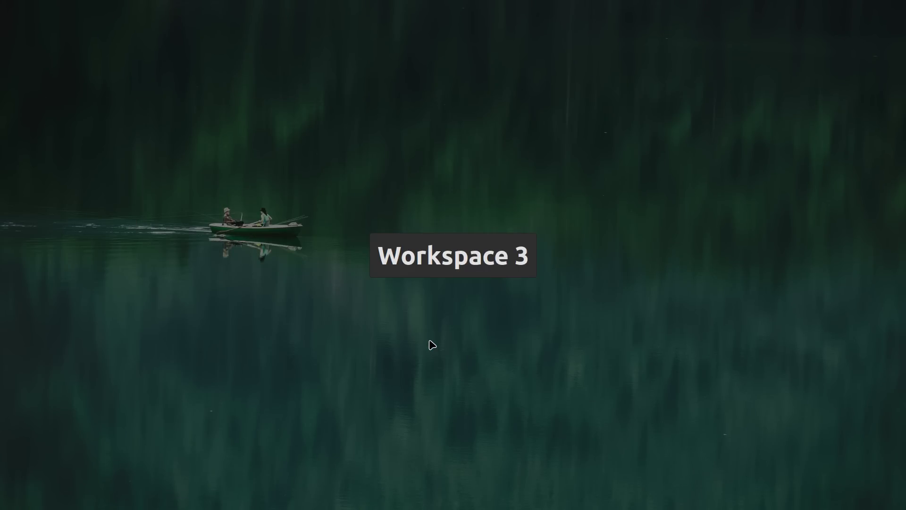
pyautogui.hotkey('ctrl', 'alt', 'Left')
pyautogui.press('Escape')
pyautogui.hotkey('ctrl', 'alt', 'Right')
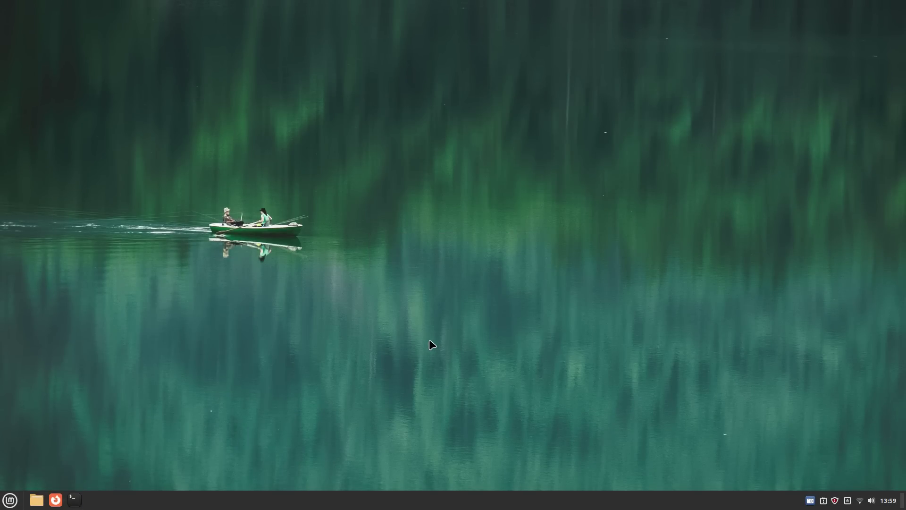
pyautogui.hotkey('ctrl', 'alt', 'Left')
pyautogui.click(535, 346)
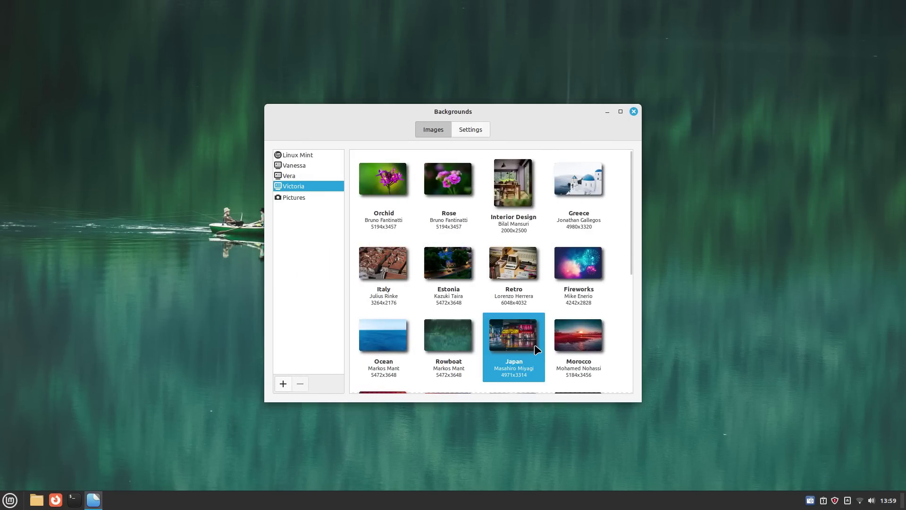
pyautogui.hotkey('ctrl', 'alt', 'Right')
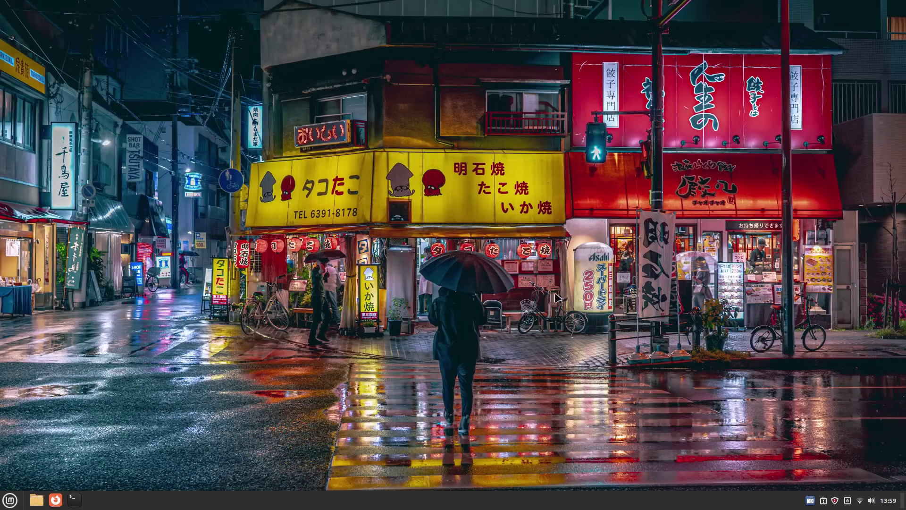
pyautogui.press('super')
pyautogui.press('Escape')
pyautogui.hotkey('ctrl', 'alt', 'Left')
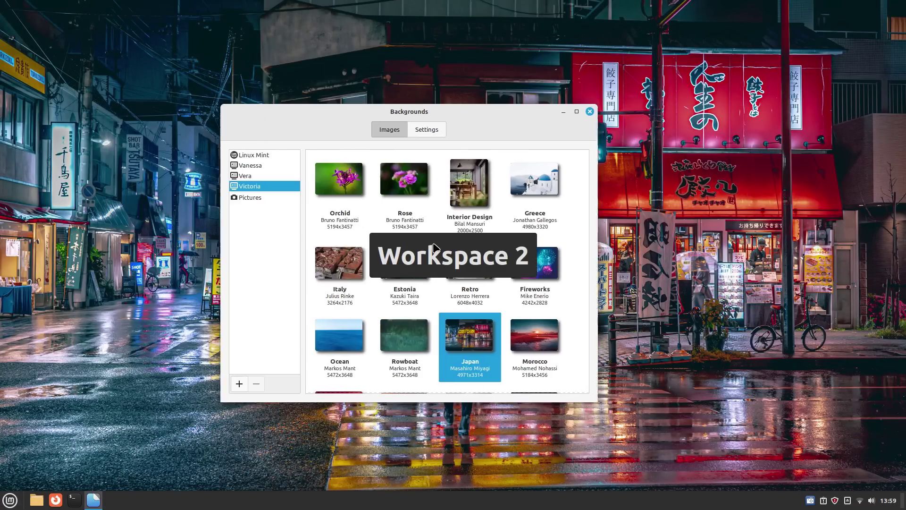
# Set the wallpaper to Morocco, then Red Mountain, previewing each on the other workspace.
pyautogui.click(576, 348)
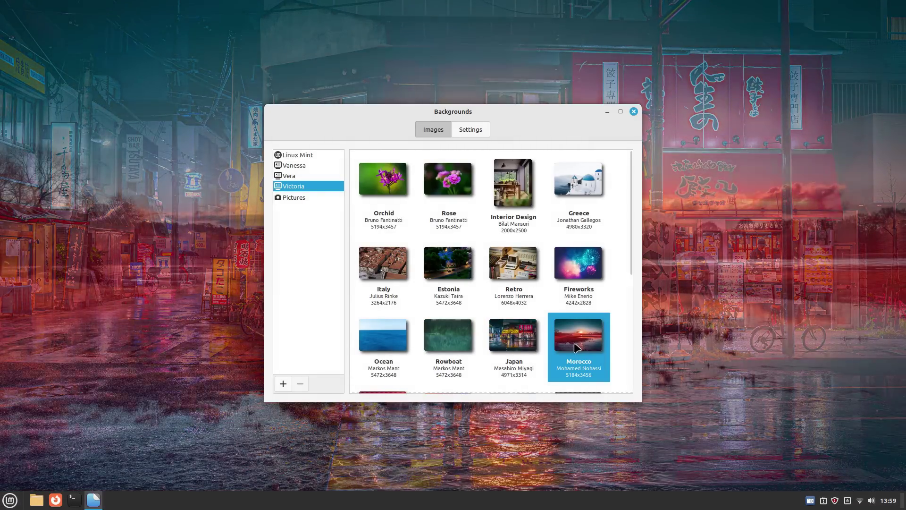
pyautogui.hotkey('ctrl', 'alt', 'Right')
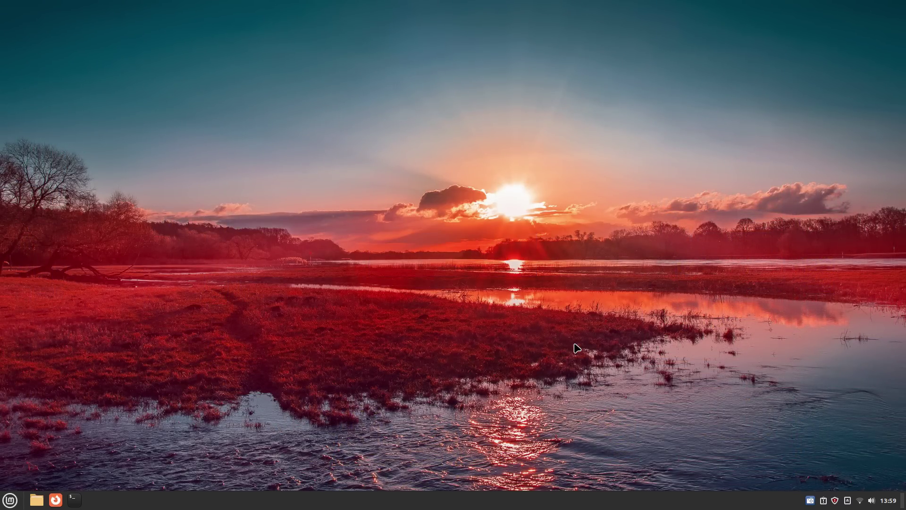
pyautogui.hotkey('ctrl', 'alt', 'Left')
pyautogui.scroll(-2, 387, 349)
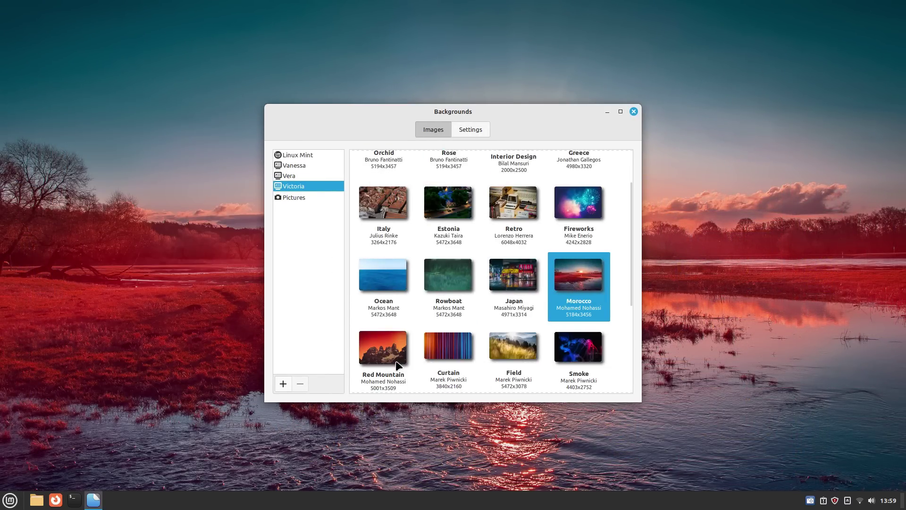
pyautogui.click(387, 349)
pyautogui.hotkey('ctrl', 'alt', 'shift', 'Right')
pyautogui.hotkey('alt', 'F4')
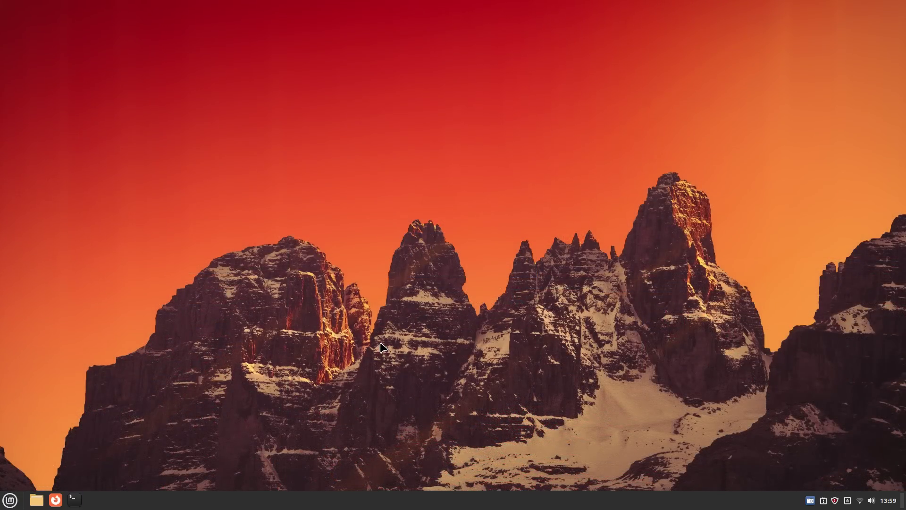
pyautogui.hotkey('ctrl', 'alt', 'Left')
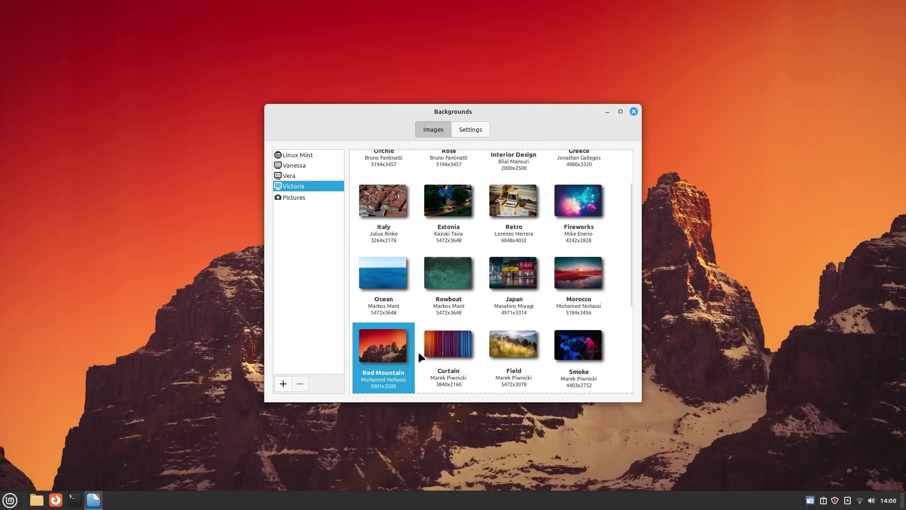
# Cycle the wallpaper through Curtain and Field, ending on Smoke.
pyautogui.click(439, 355)
pyautogui.hotkey('ctrl', 'alt', 'Right')
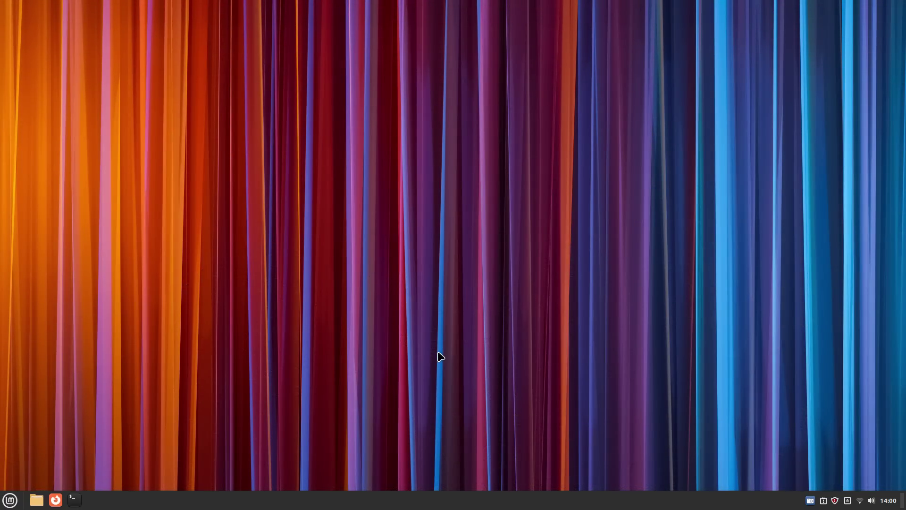
pyautogui.hotkey('ctrl', 'alt', 'Left')
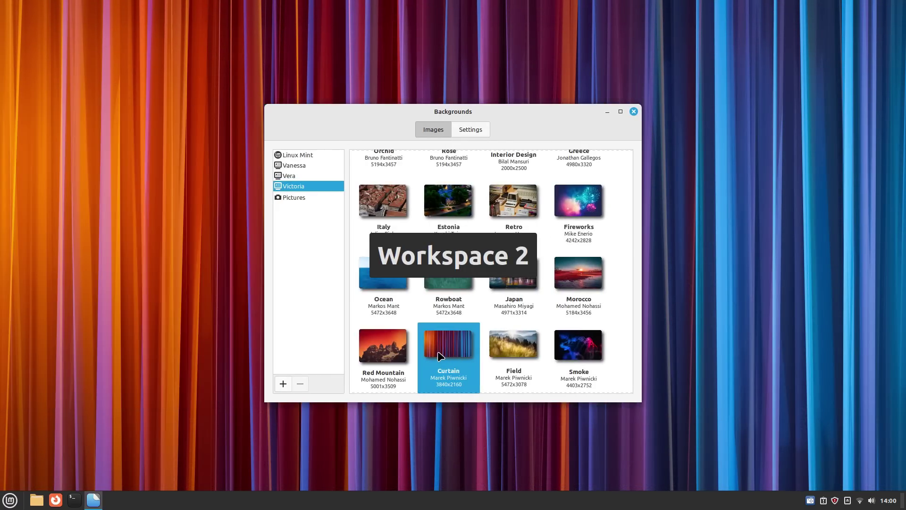
pyautogui.click(501, 369)
pyautogui.hotkey('ctrl', 'alt', 'Right')
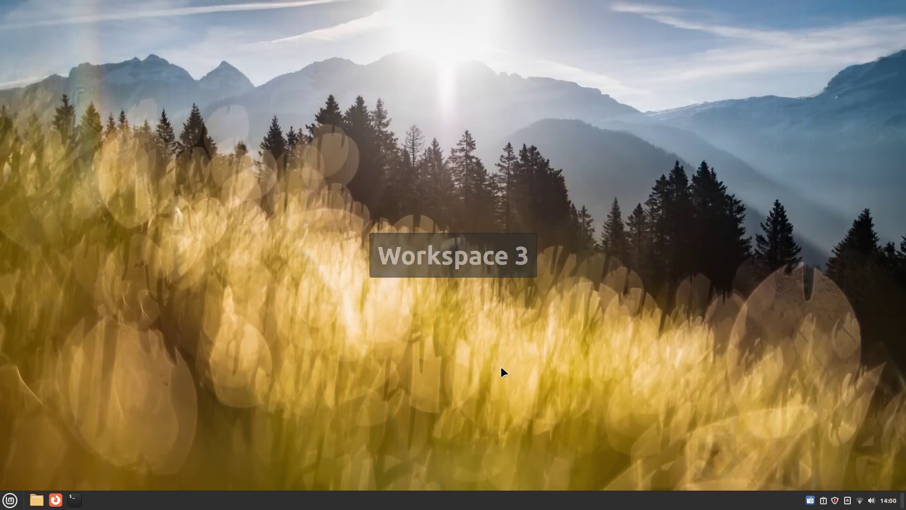
pyautogui.hotkey('ctrl', 'alt', 'Left')
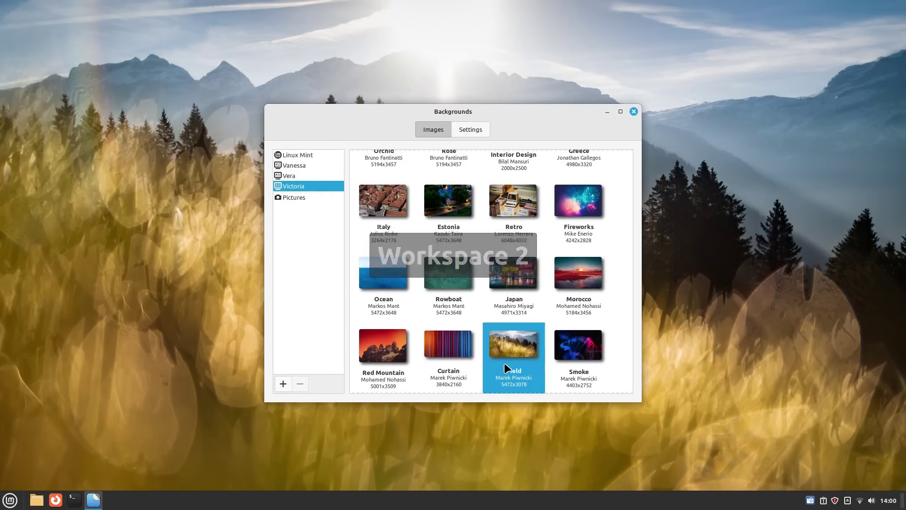
pyautogui.click(572, 355)
pyautogui.hotkey('ctrl', 'alt', 'Right')
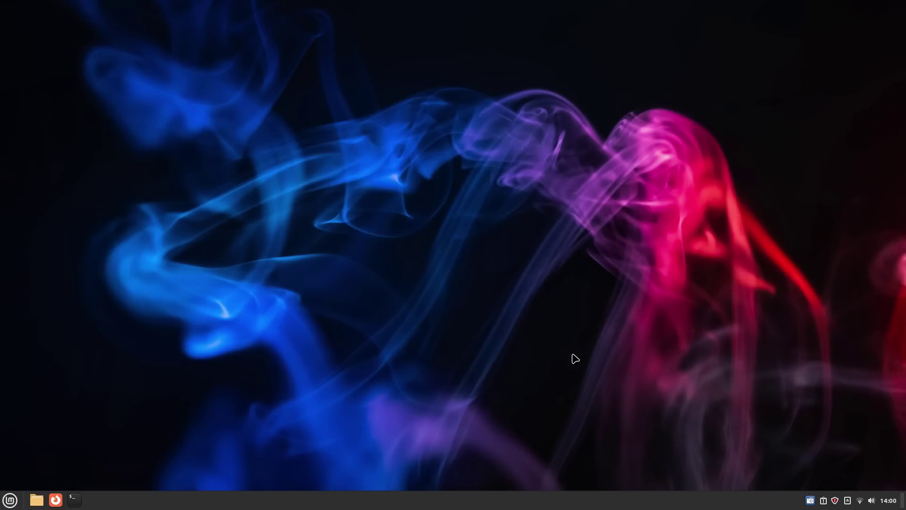
pyautogui.hotkey('ctrl', 'alt', 'Left')
# Try the Vietnam and Pink wallpapers, previewing each on the empty workspace.
pyautogui.scroll(-3, 348, 321)
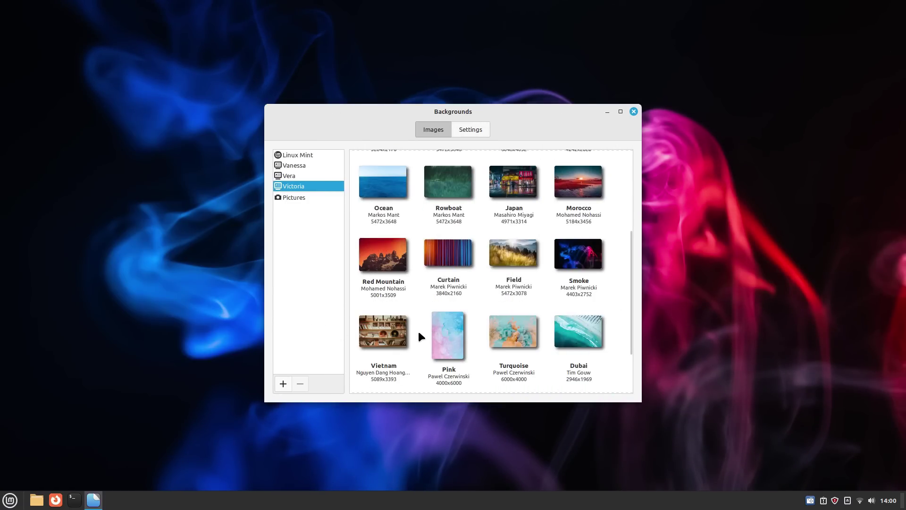
pyautogui.click(393, 335)
pyautogui.hotkey('ctrl', 'alt', 'Right')
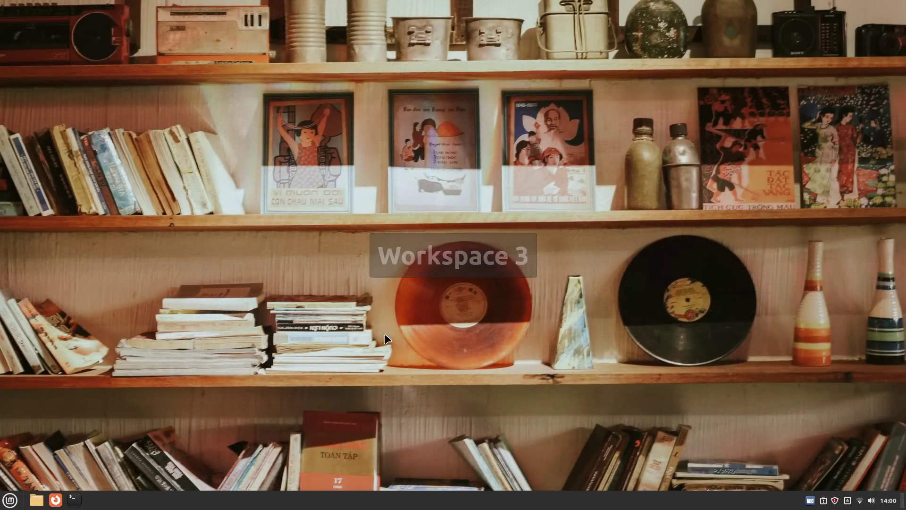
pyautogui.hotkey('ctrl', 'alt', 'Left')
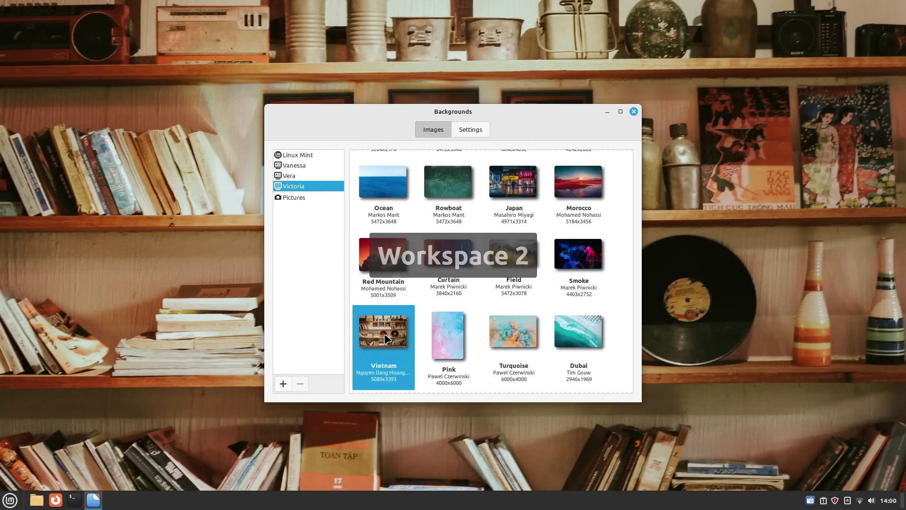
pyautogui.click(426, 332)
pyautogui.hotkey('ctrl', 'alt', 'Right')
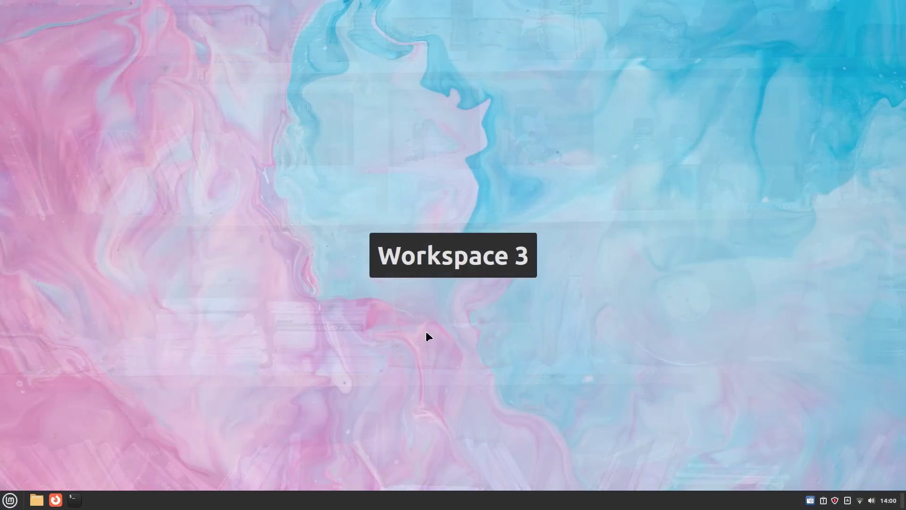
pyautogui.hotkey('ctrl', 'alt', 'Left')
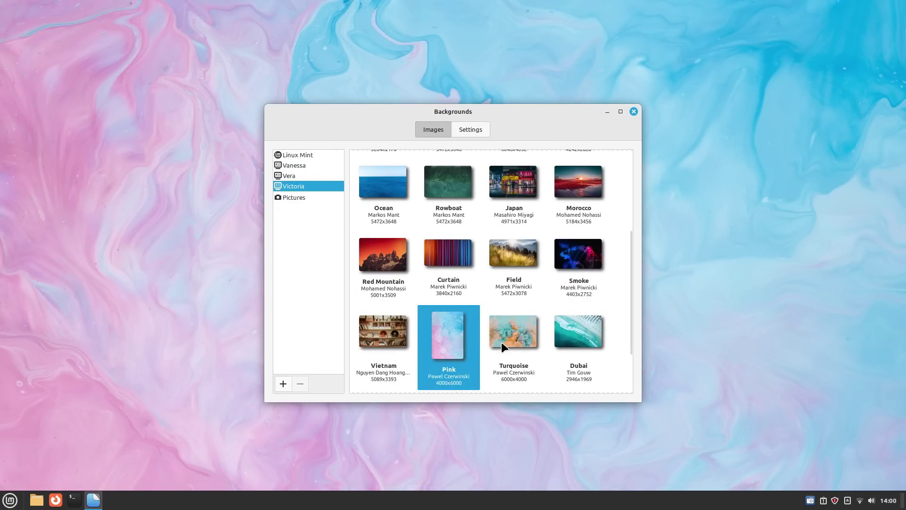
# Try the Turquoise and Dubai wallpapers, previewing each on the empty workspace.
pyautogui.click(502, 341)
pyautogui.hotkey('ctrl', 'alt', 'Right')
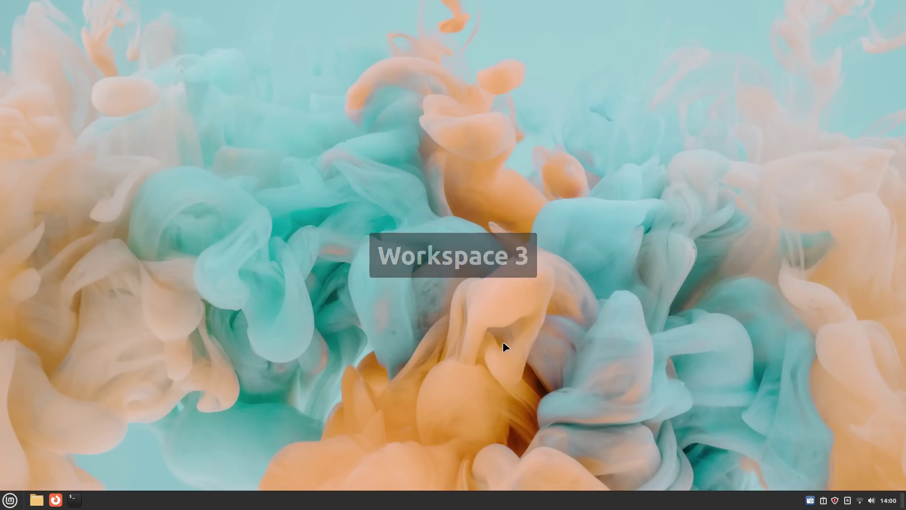
pyautogui.hotkey('ctrl', 'alt', 'Left')
pyautogui.click(576, 347)
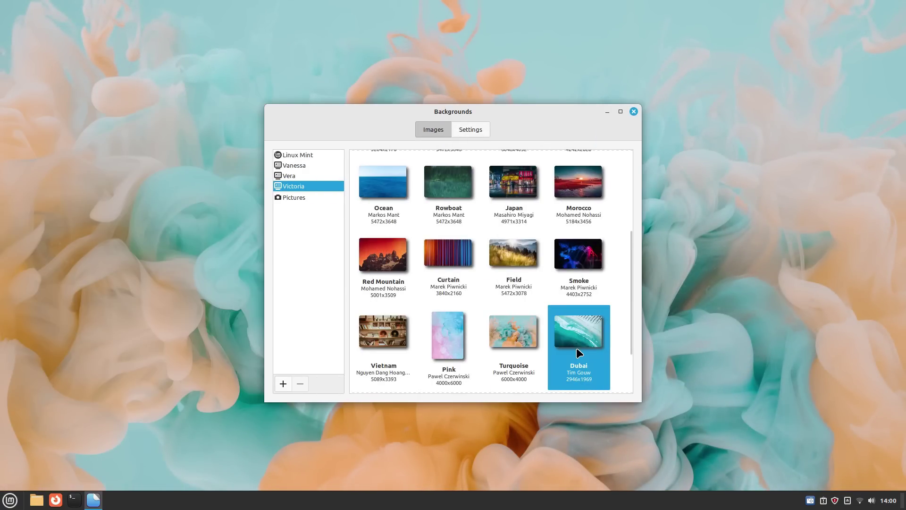
pyautogui.hotkey('ctrl', 'alt', 'Right')
pyautogui.press('super')
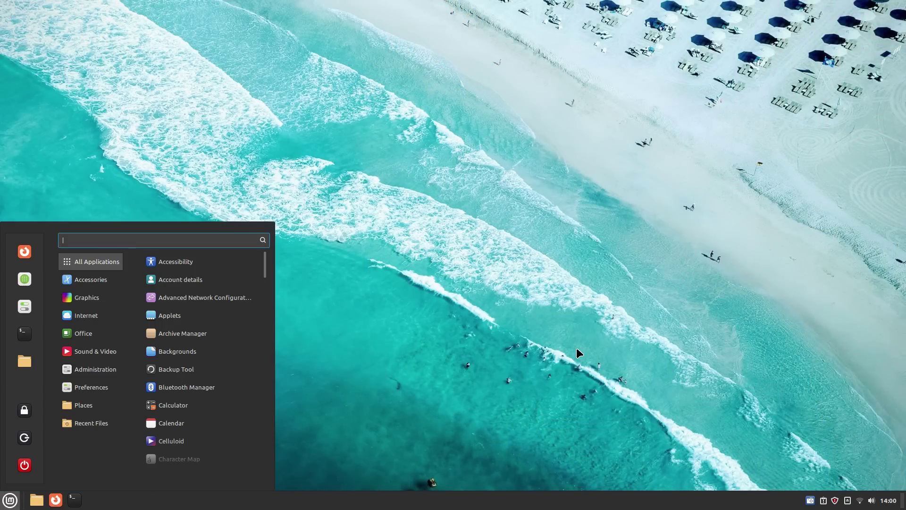
pyautogui.press('super')
pyautogui.press('super')
pyautogui.press('super')
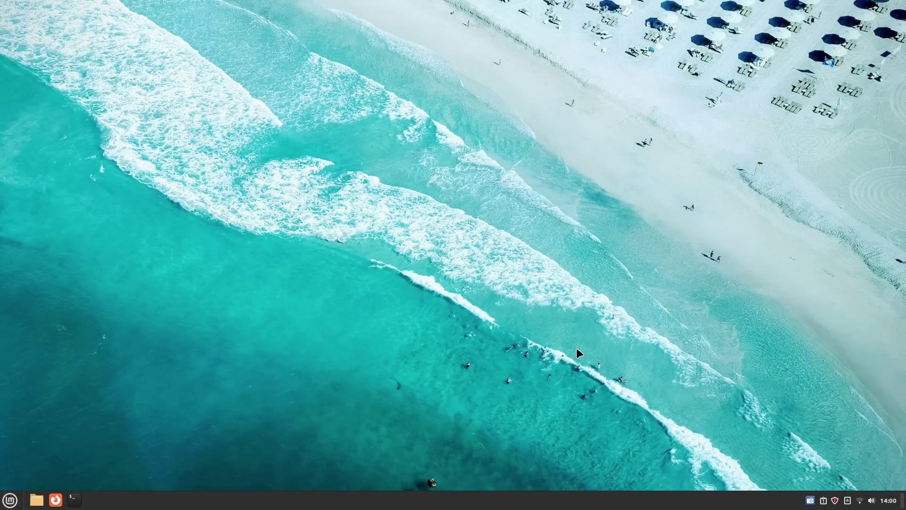
pyautogui.hotkey('ctrl', 'alt', 'Left')
# Try Switzerland, then leave Hepatica as the desktop wallpaper.
pyautogui.scroll(-3, 471, 313)
pyautogui.click(367, 359)
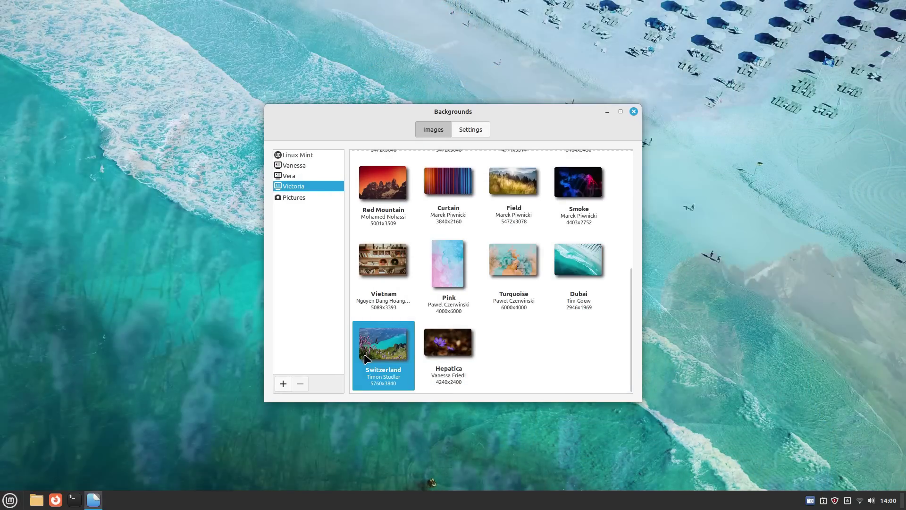
pyautogui.hotkey('ctrl', 'alt', 'Right')
pyautogui.press('super')
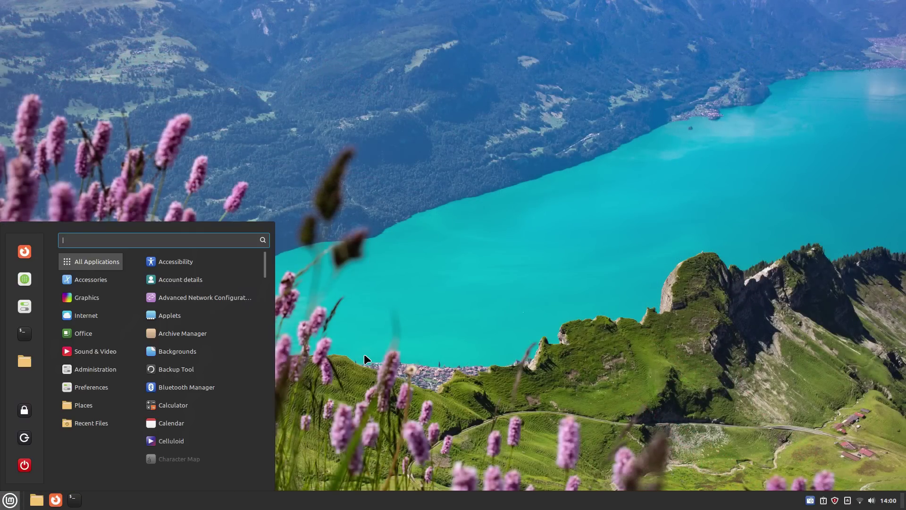
pyautogui.press('super')
pyautogui.hotkey('ctrl', 'alt', 'Left')
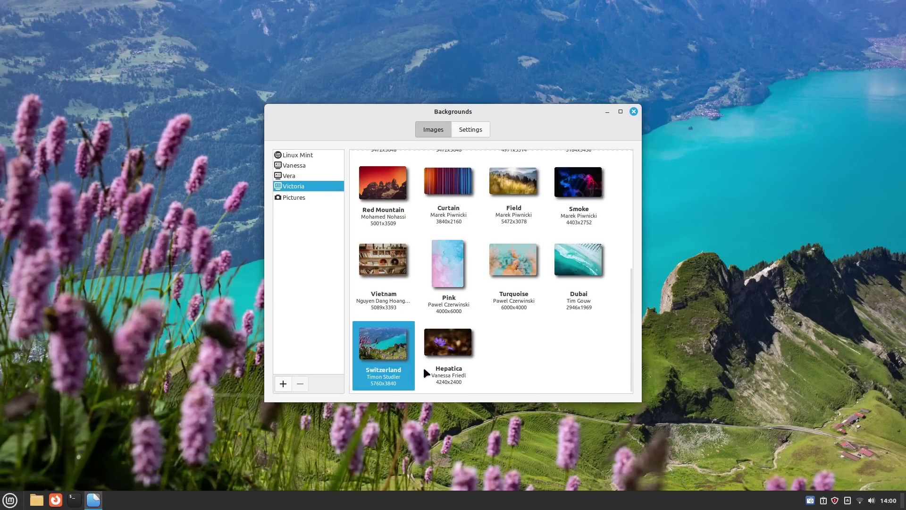
pyautogui.click(433, 365)
pyautogui.hotkey('ctrl', 'alt', 'Right')
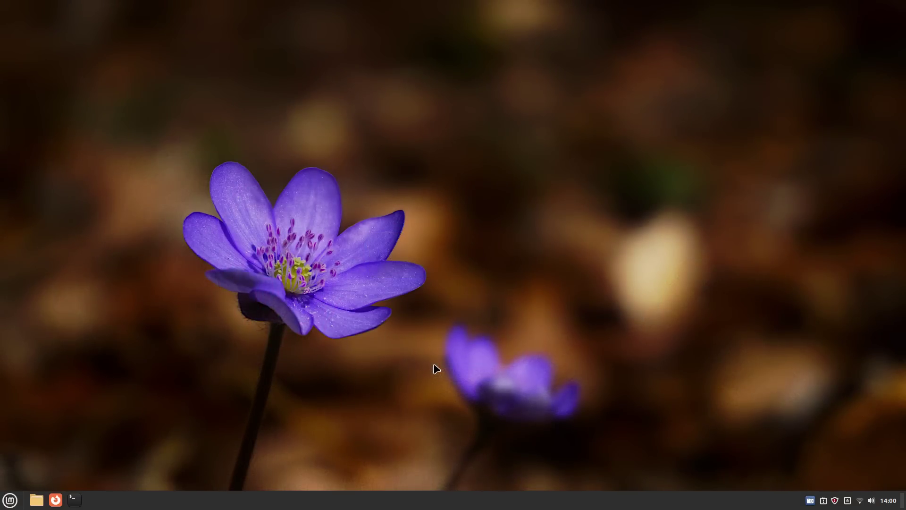
pyautogui.press('super')
pyautogui.press('super')
pyautogui.hotkey('ctrl', 'alt', 'Left')
pyautogui.scroll(5, 434, 363)
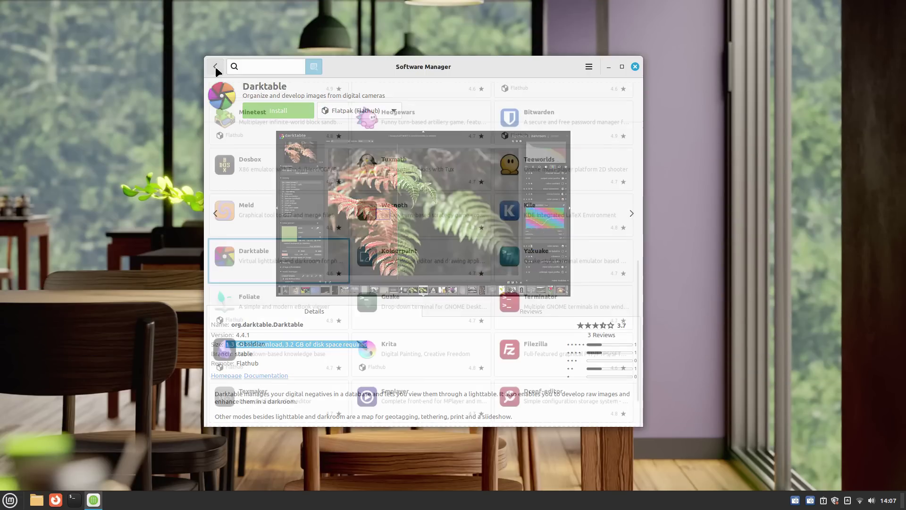
# Leave Darktable's page, look at Yakuake's details, and return to the app list.
pyautogui.click(215, 66)
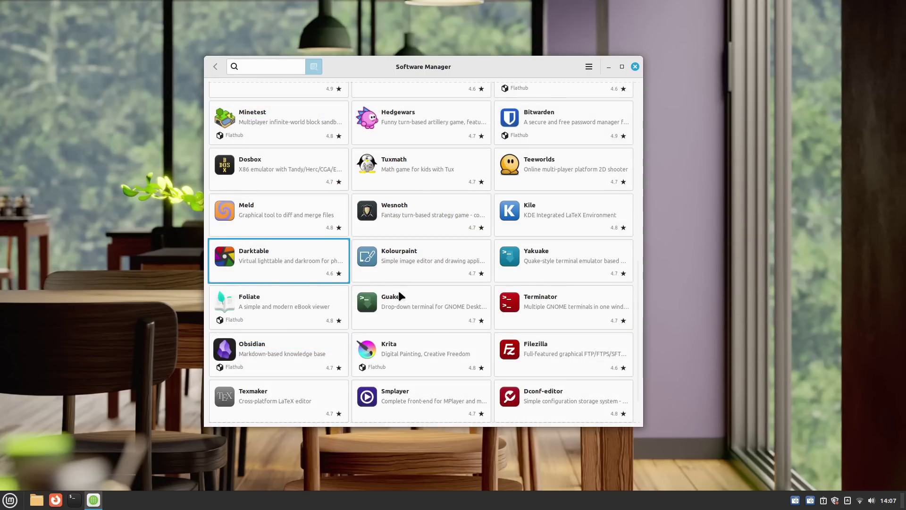
pyautogui.click(562, 217)
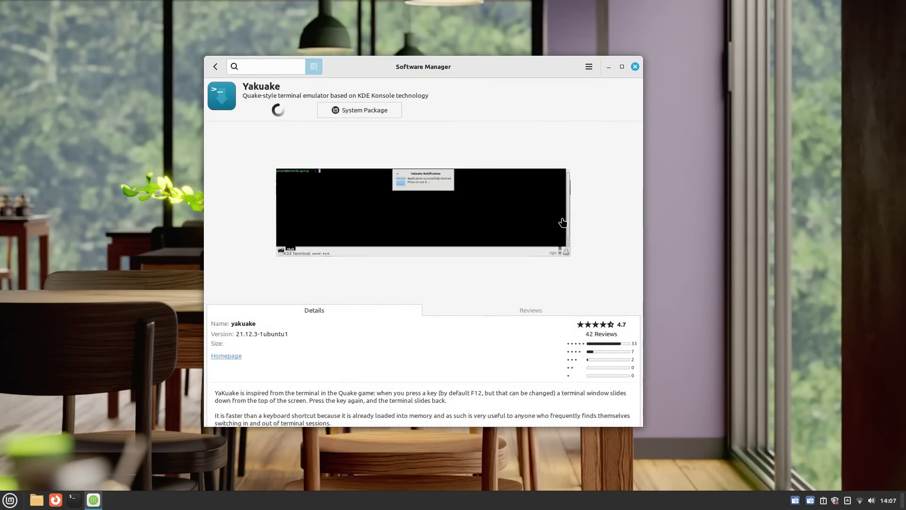
pyautogui.click(212, 63)
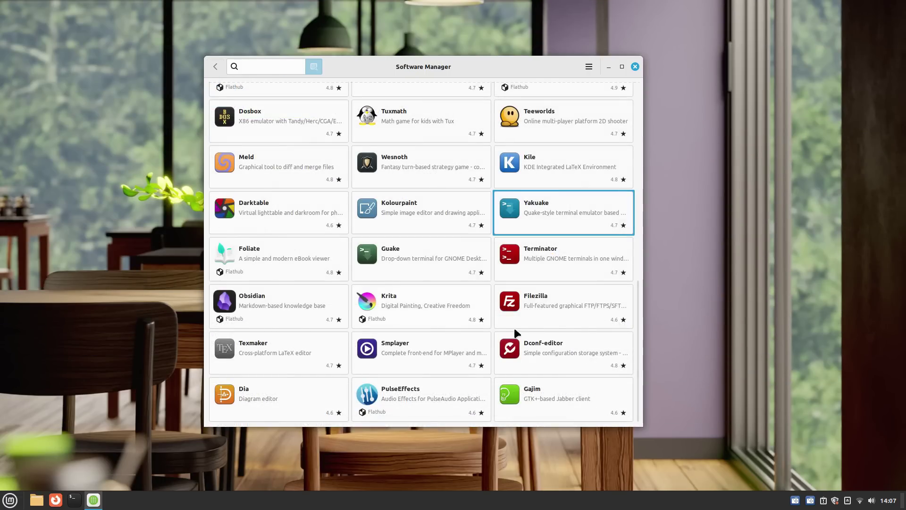
# Compare PulseEffects' system 4.8.4-1 package with Flathub 4.8.7, then go back home.
pyautogui.click(449, 400)
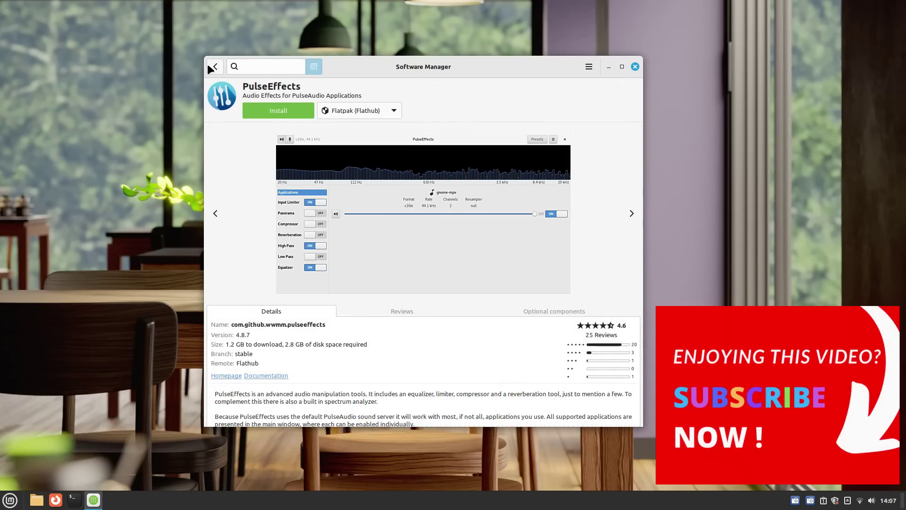
pyautogui.click(370, 108)
pyautogui.click(367, 101)
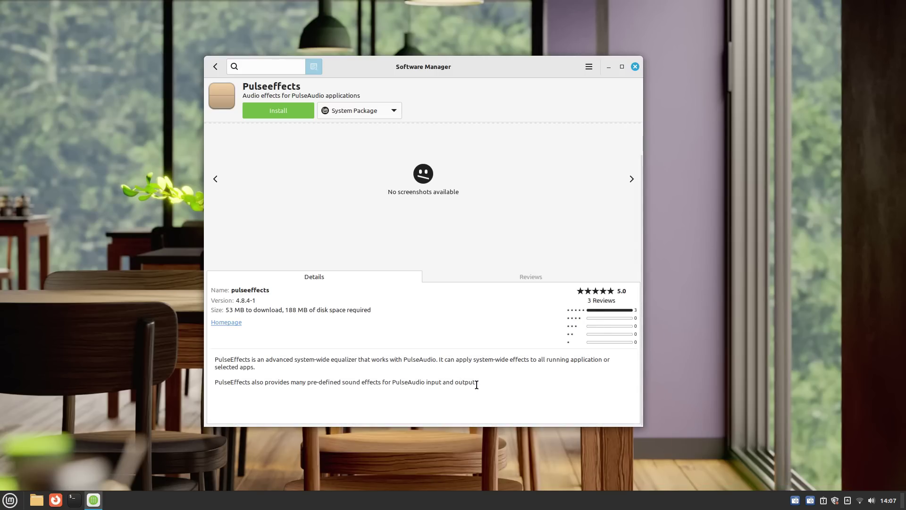
pyautogui.scroll(1, 477, 385)
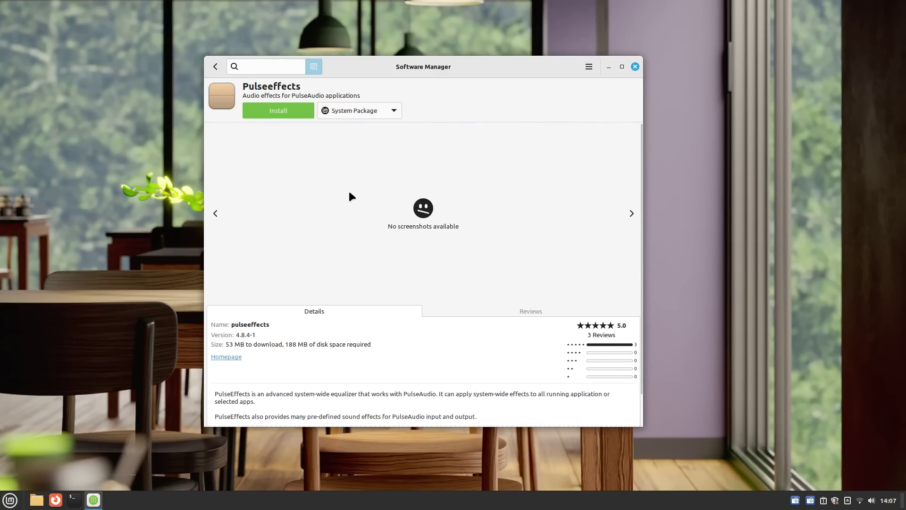
pyautogui.click(359, 109)
pyautogui.scroll(-1, 352, 112)
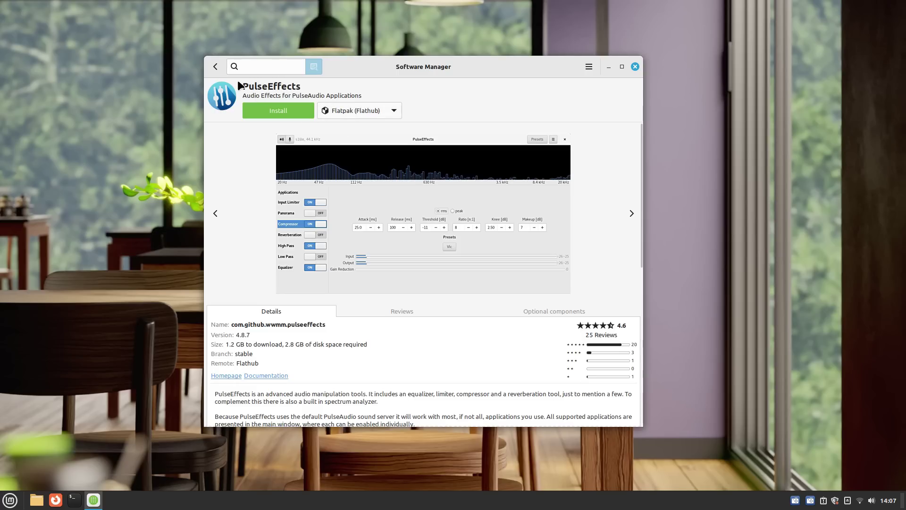
pyautogui.click(216, 67)
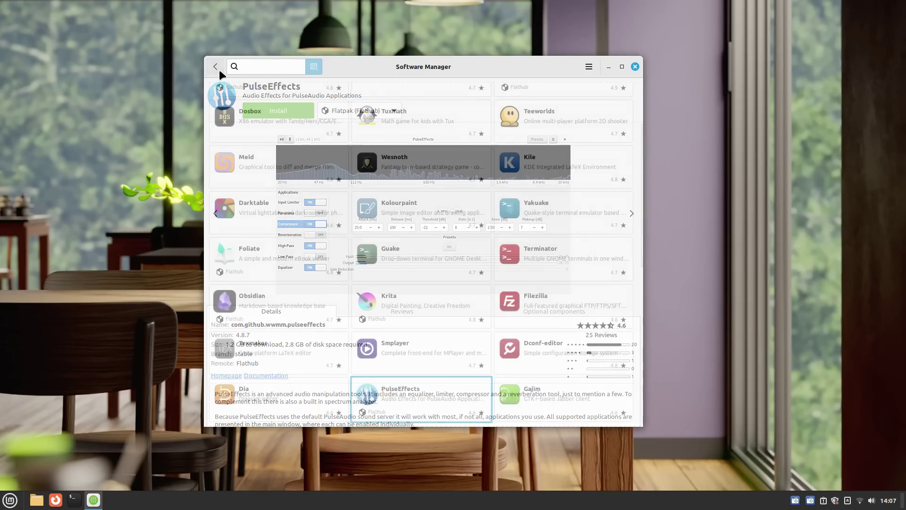
# View Geeqie's page, then open Slack's Flathub page, version 4.32.127.
pyautogui.scroll(5, 446, 333)
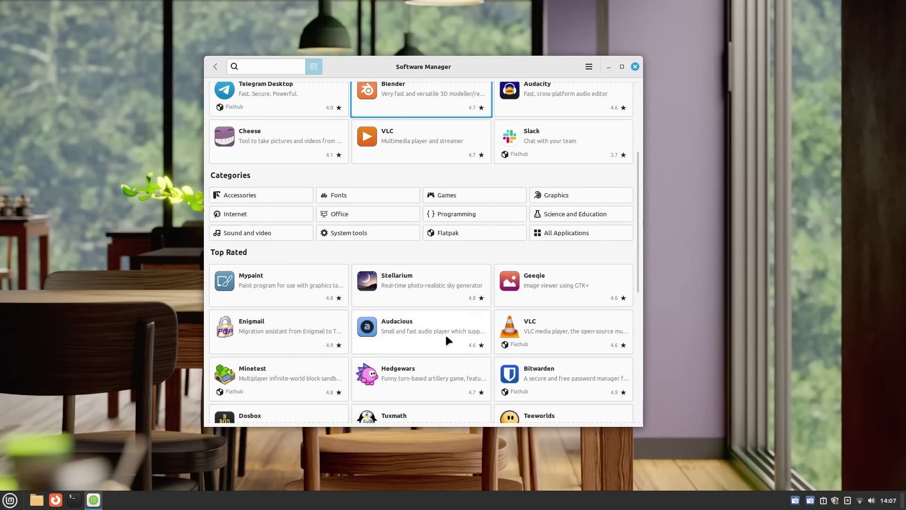
pyautogui.click(546, 285)
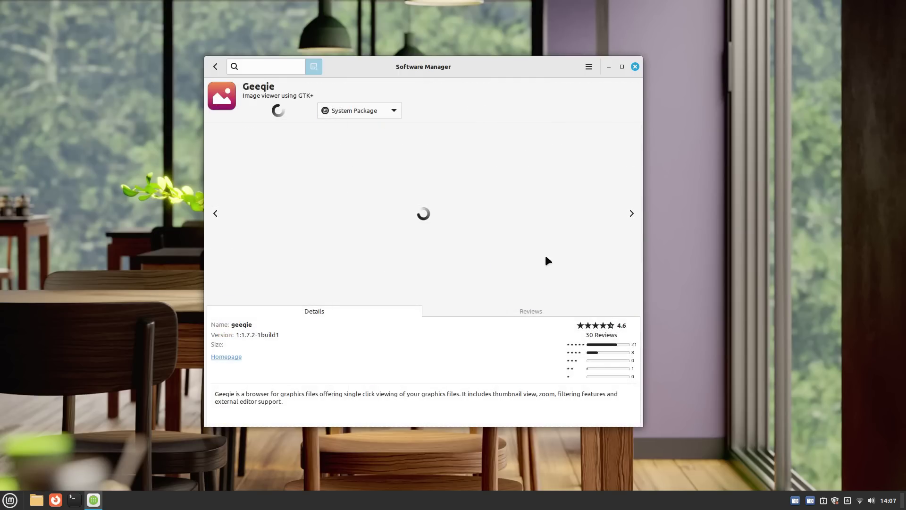
pyautogui.click(215, 66)
pyautogui.scroll(3, 427, 355)
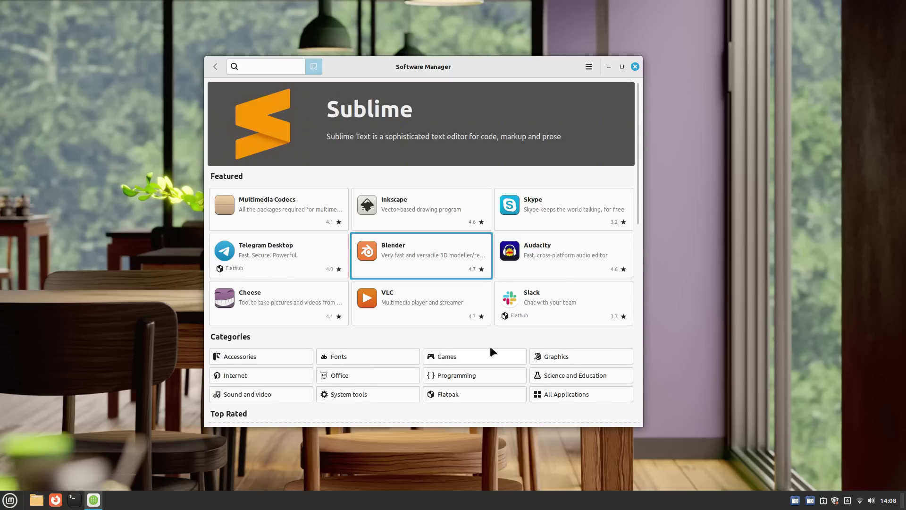
pyautogui.click(553, 301)
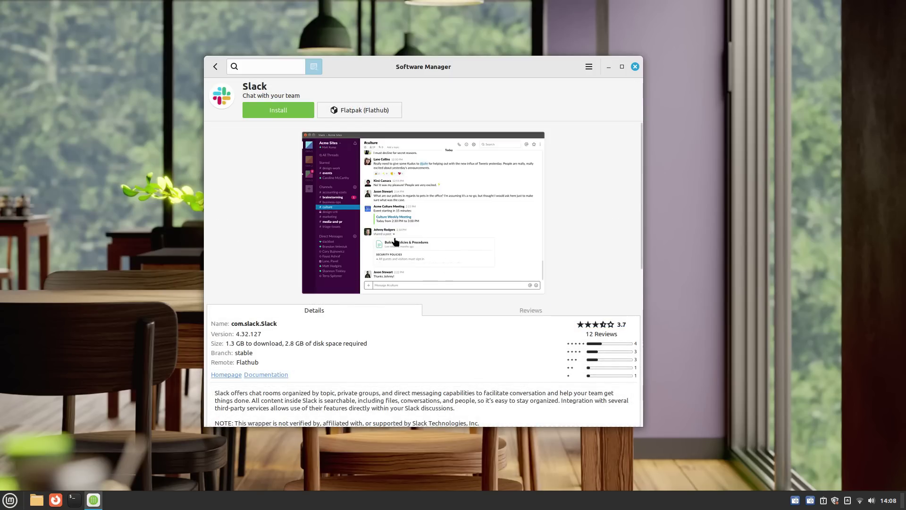